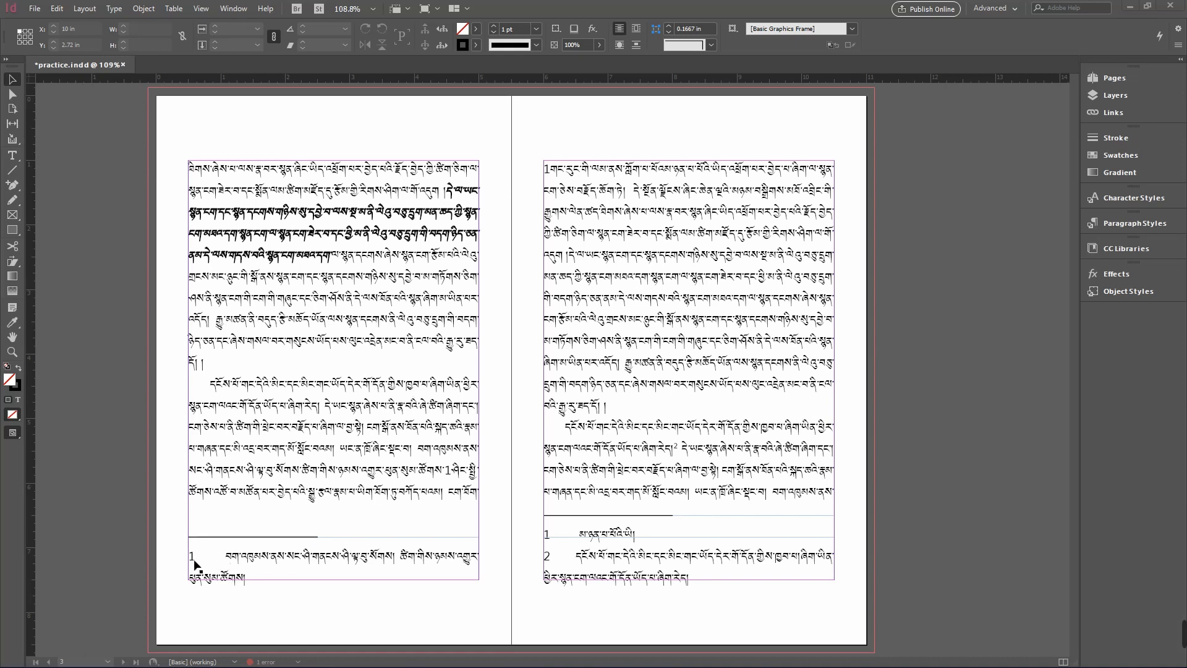
# - Place the text cursor in the first page's body text near the footnote reference and open the Paragraph Styles panel
pyautogui.doubleClick(442, 476)
pyautogui.tripleClick(442, 476)
pyautogui.moveTo(442, 477)
pyautogui.mouseDown()
pyautogui.moveTo(467, 479)
pyautogui.moveTo(447, 474)
pyautogui.mouseUp()
pyautogui.click(453, 477)
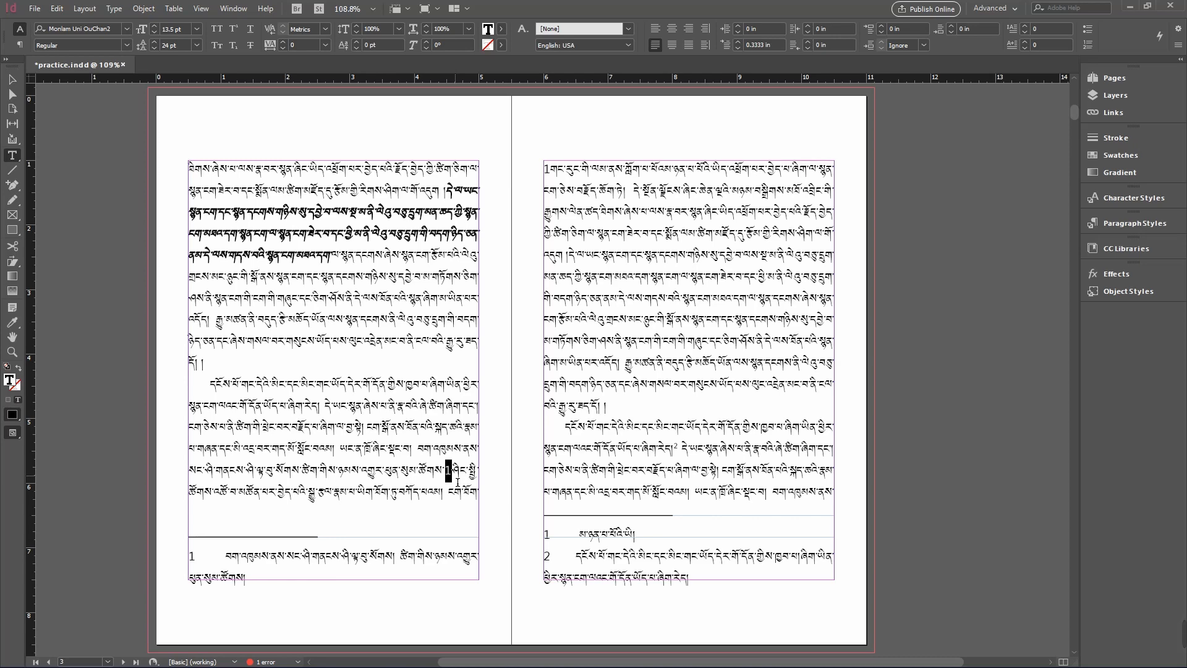
pyautogui.click(431, 501)
pyautogui.click(114, 9)
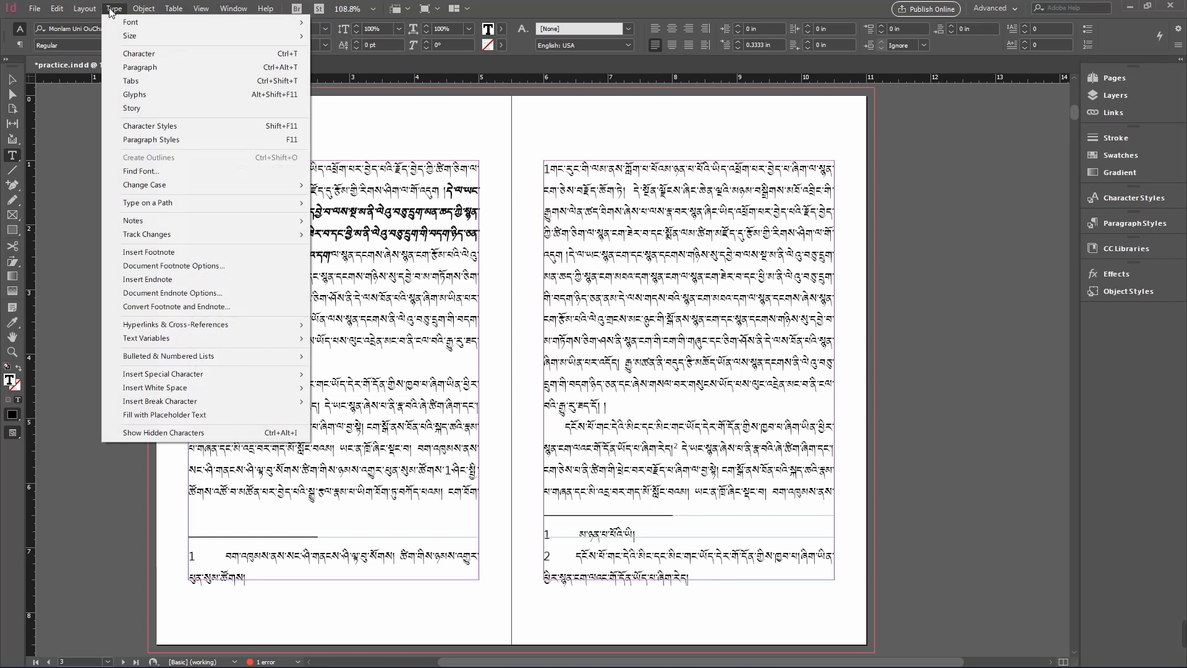
pyautogui.click(284, 142)
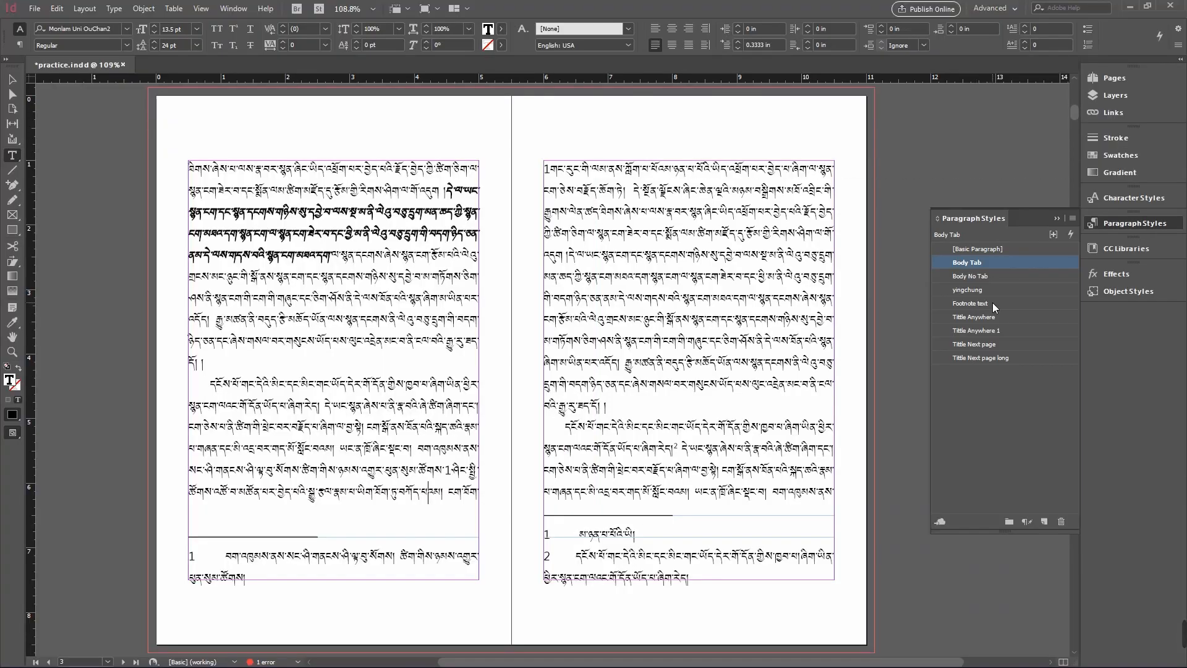
# - Apply the Footnote text style to the body paragraph and undo it
pyautogui.click(993, 302)
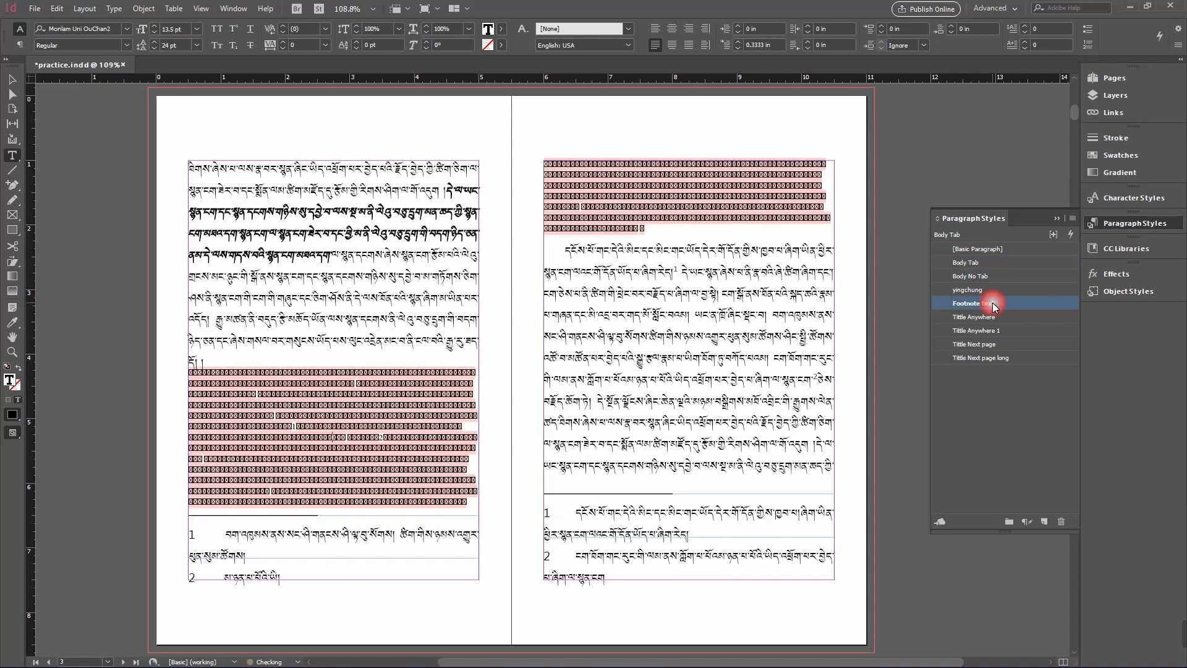
pyautogui.hotkey('ctrl', 'z')
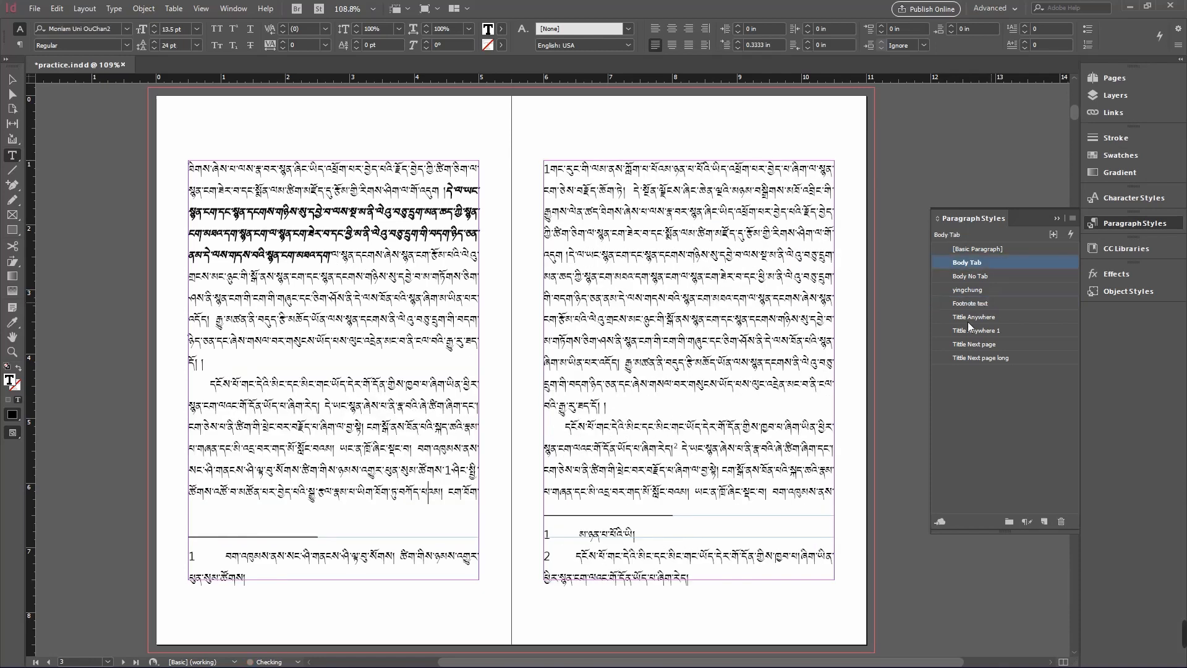
# - Put the cursor in the second footnote on the right page and apply the Footnote text style
pyautogui.click(822, 547)
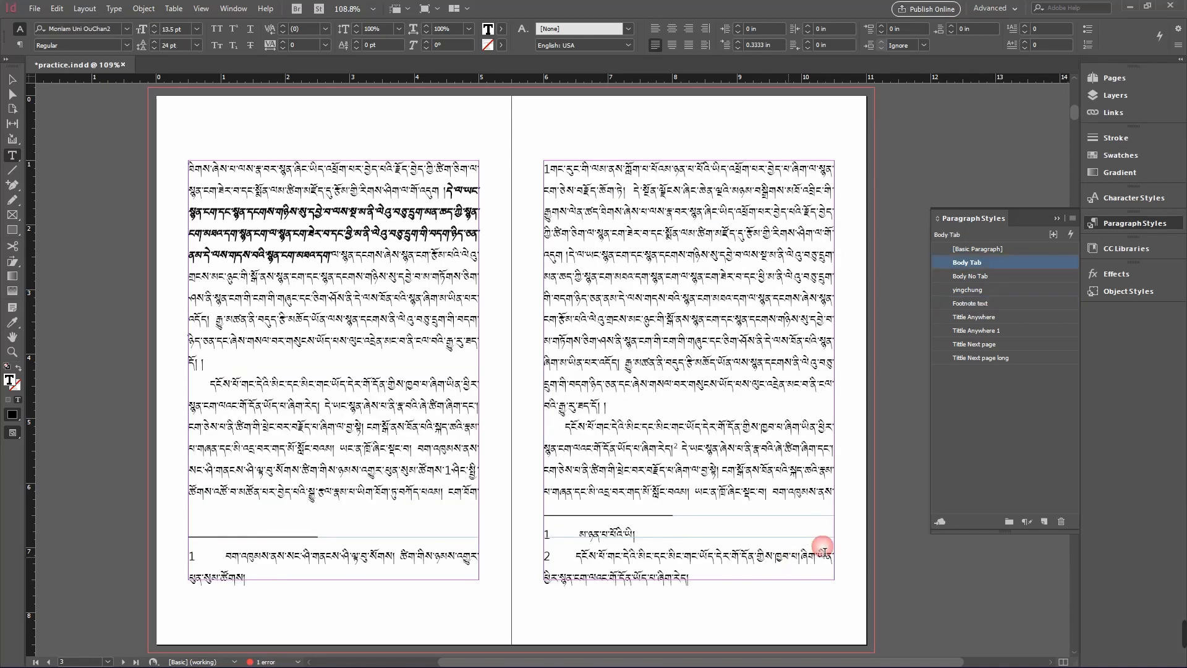
pyautogui.click(1008, 303)
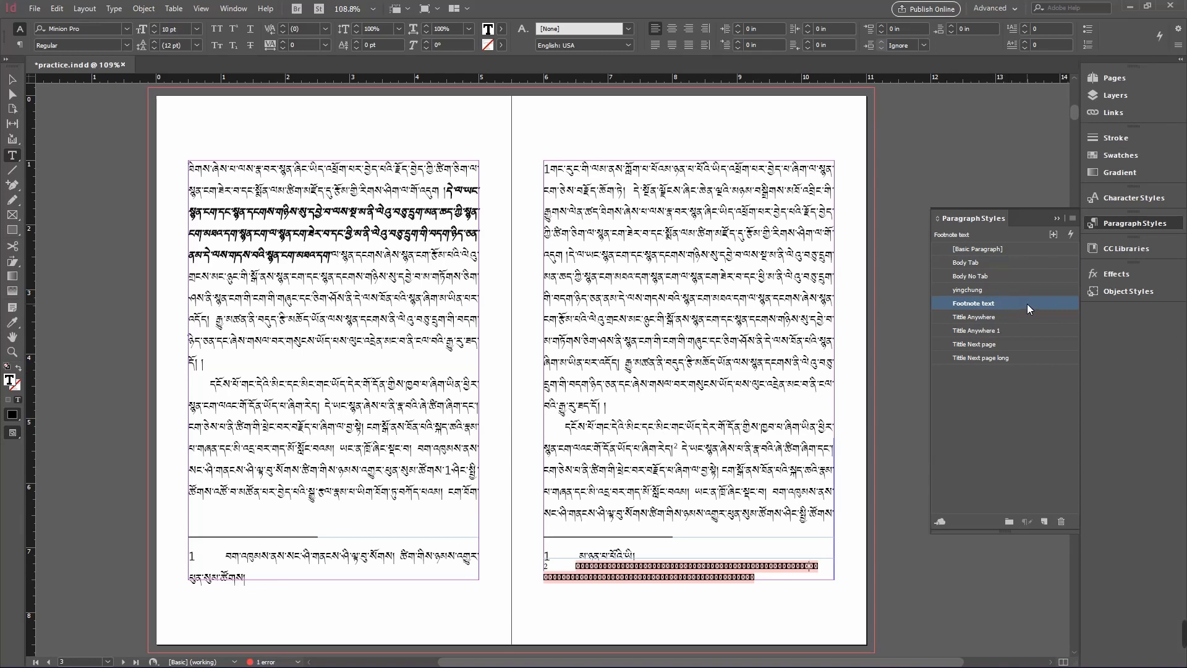
# - Open the Footnote text style's options, view its basic character formats, and cancel
pyautogui.doubleClick(1036, 301)
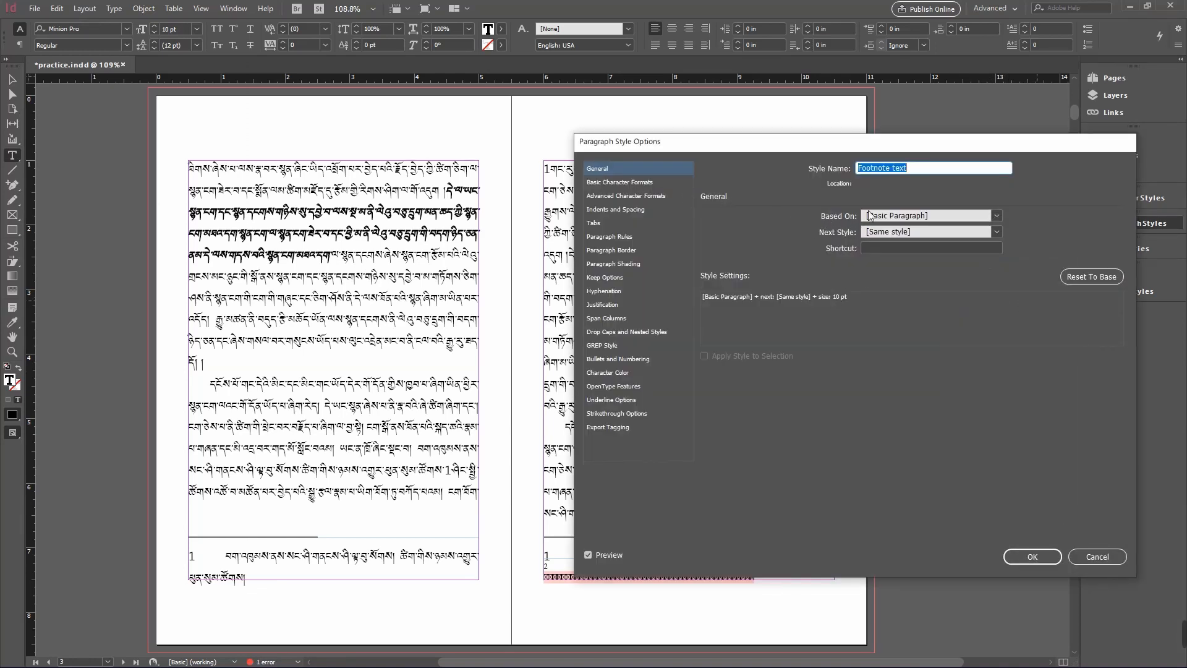
pyautogui.click(615, 182)
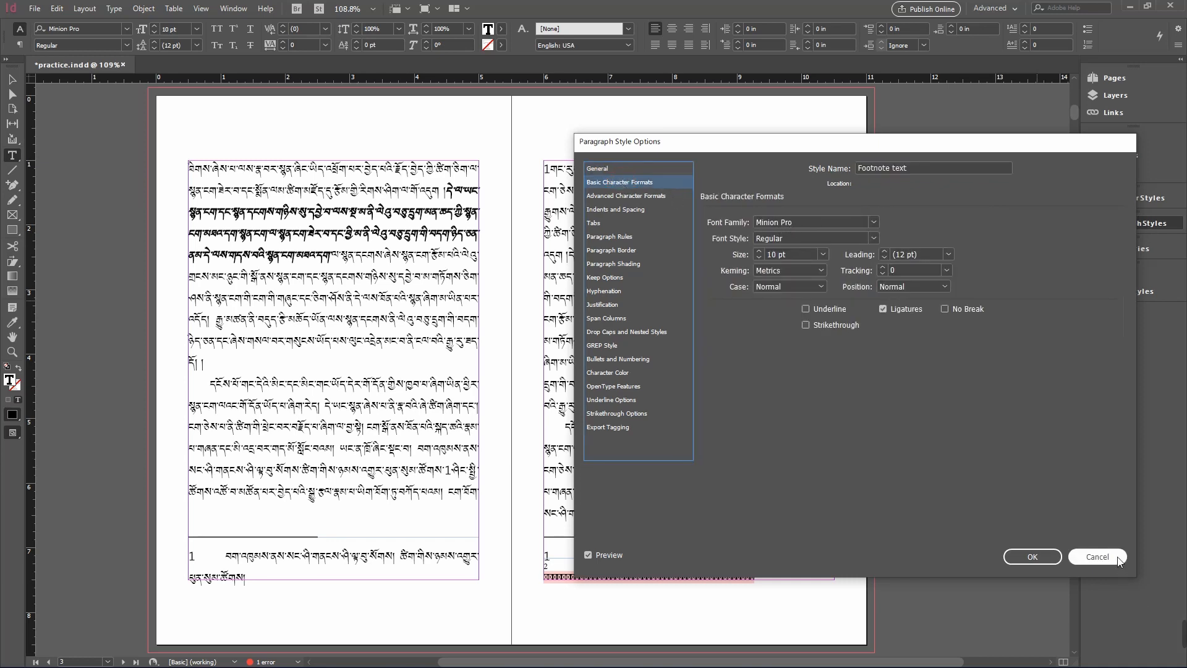
pyautogui.click(1094, 556)
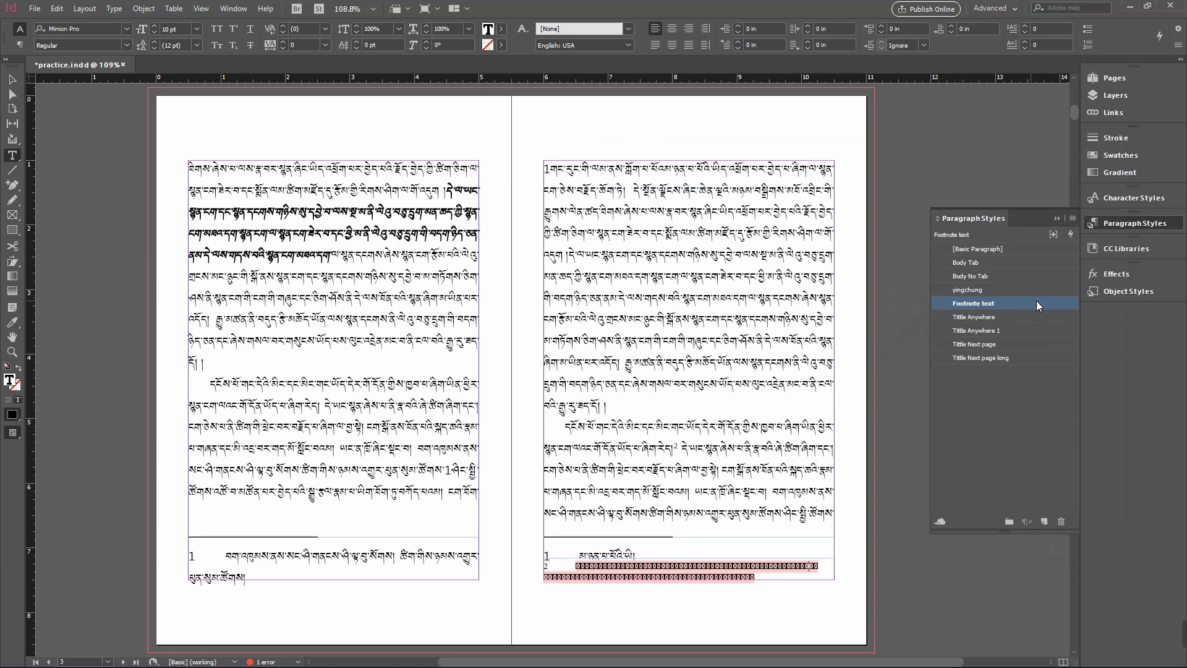
# - Delete the Footnote text style, replacing it with [Basic Paragraph]
pyautogui.click(1061, 521)
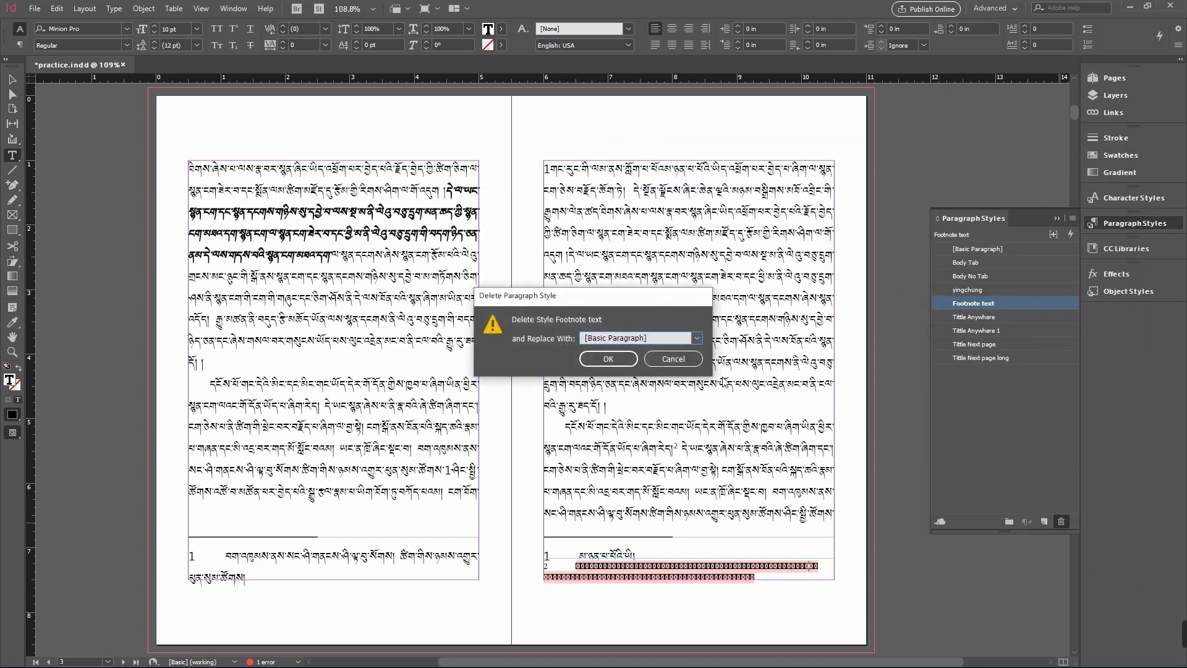
pyautogui.click(624, 359)
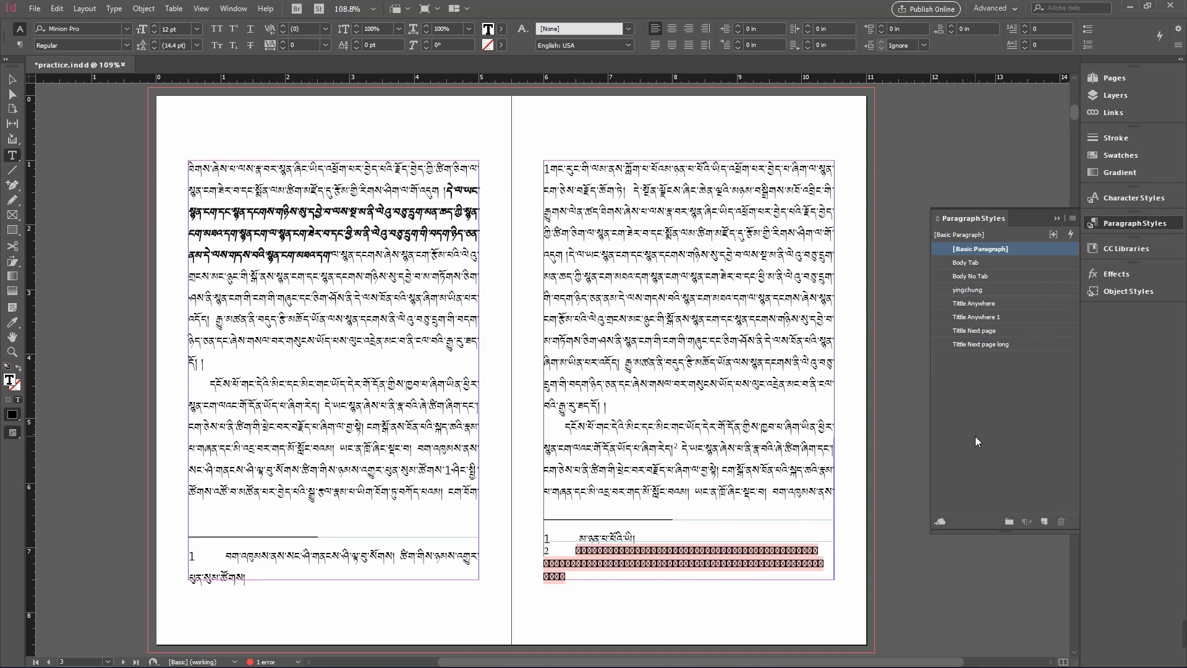
# - Apply the Body No Tab style to the second footnote
pyautogui.click(988, 395)
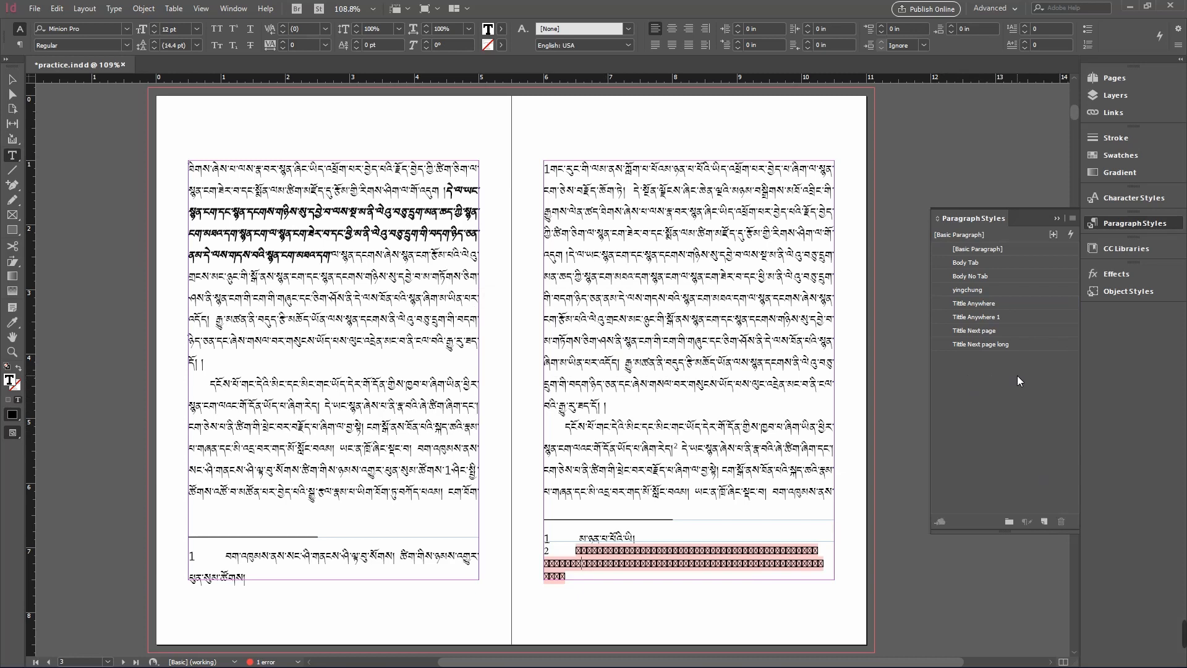
pyautogui.click(1003, 276)
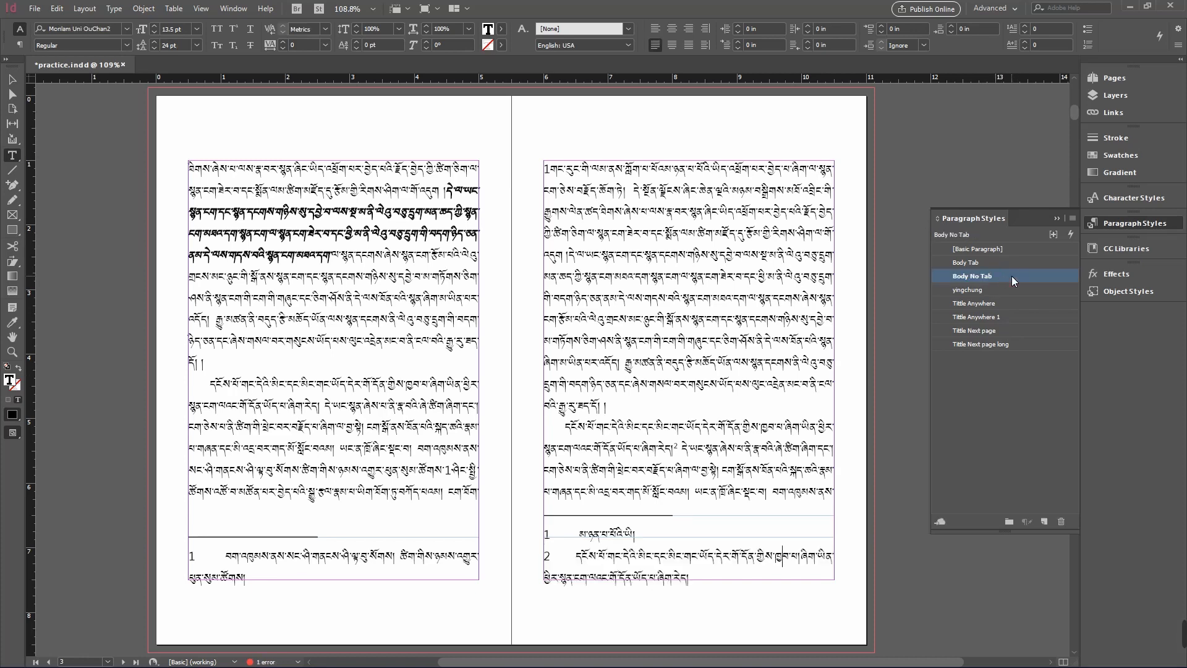
# - Duplicate the Body No Tab style, name the copy footnote, and base it on Body No Tab
pyautogui.rightClick(1011, 276)
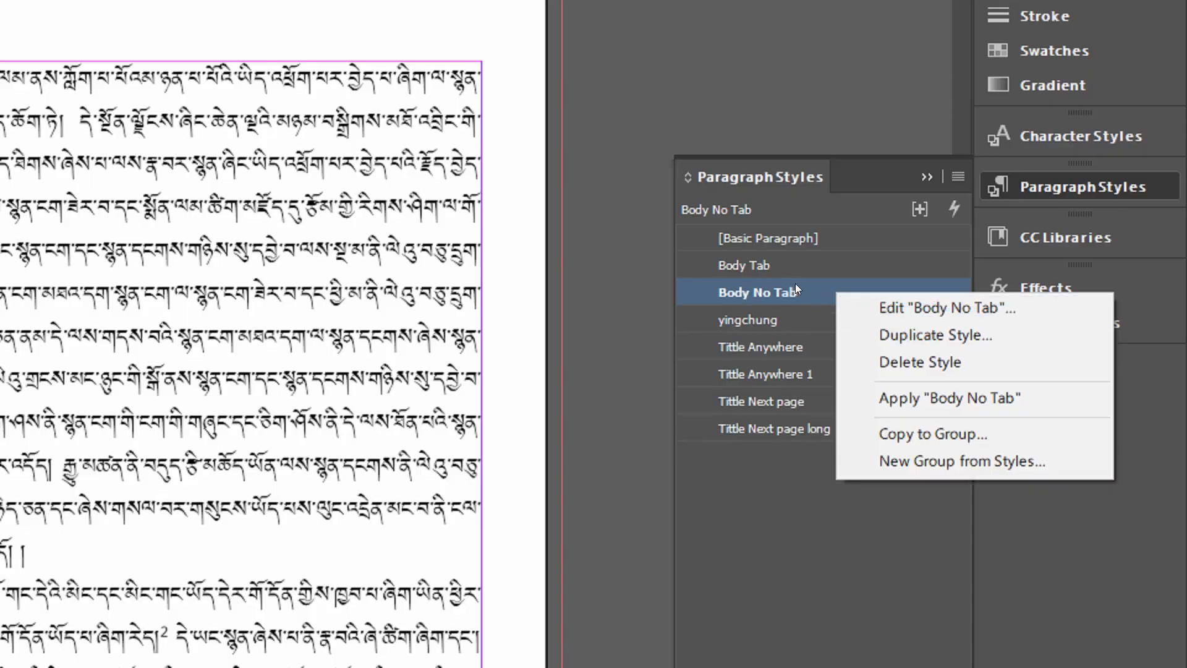
pyautogui.rightClick(817, 288)
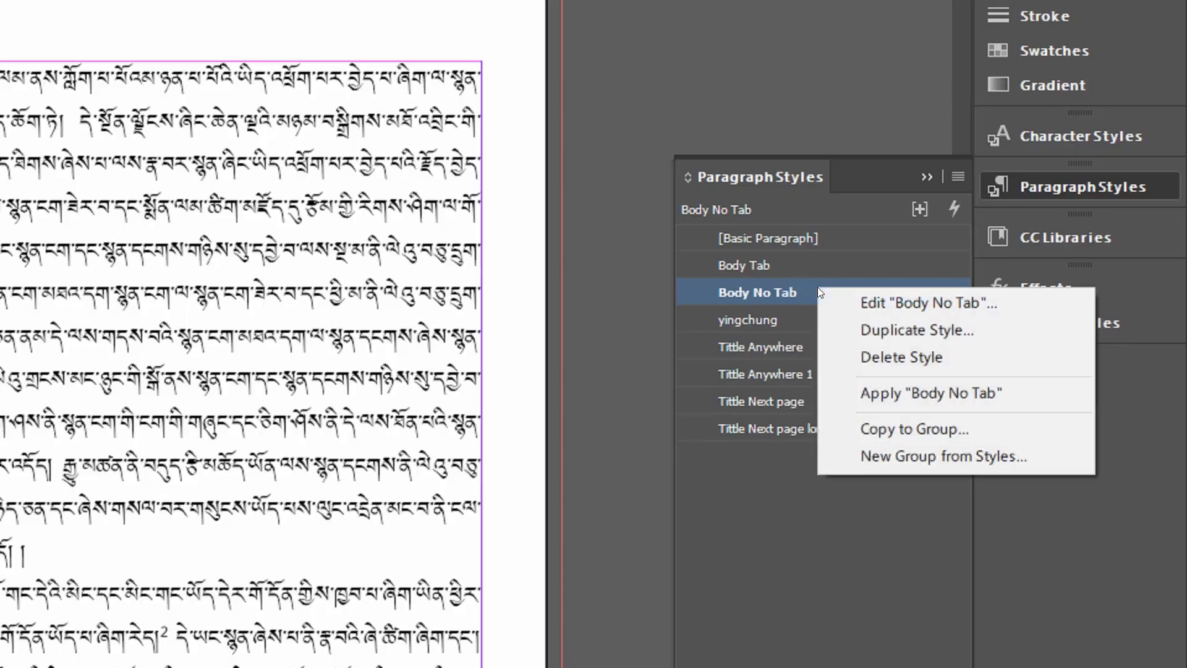
pyautogui.click(902, 332)
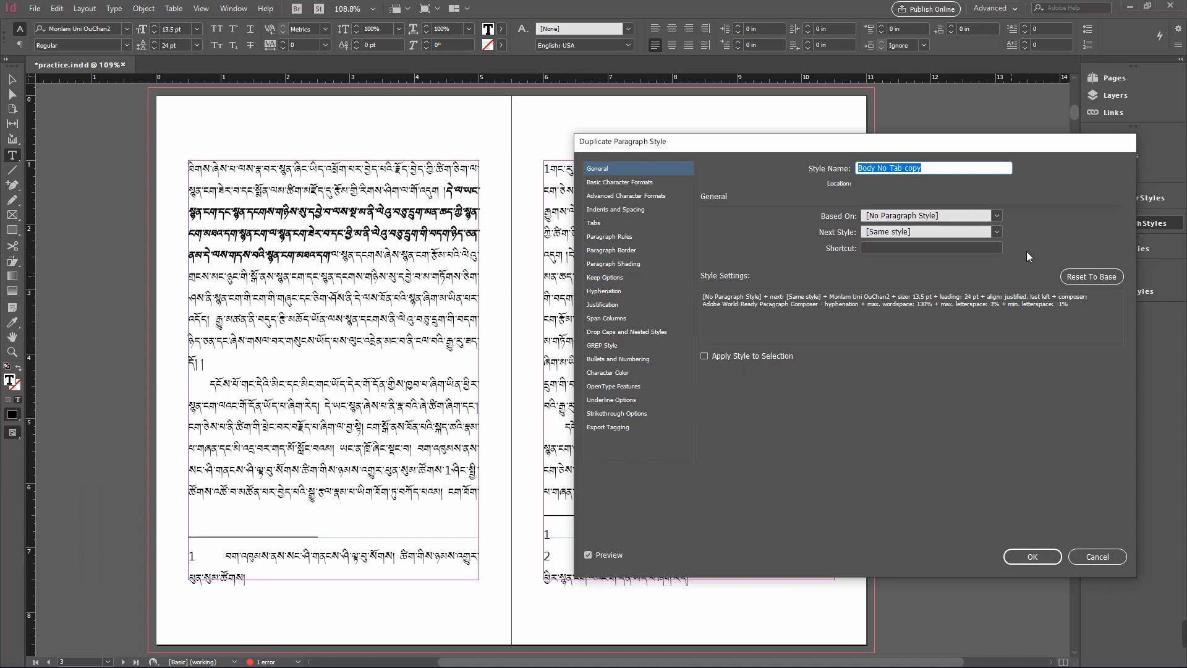
pyautogui.write('-')
pyautogui.write('footnot')
pyautogui.write('e')
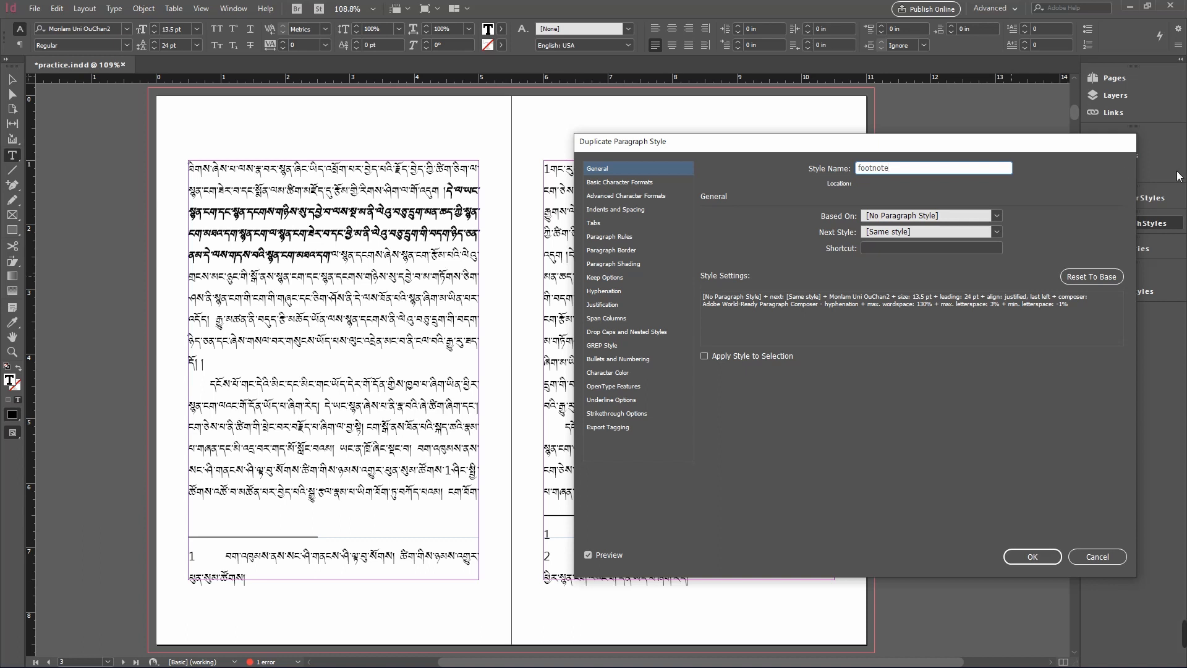
pyautogui.click(996, 216)
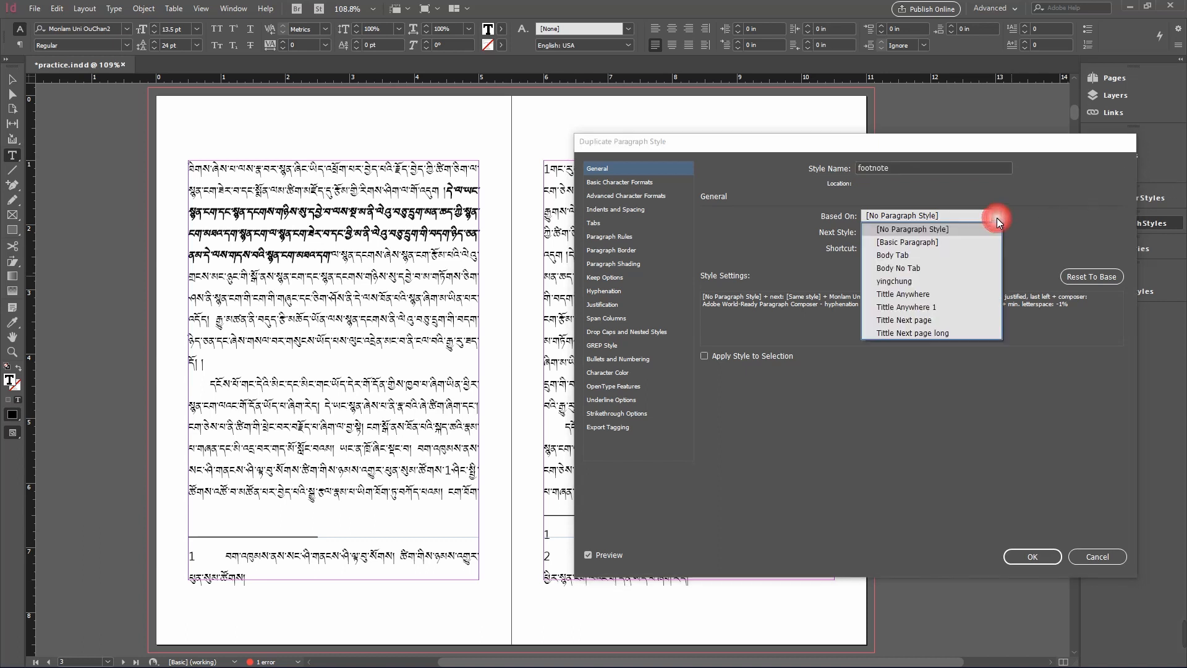
pyautogui.click(931, 270)
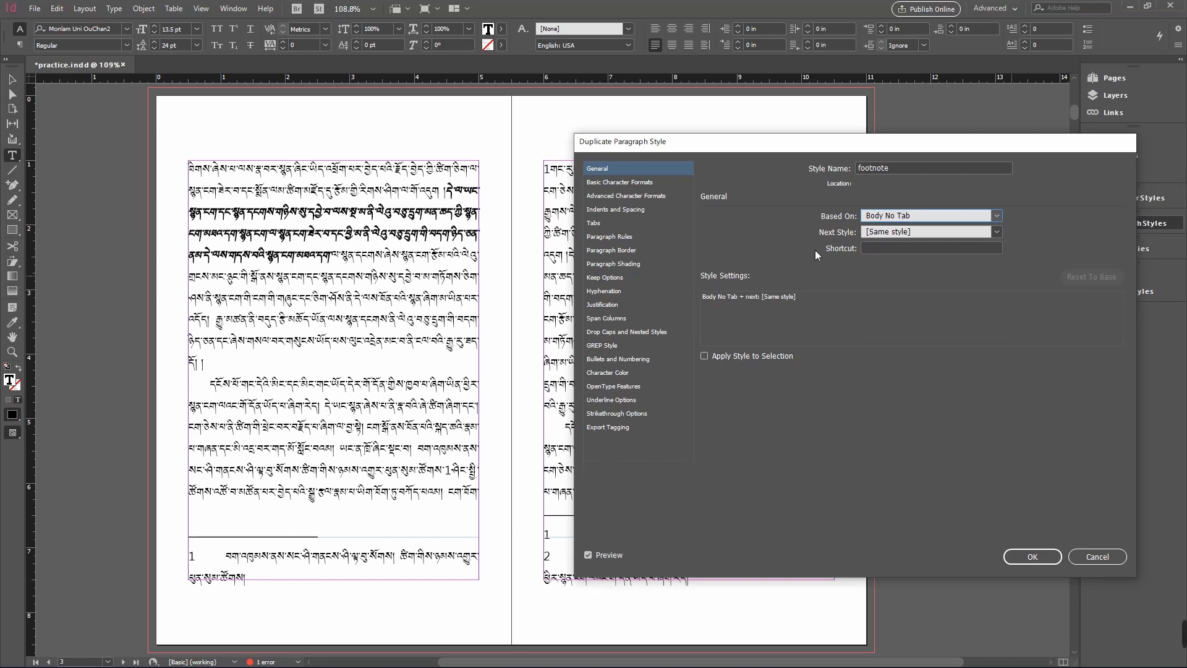
# - Set the footnote style's font size to 10.5 pt and its leading to 15 pt
pyautogui.click(636, 186)
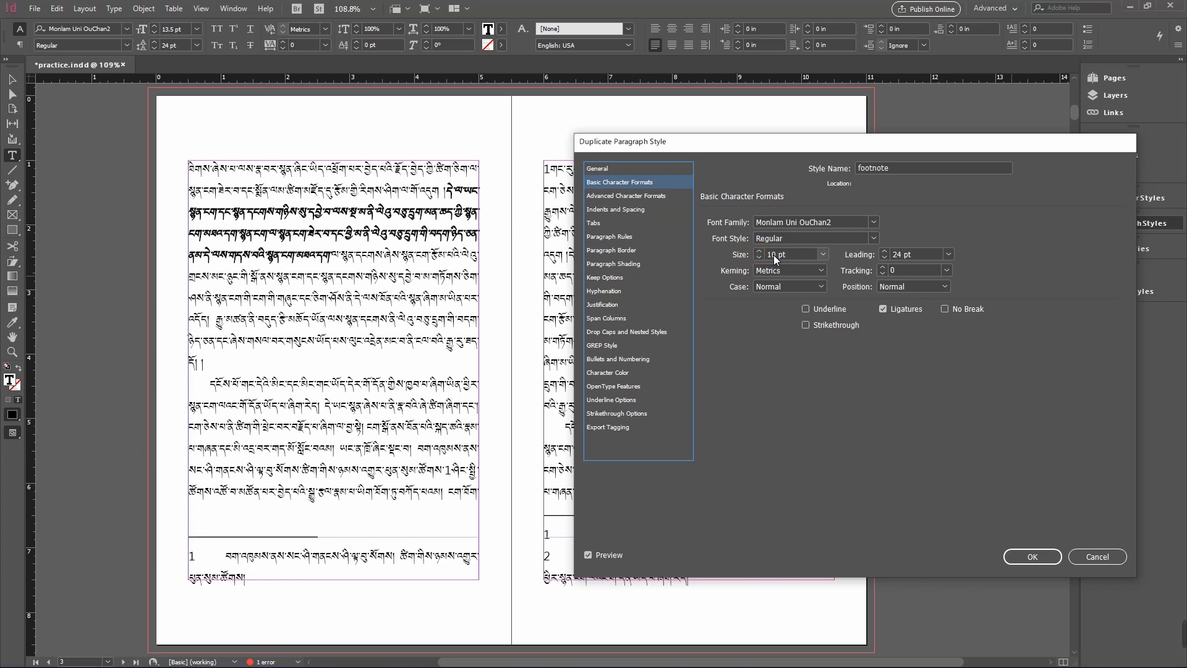
pyautogui.click(773, 255)
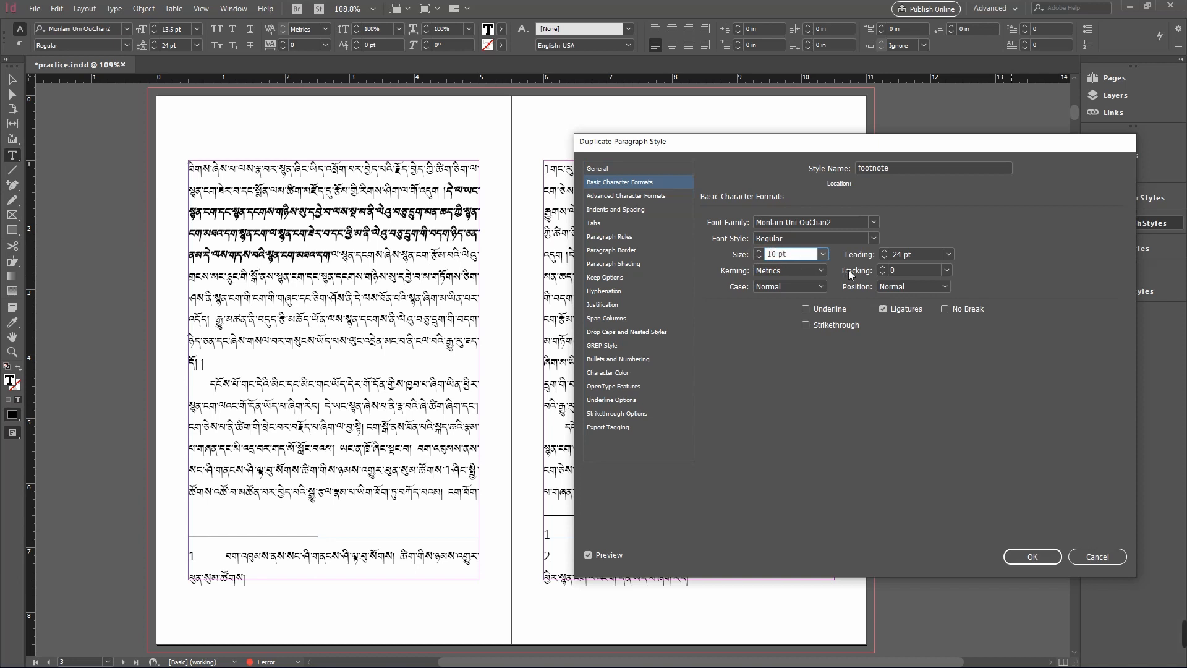
pyautogui.write('.5')
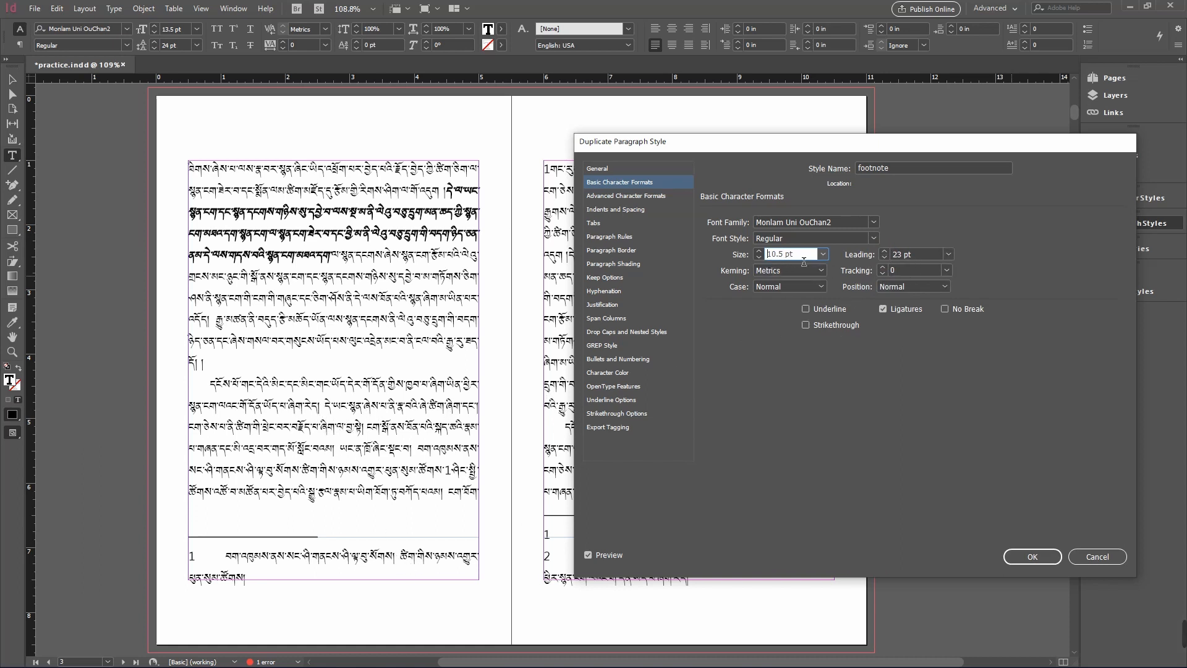
pyautogui.click(884, 257)
pyautogui.click(884, 257)
pyautogui.click(884, 257)
pyautogui.click(884, 258)
pyautogui.click(884, 257)
pyautogui.click(884, 257)
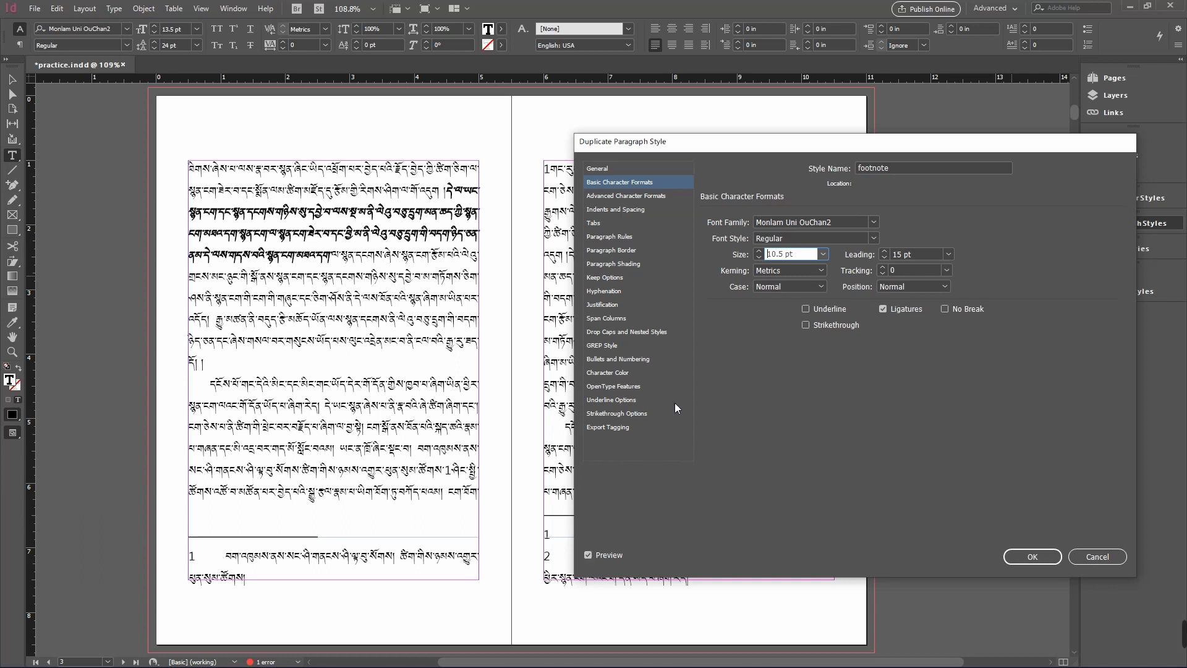
# - Set a hanging indent at -0.25 in on the footnote style's tab ruler and save the new style
pyautogui.click(616, 196)
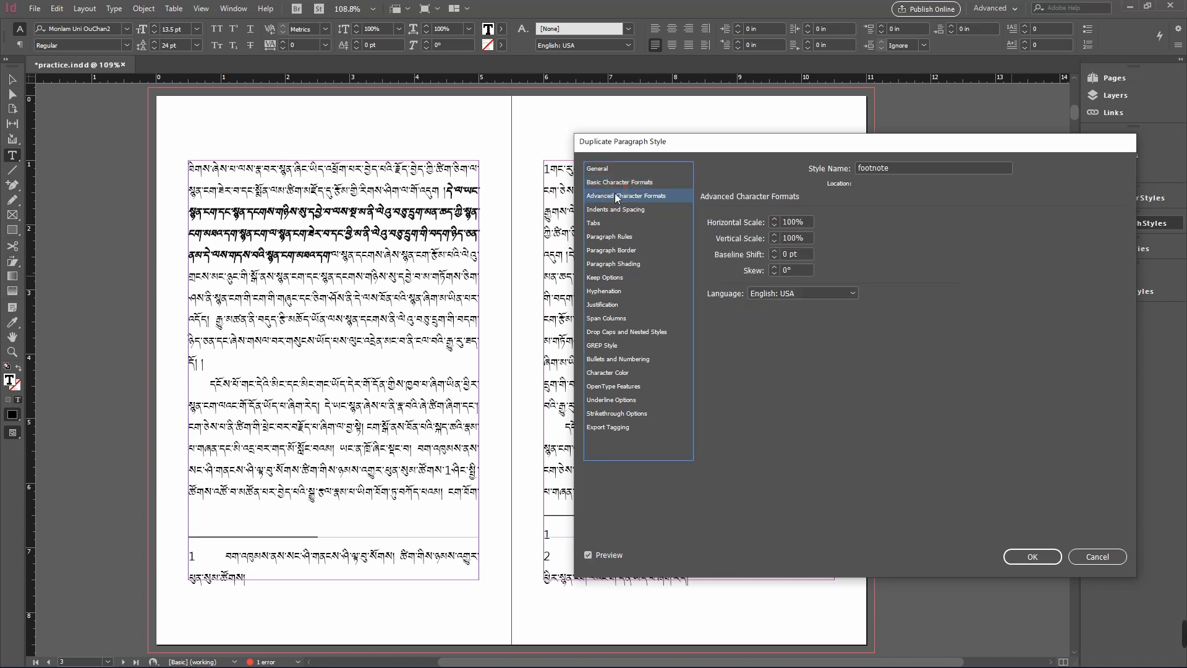
pyautogui.click(619, 210)
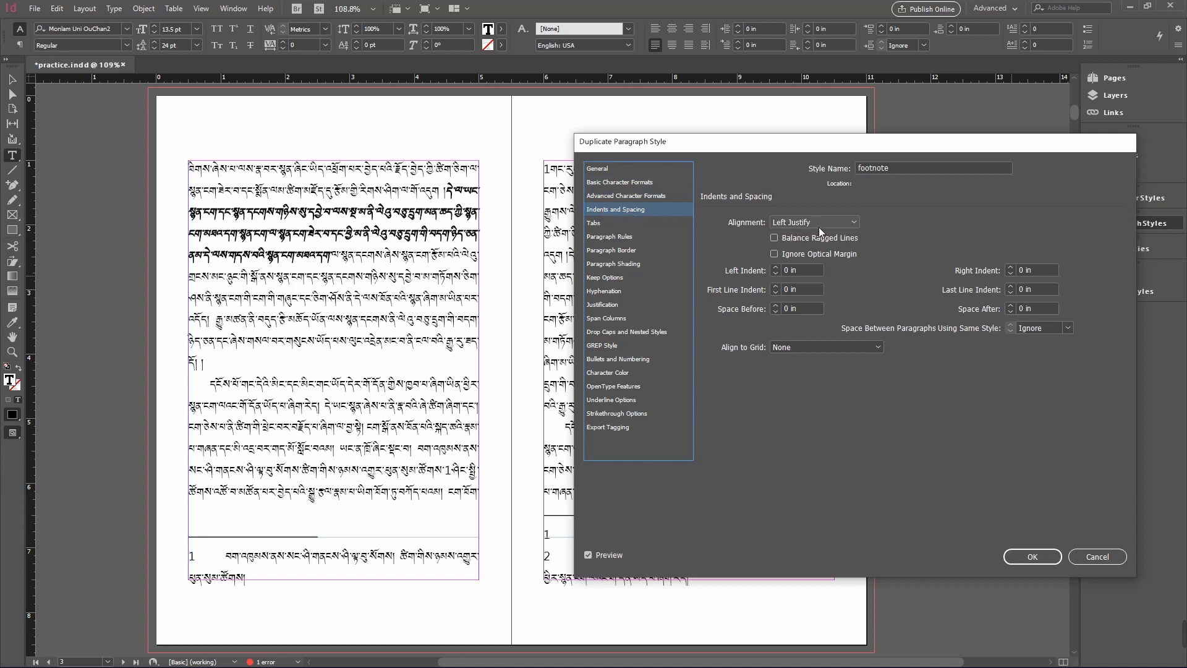
pyautogui.click(605, 223)
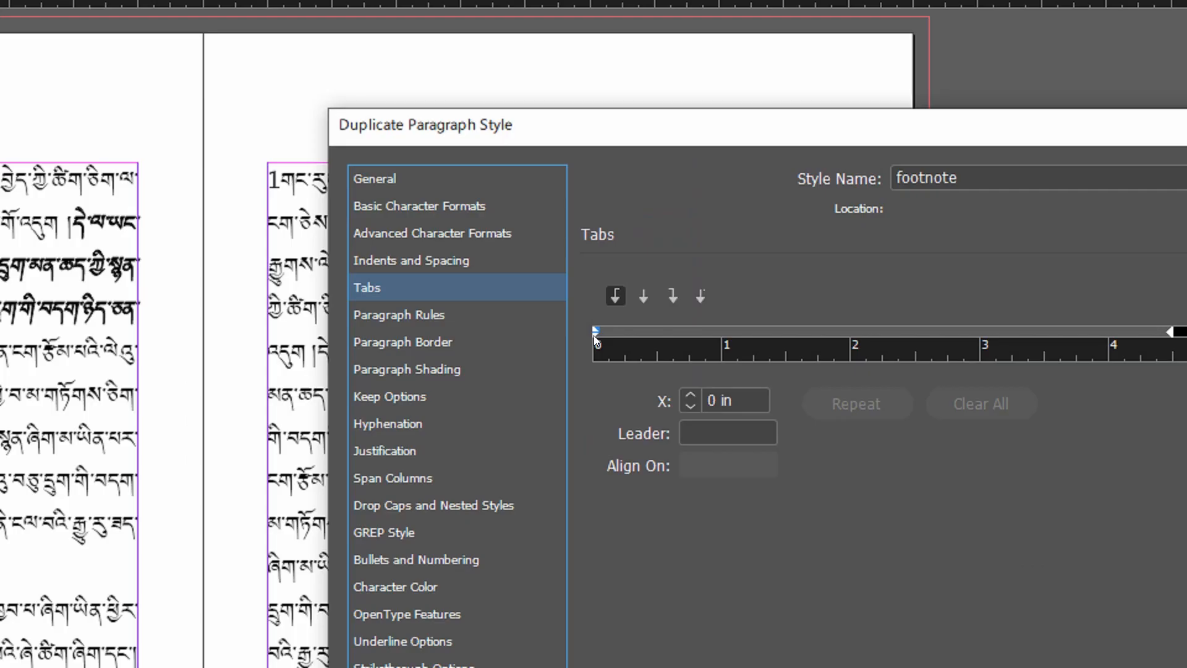
pyautogui.moveTo(595, 334)
pyautogui.mouseDown()
pyautogui.moveTo(627, 338)
pyautogui.moveTo(583, 331)
pyautogui.mouseUp()
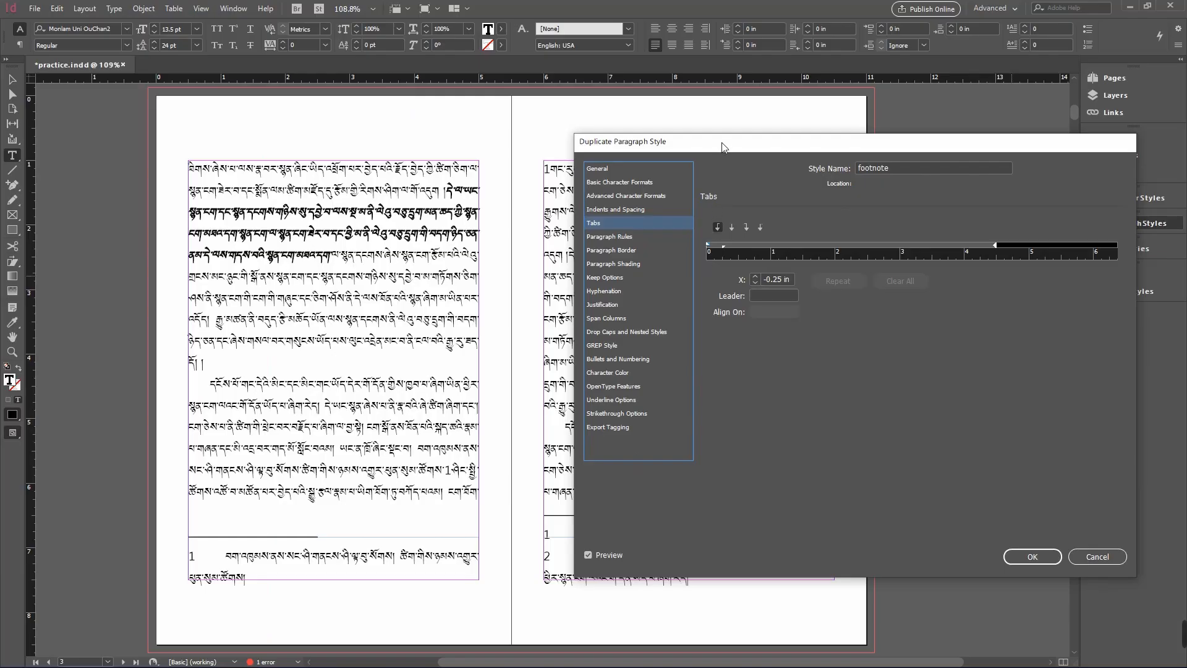
pyautogui.moveTo(624, 127); pyautogui.dragTo(629, 53)
pyautogui.moveTo(724, 109); pyautogui.dragTo(725, 91)
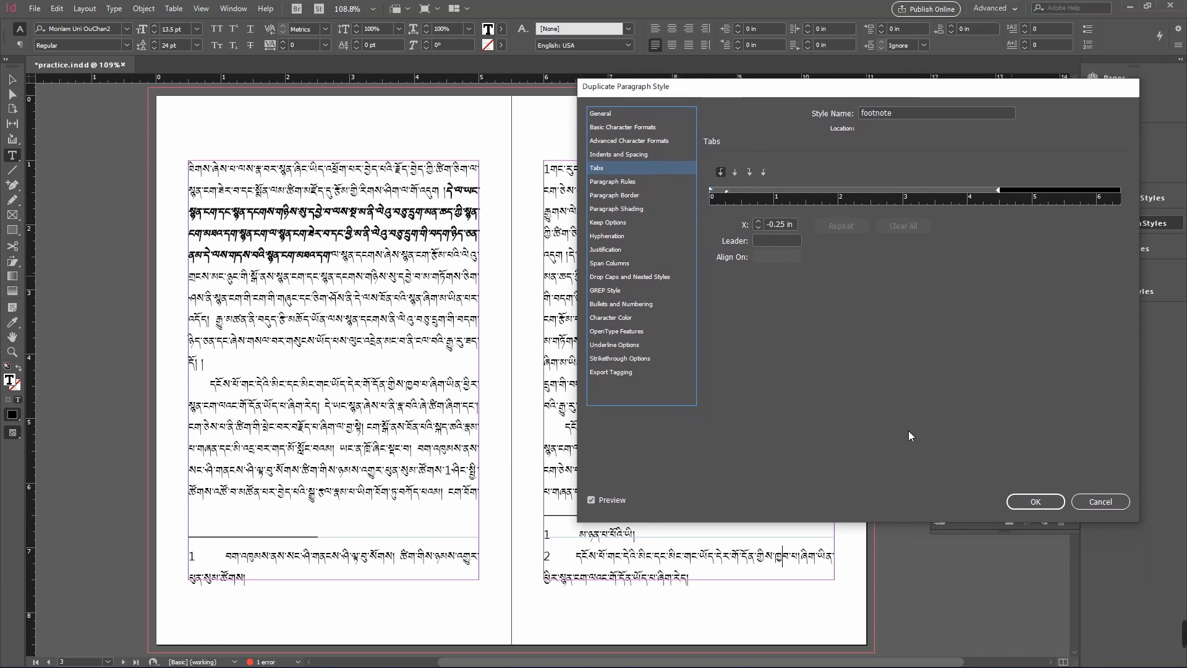
pyautogui.click(1026, 501)
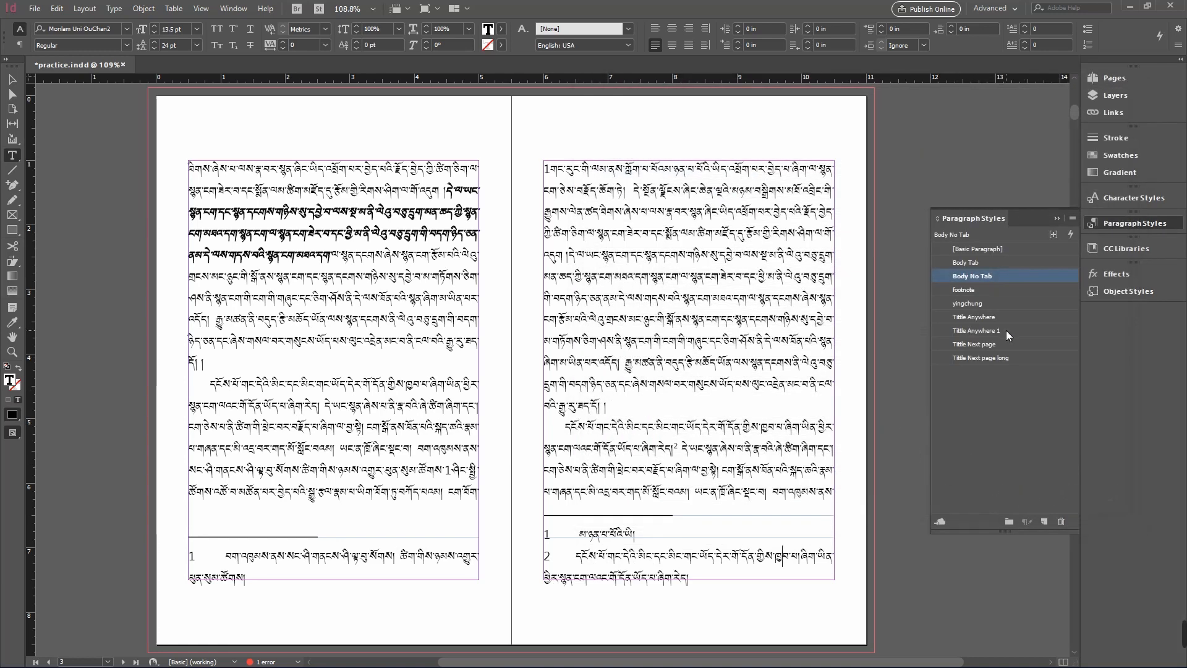
# - Apply the footnote style to the second footnote and move the style to the bottom of the style list
pyautogui.click(968, 289)
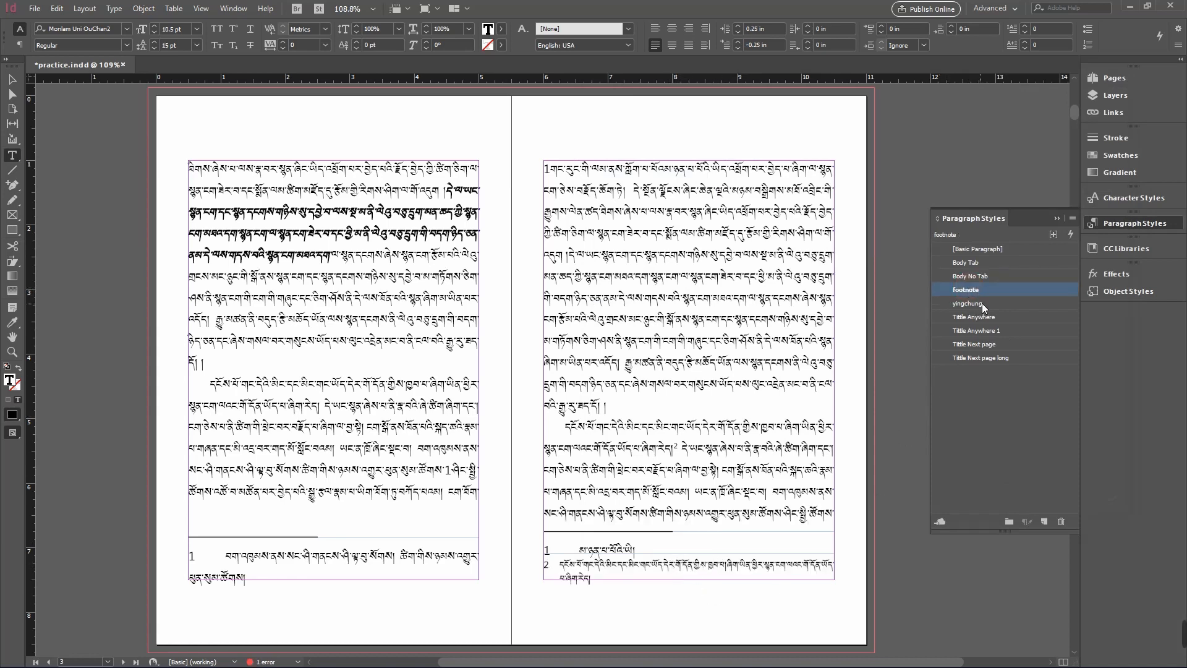
pyautogui.click(991, 290)
pyautogui.click(1070, 288)
pyautogui.moveTo(1068, 287); pyautogui.dragTo(1058, 368)
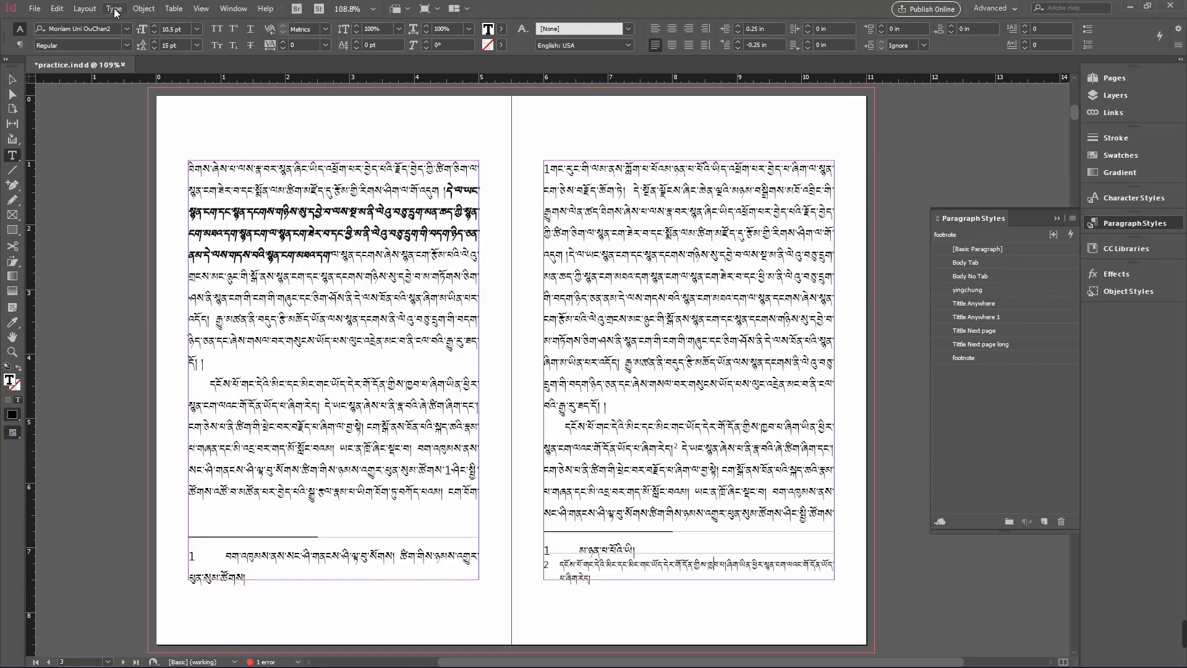
# - Open the document footnote options and try the 01,02,03, a, b, c and i, ii, iii numbering styles, returning to 1, 2, 3, 4
pyautogui.click(227, 19)
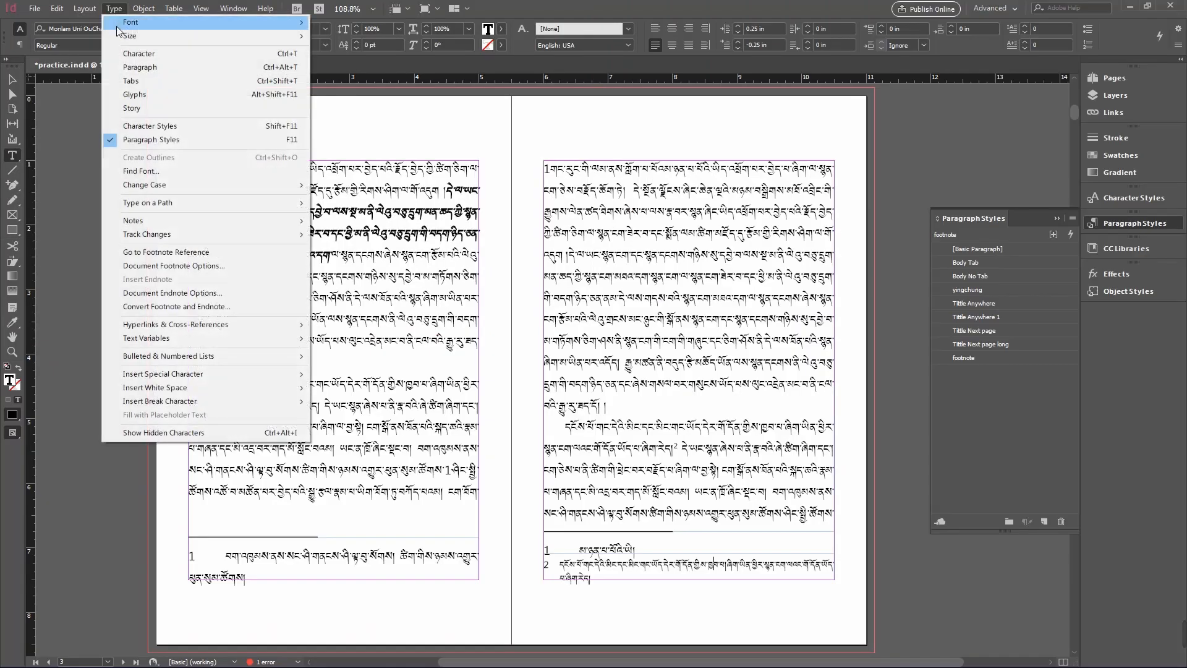
pyautogui.click(204, 266)
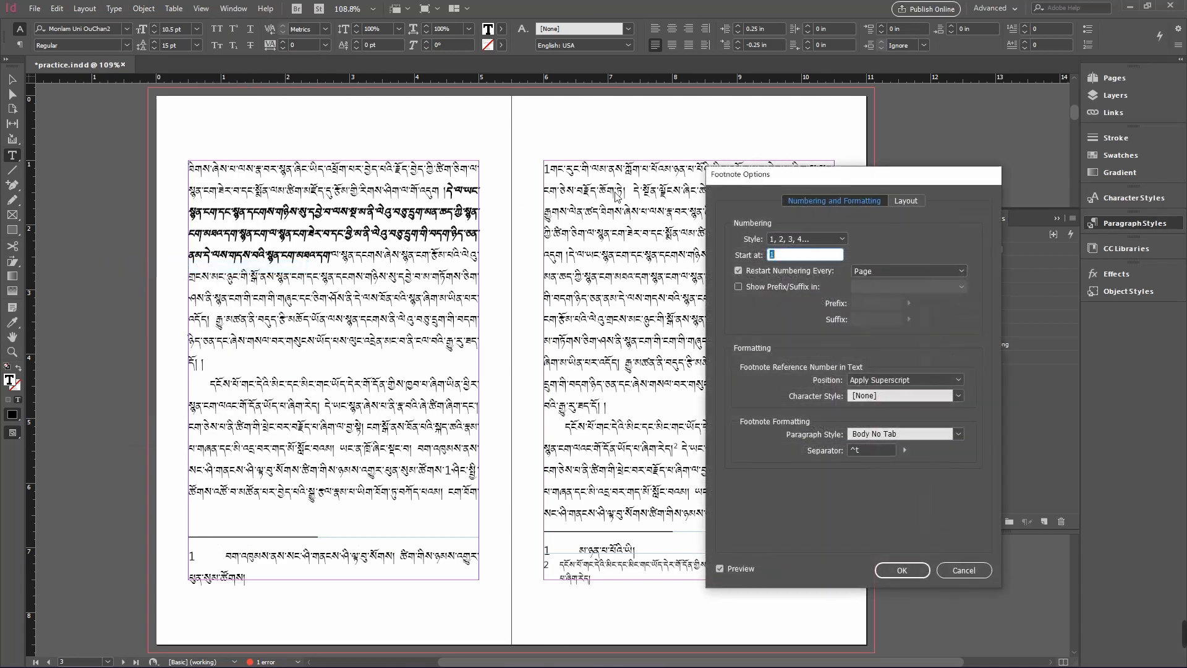
pyautogui.moveTo(778, 175); pyautogui.dragTo(453, 92)
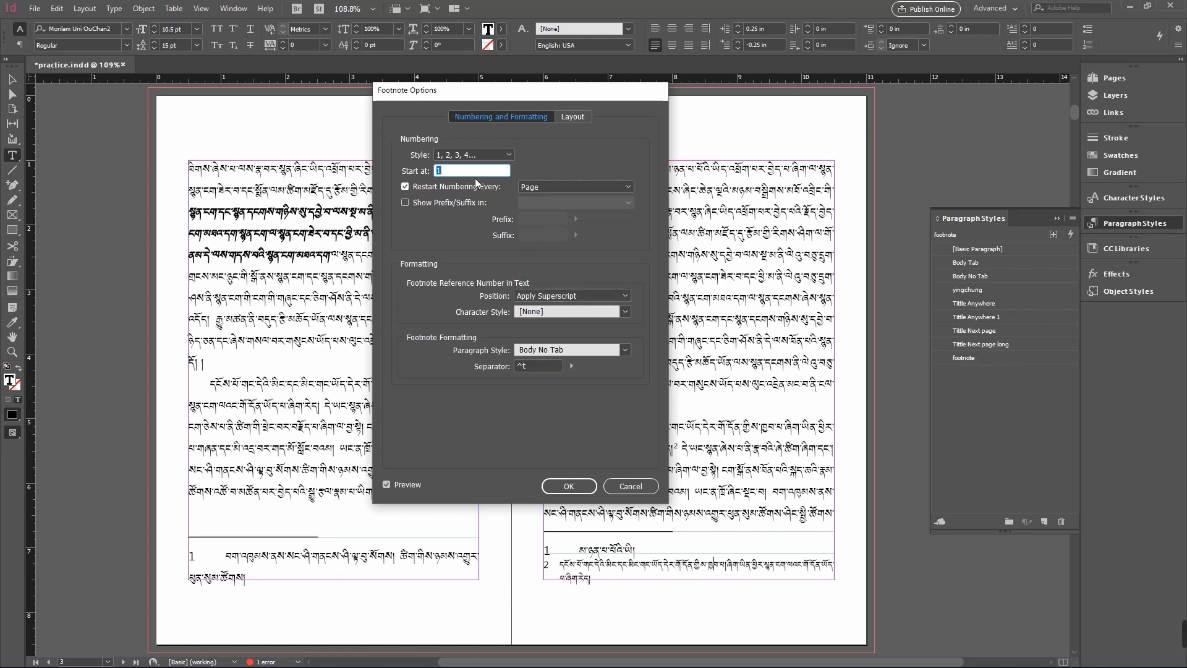
pyautogui.moveTo(448, 92); pyautogui.dragTo(593, 94)
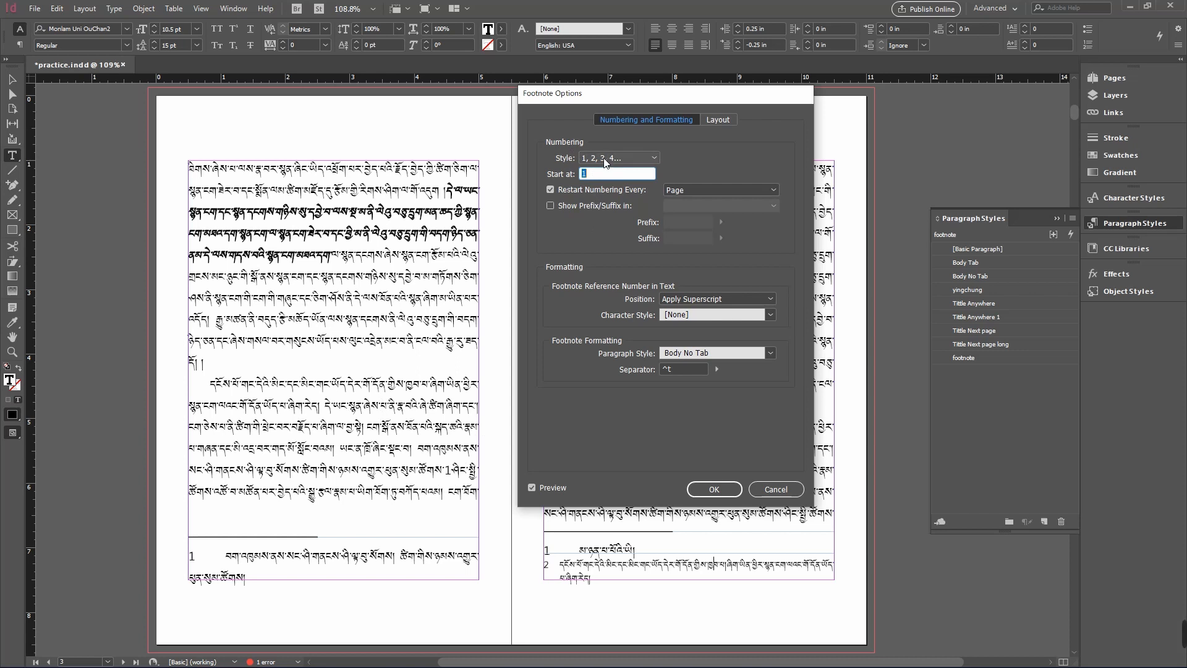
pyautogui.click(654, 160)
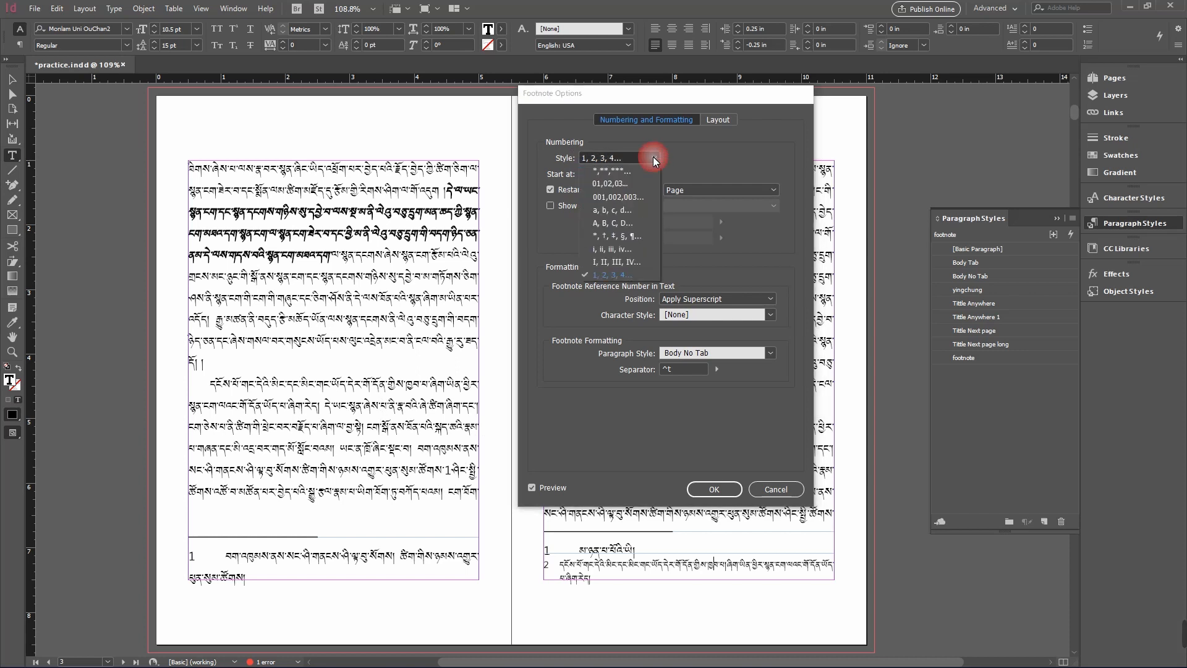
pyautogui.click(632, 184)
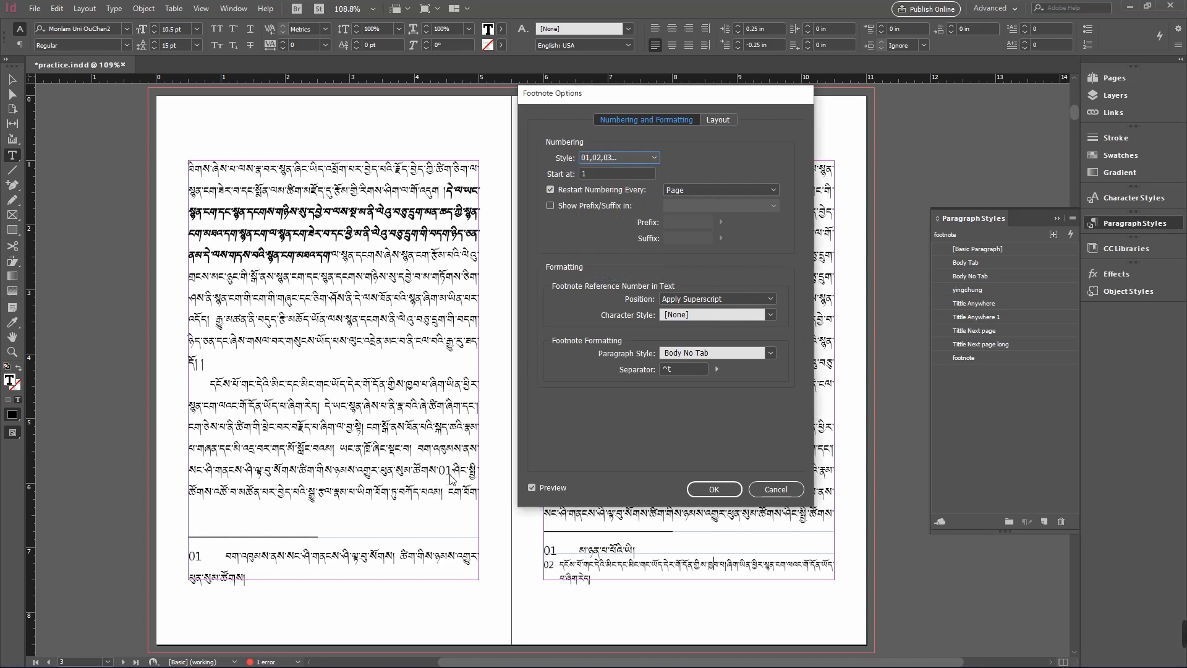
pyautogui.click(645, 158)
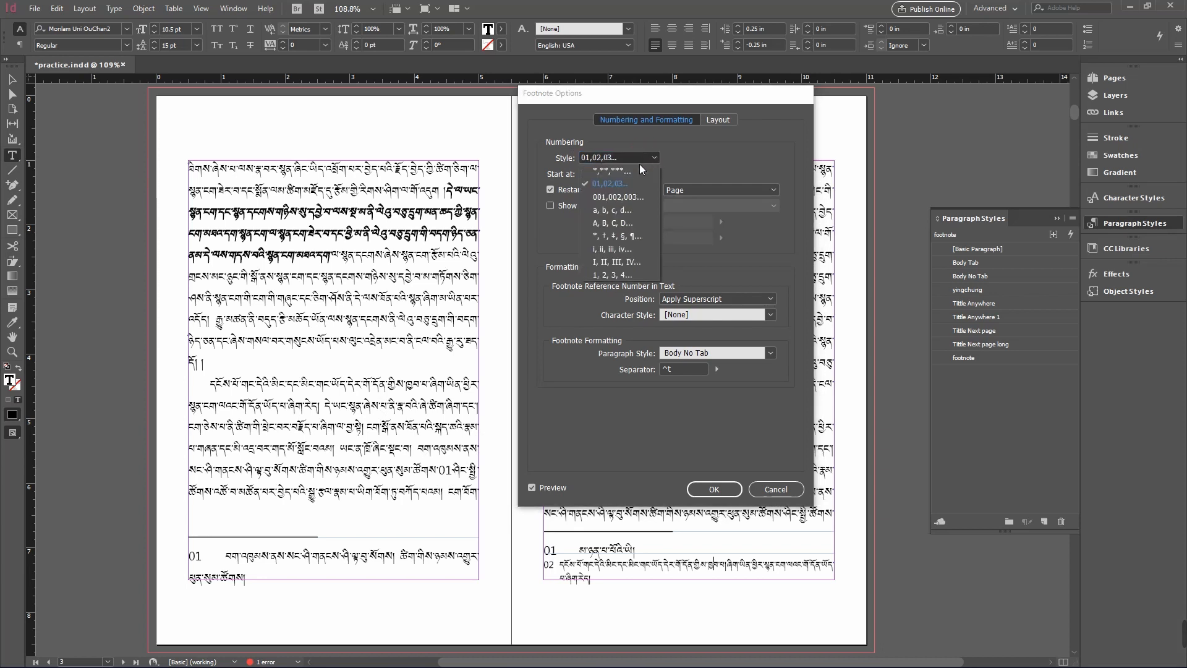
pyautogui.click(618, 210)
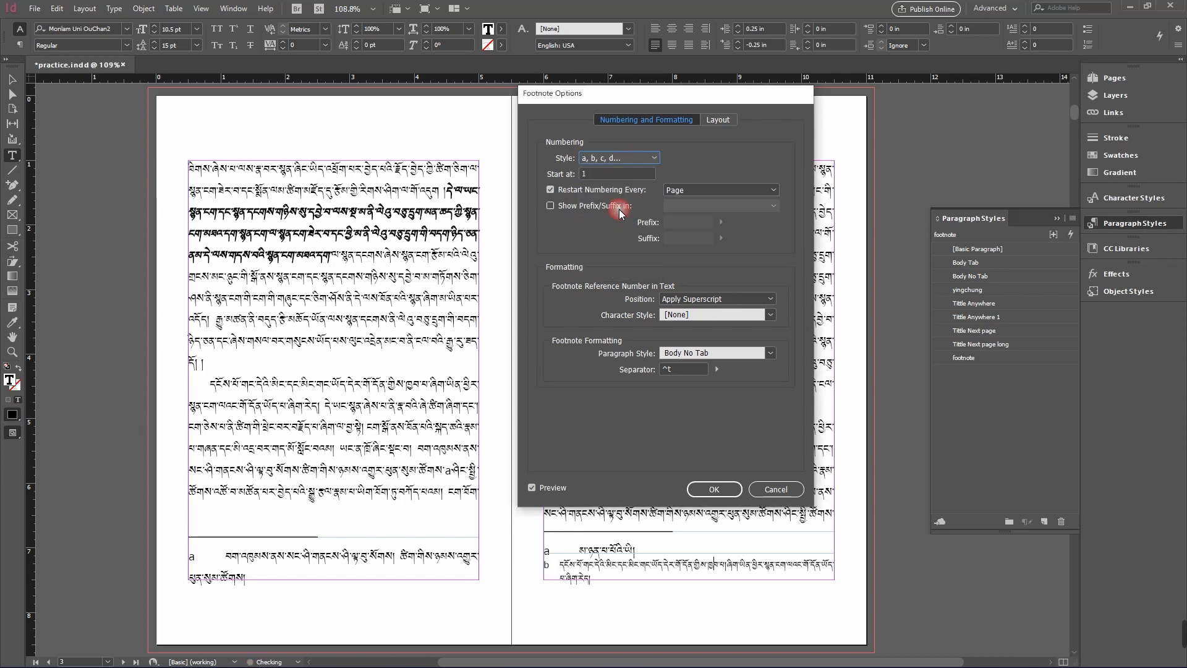
pyautogui.click(647, 157)
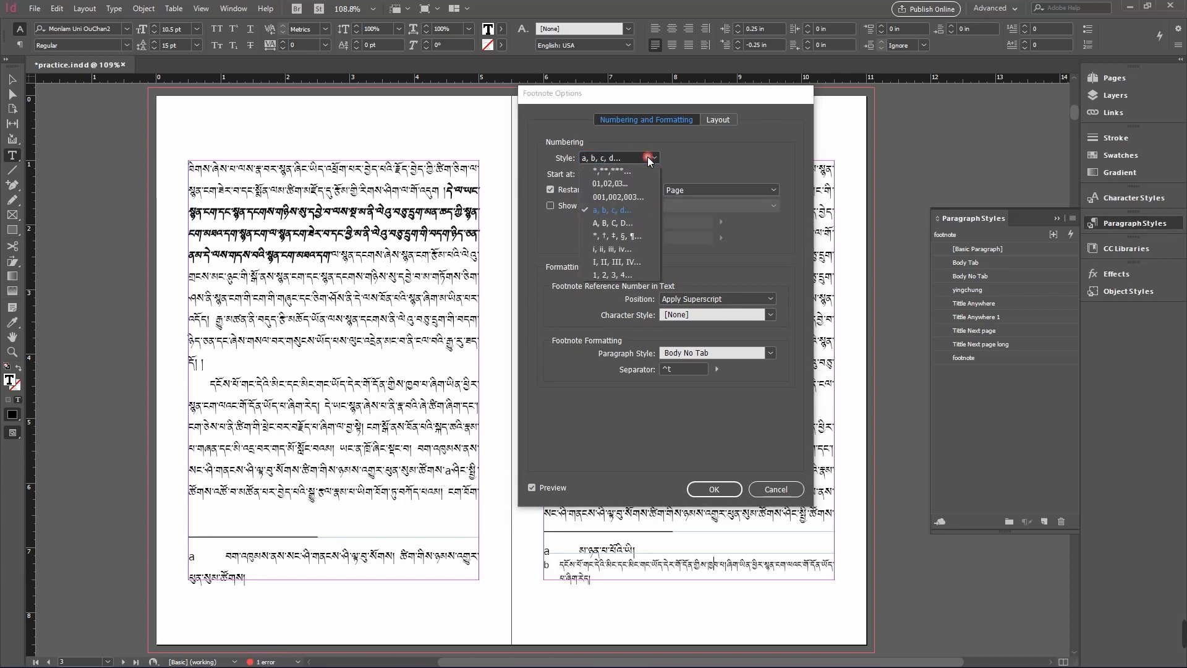
pyautogui.click(615, 249)
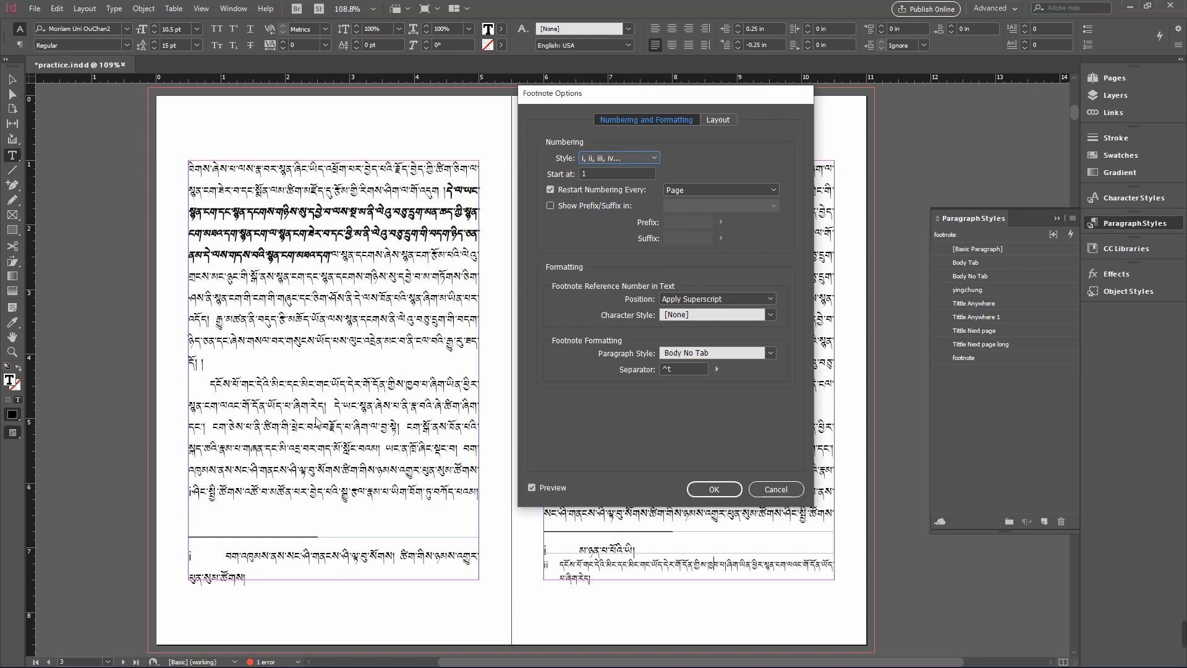
pyautogui.click(648, 158)
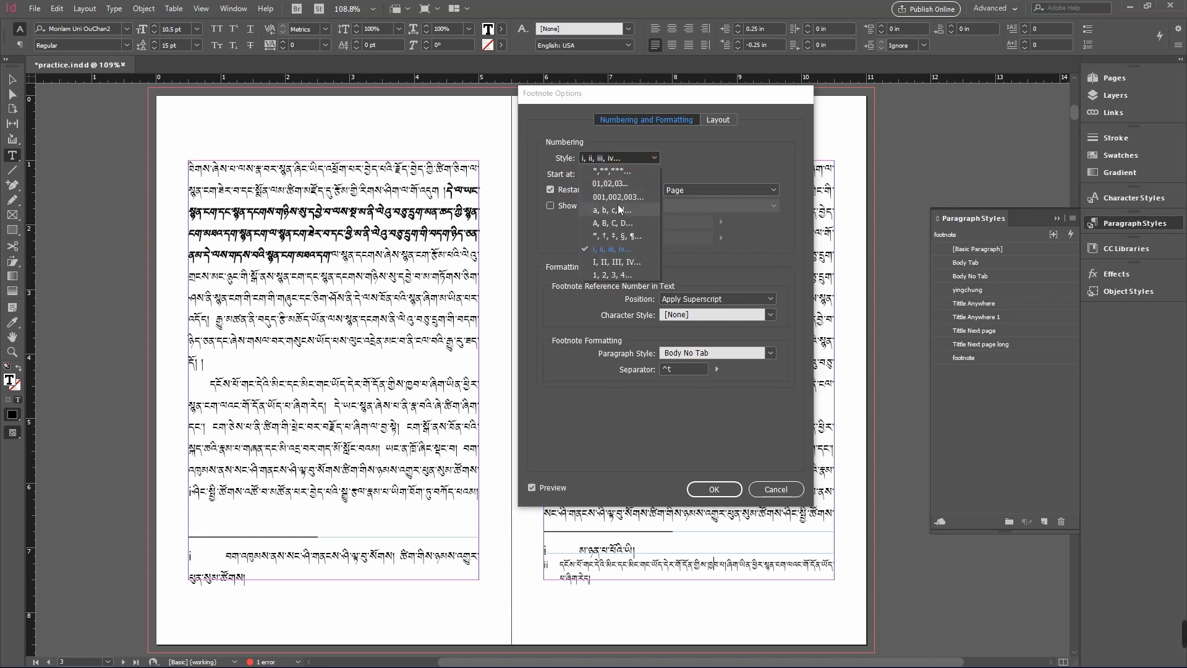
pyautogui.click(610, 275)
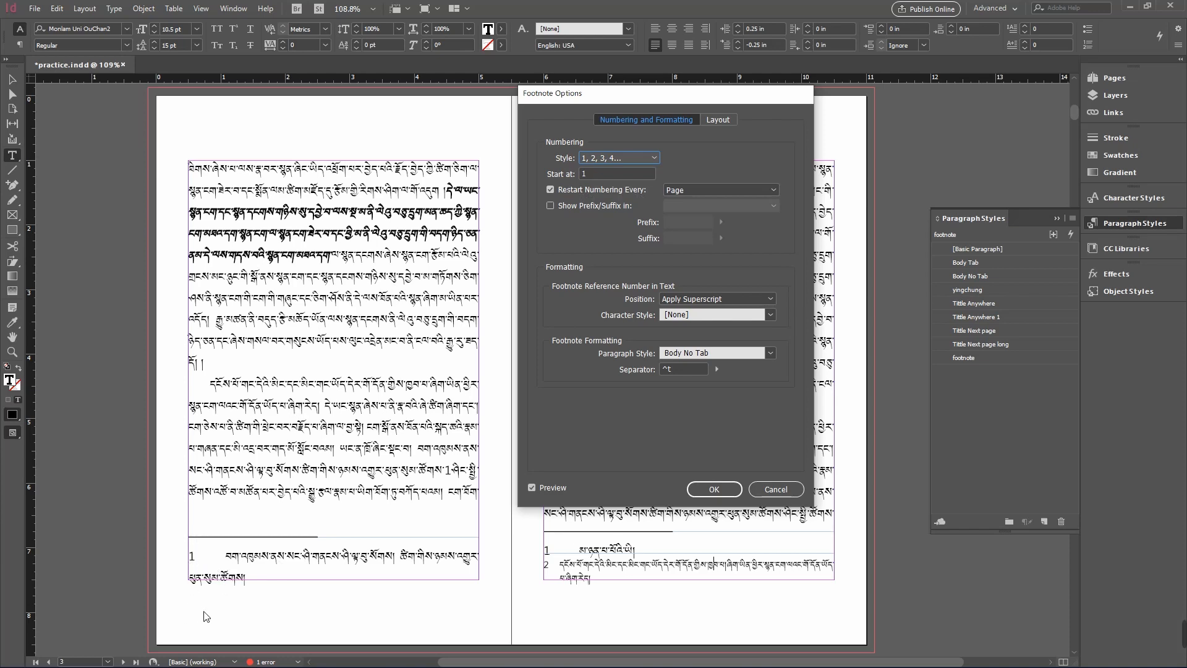
# - Turn off restarting the footnote numbering every page, leaving the reference position as Apply Superscript
pyautogui.moveTo(664, 101); pyautogui.dragTo(282, 91)
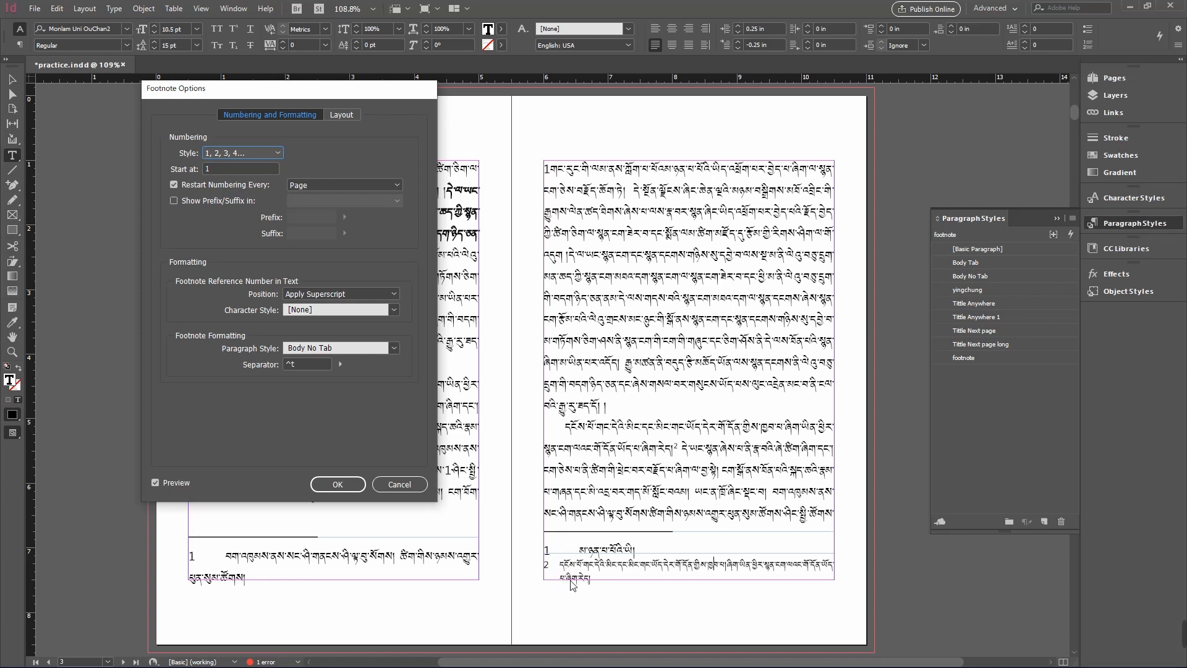
pyautogui.click(174, 185)
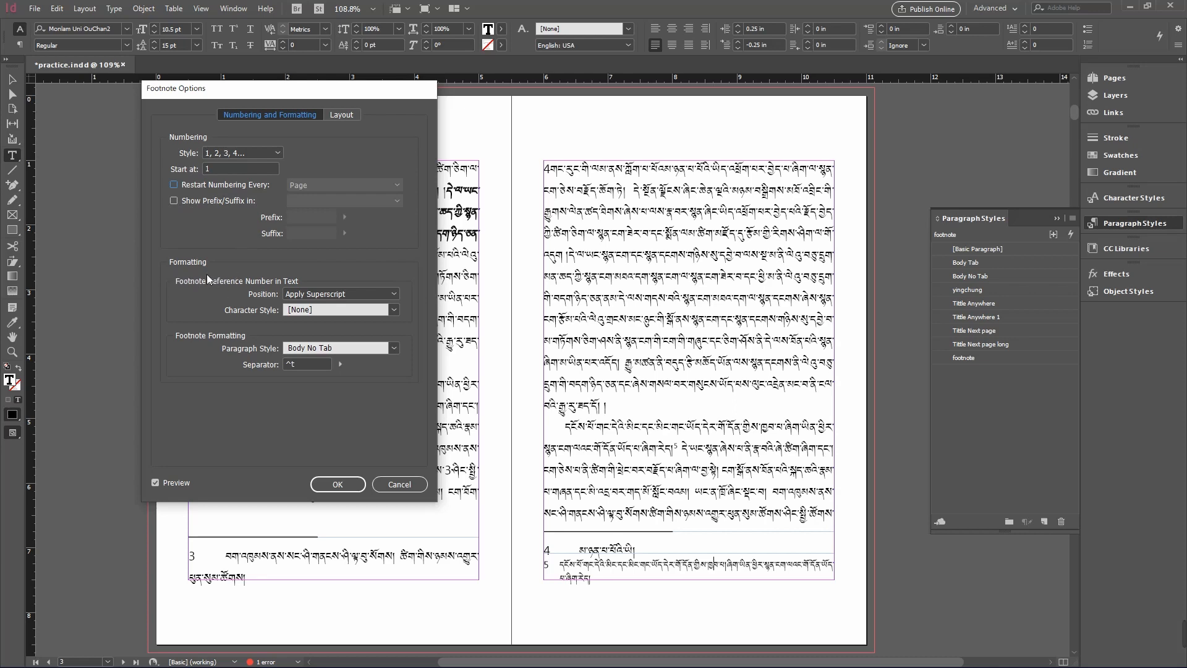
pyautogui.moveTo(294, 92); pyautogui.dragTo(740, 106)
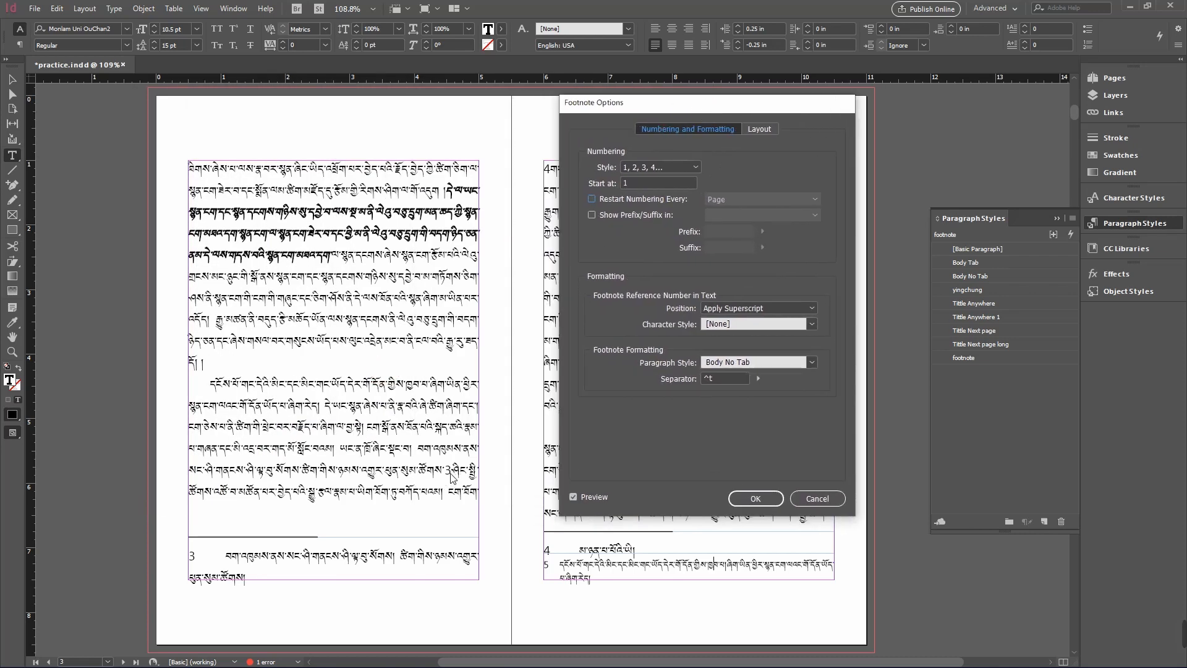
pyautogui.click(754, 310)
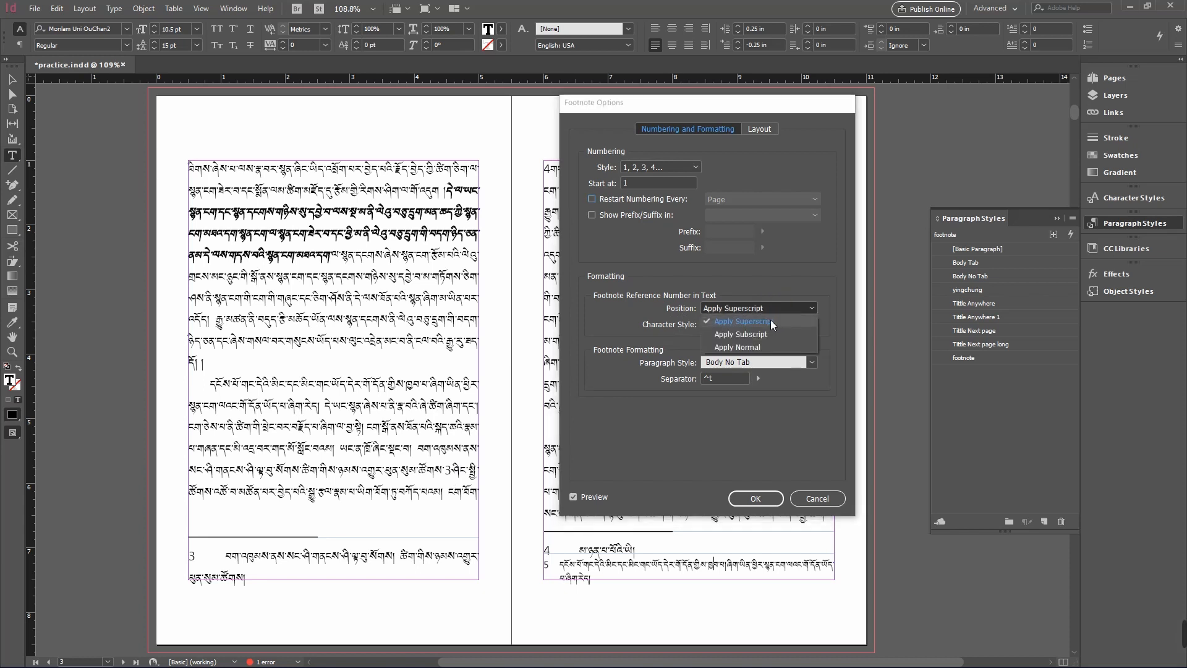
pyautogui.click(772, 324)
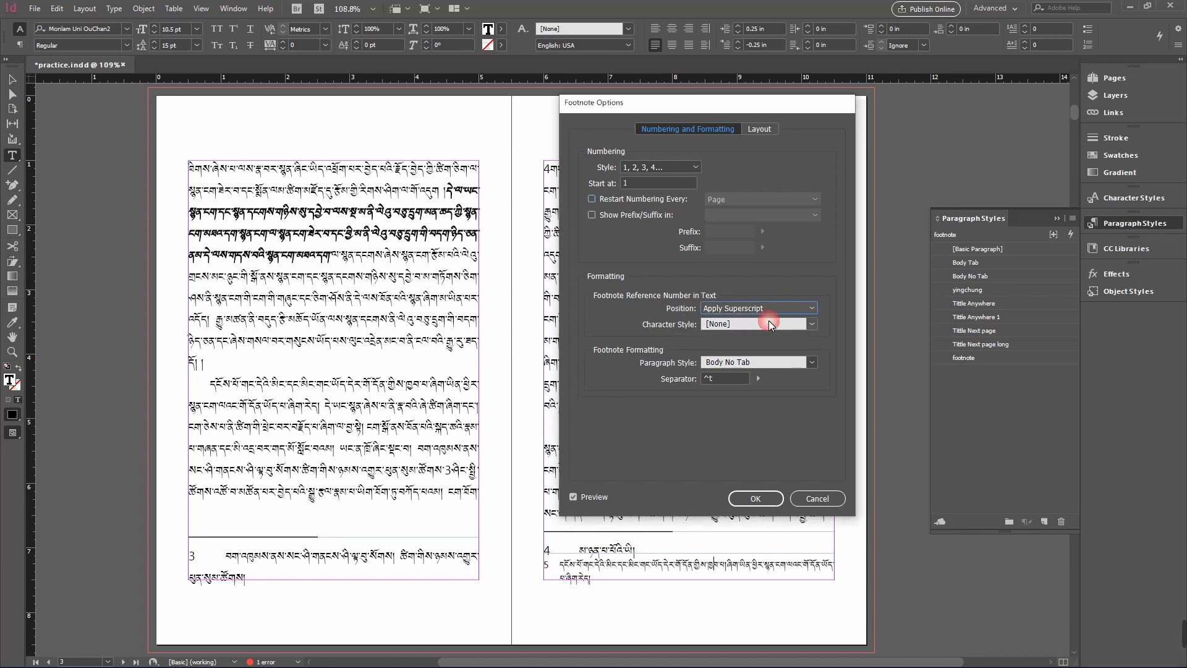
pyautogui.click(572, 498)
pyautogui.click(572, 499)
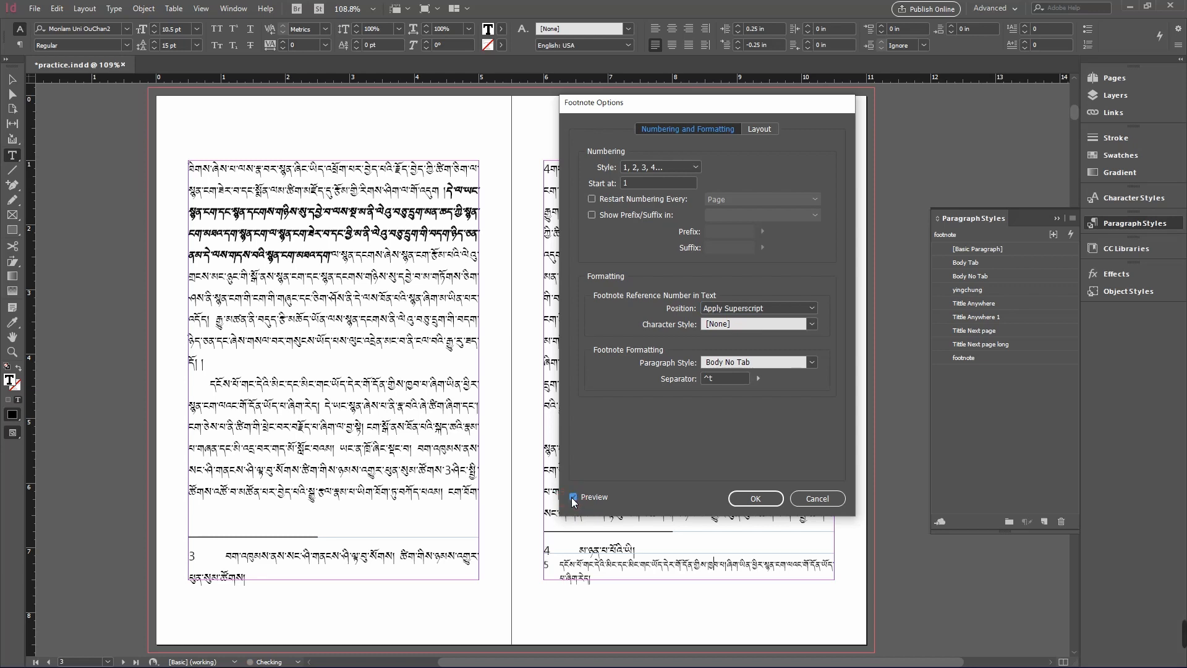
pyautogui.click(571, 498)
pyautogui.click(572, 499)
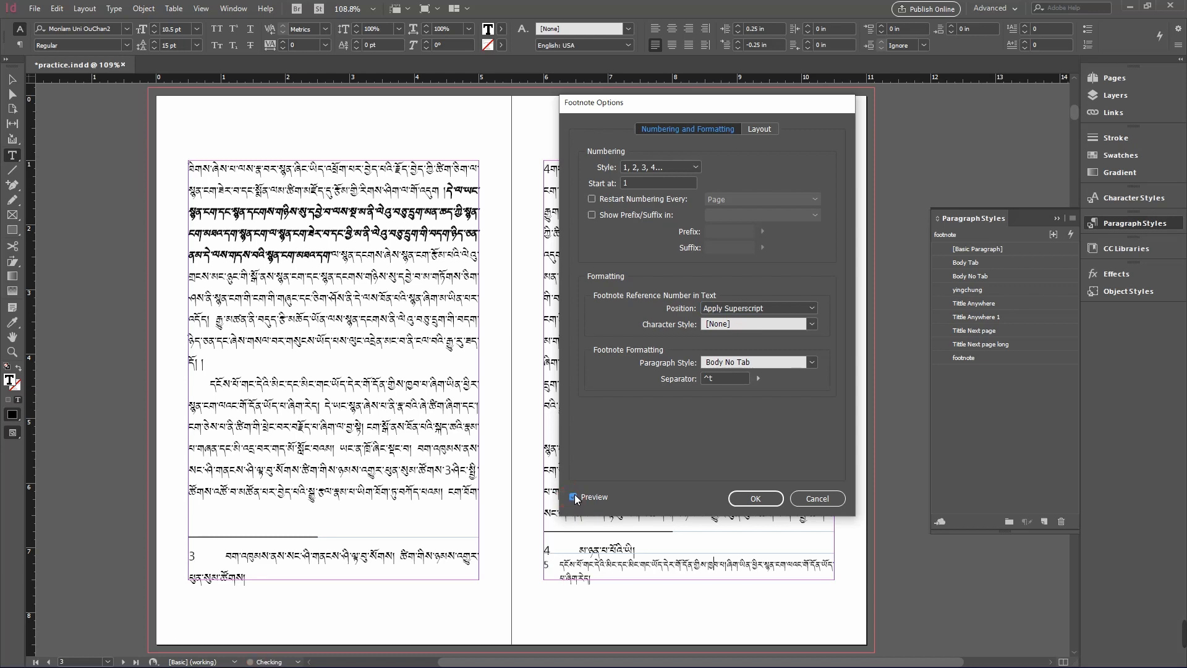
pyautogui.click(722, 330)
pyautogui.click(750, 340)
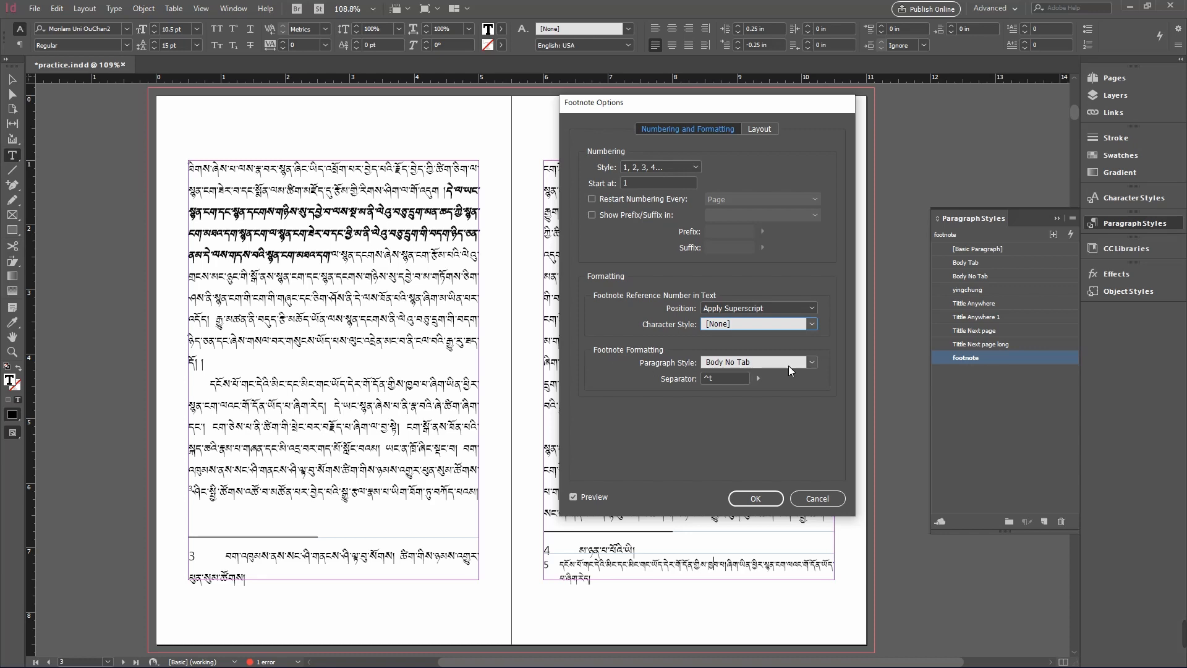
# - Set the footnote formatting paragraph style to footnote
pyautogui.click(804, 363)
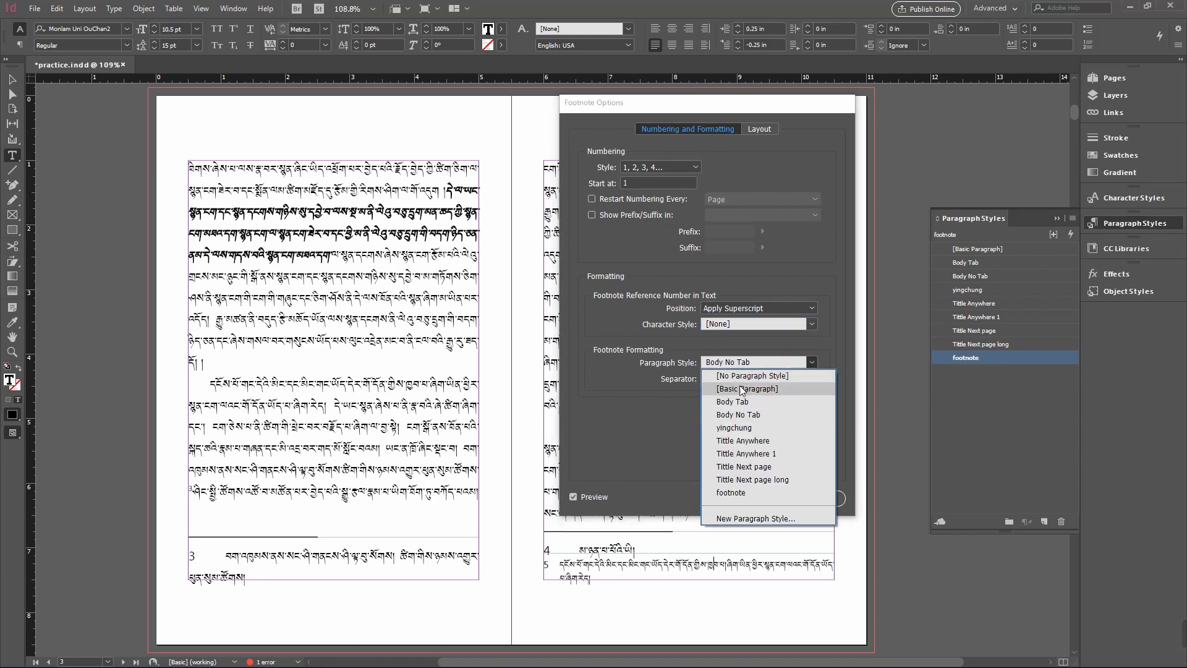
pyautogui.click(764, 492)
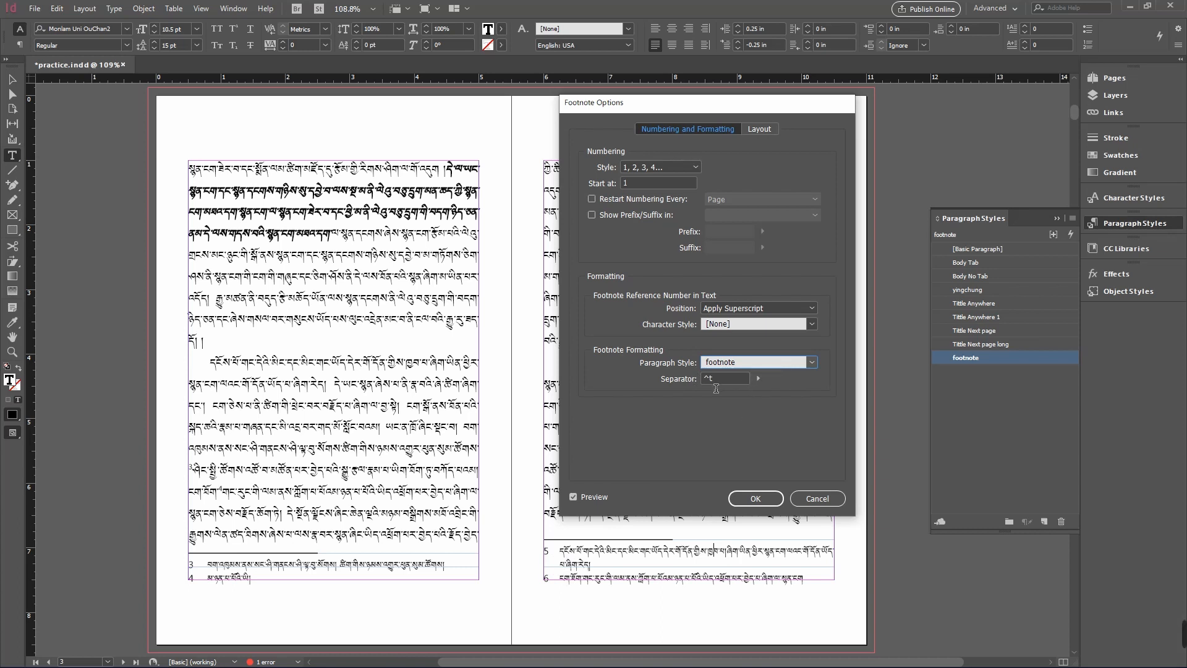
pyautogui.click(757, 378)
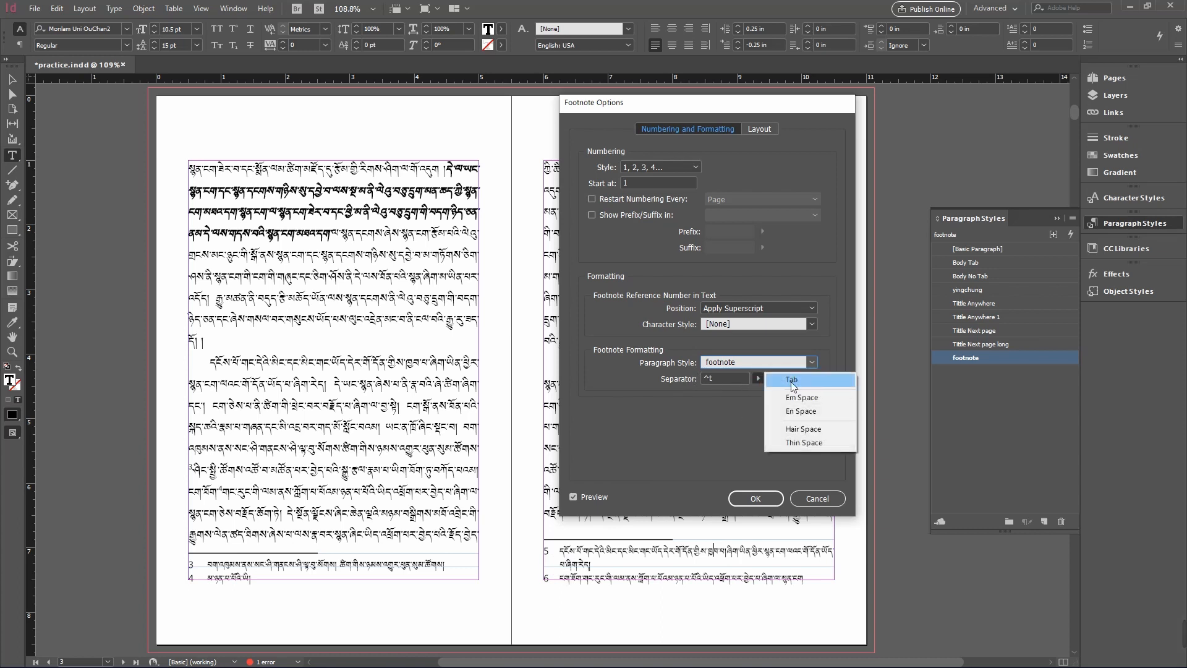
pyautogui.click(727, 410)
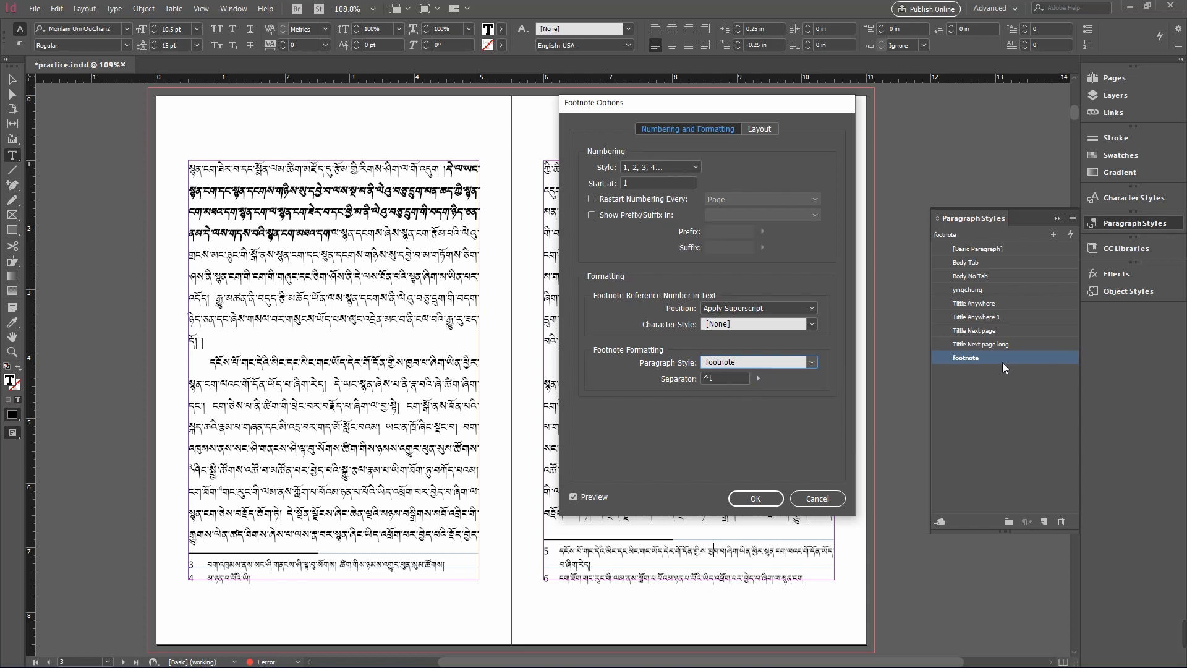
# - Switch to the footnote layout options and try 0.25 in and larger values for the minimum space before the first footnote, ending at 0.125 in
pyautogui.click(757, 130)
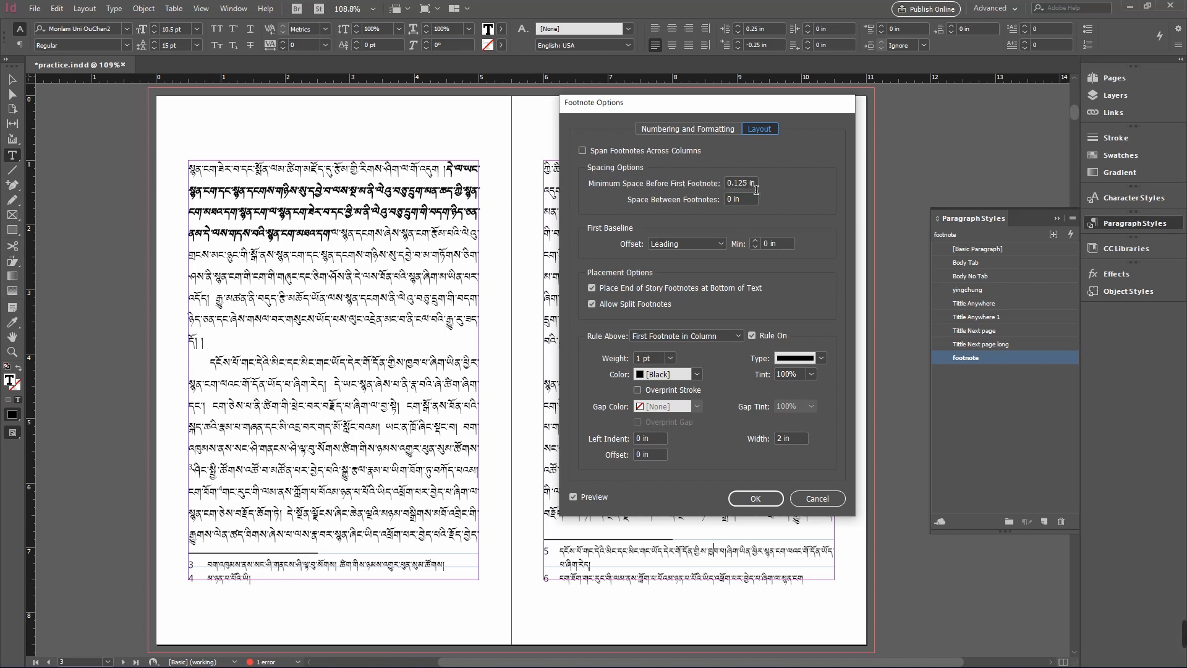
pyautogui.moveTo(755, 189); pyautogui.dragTo(699, 202)
pyautogui.write('0.25')
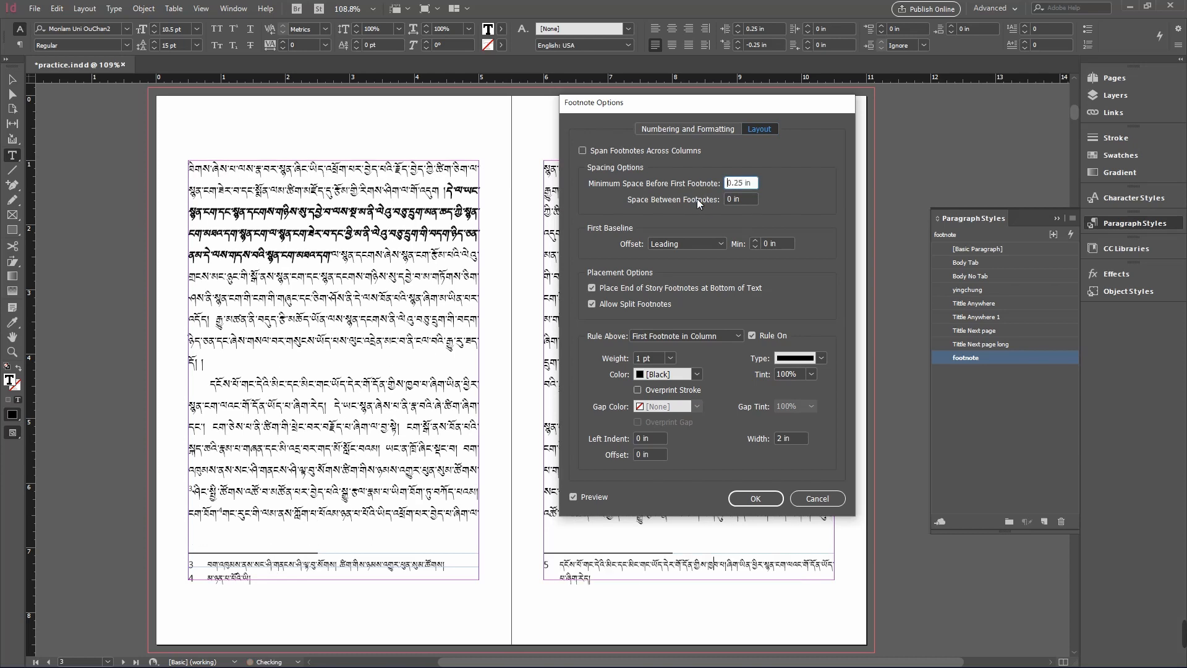
pyautogui.press('Up')
pyautogui.press('Up')
pyautogui.press('Up')
pyautogui.press('Up')
pyautogui.press('Up')
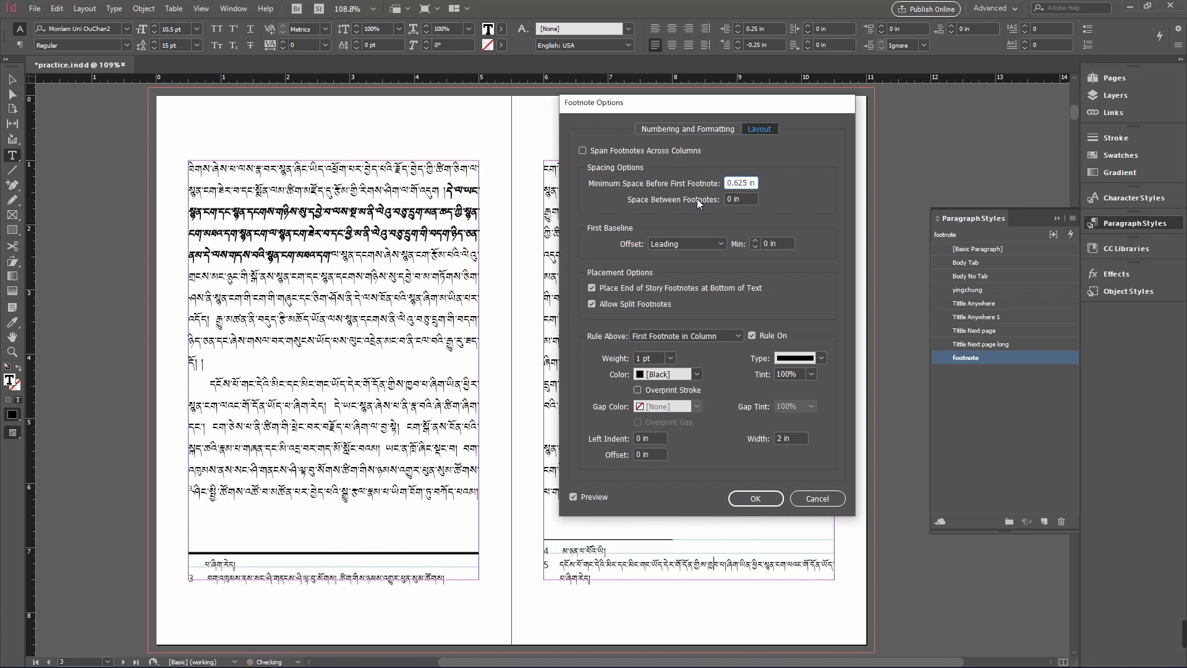
pyautogui.press('Down')
pyautogui.press('Down')
pyautogui.press('Down')
pyautogui.press('Down')
pyautogui.press('Down')
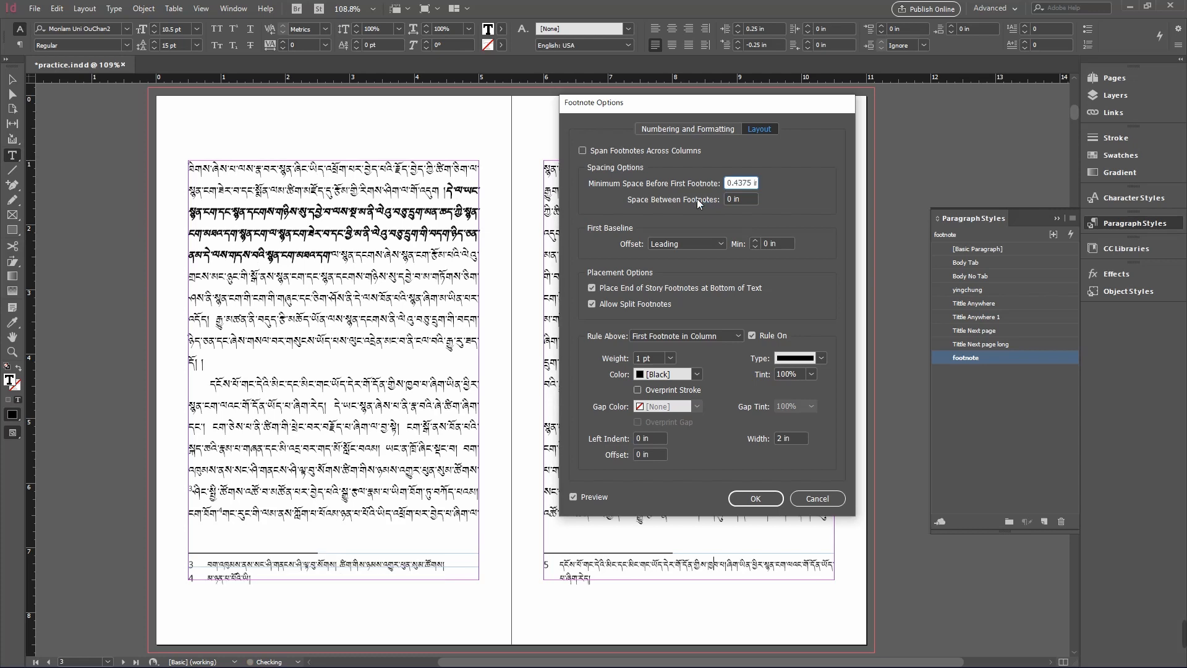
pyautogui.press('Down')
pyautogui.press('Down')
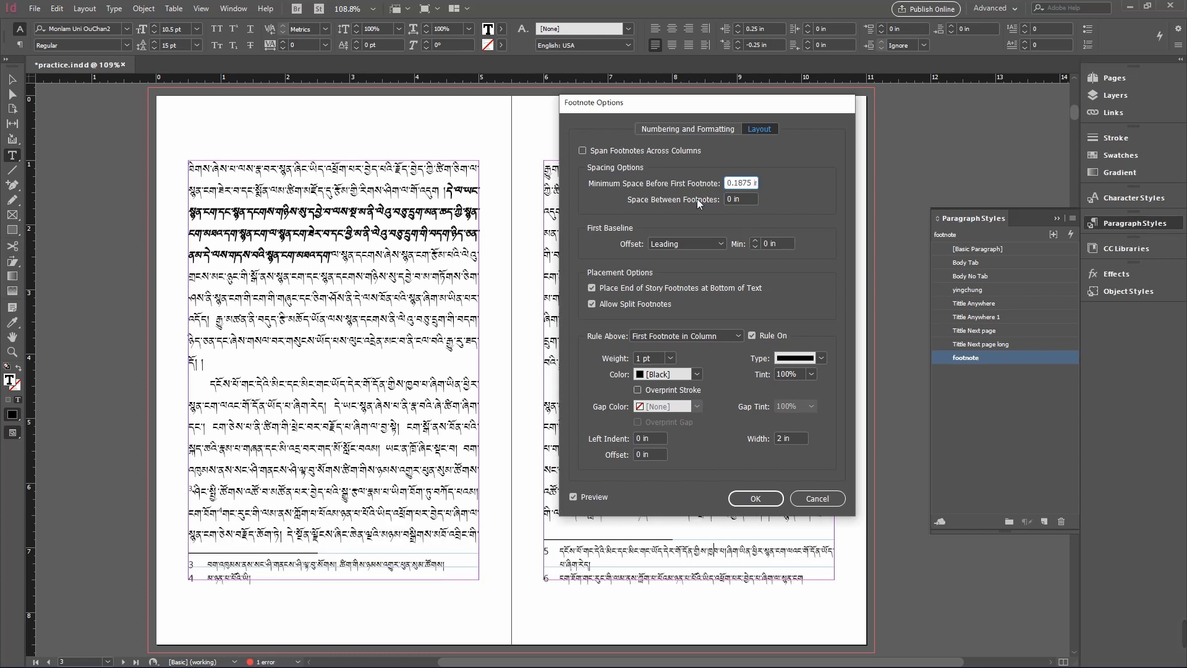
pyautogui.press('Down')
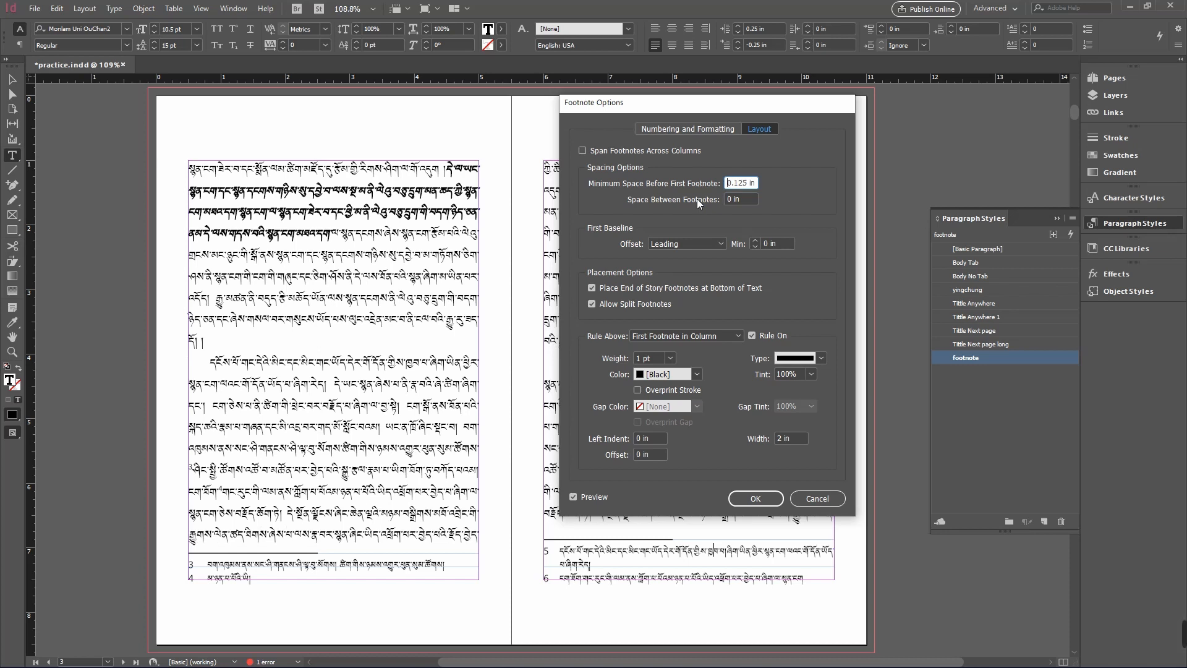
# - Try 0 in for the minimum space before the first footnote, then step it back up to 0.125 in
pyautogui.moveTo(724, 108); pyautogui.dragTo(478, 88)
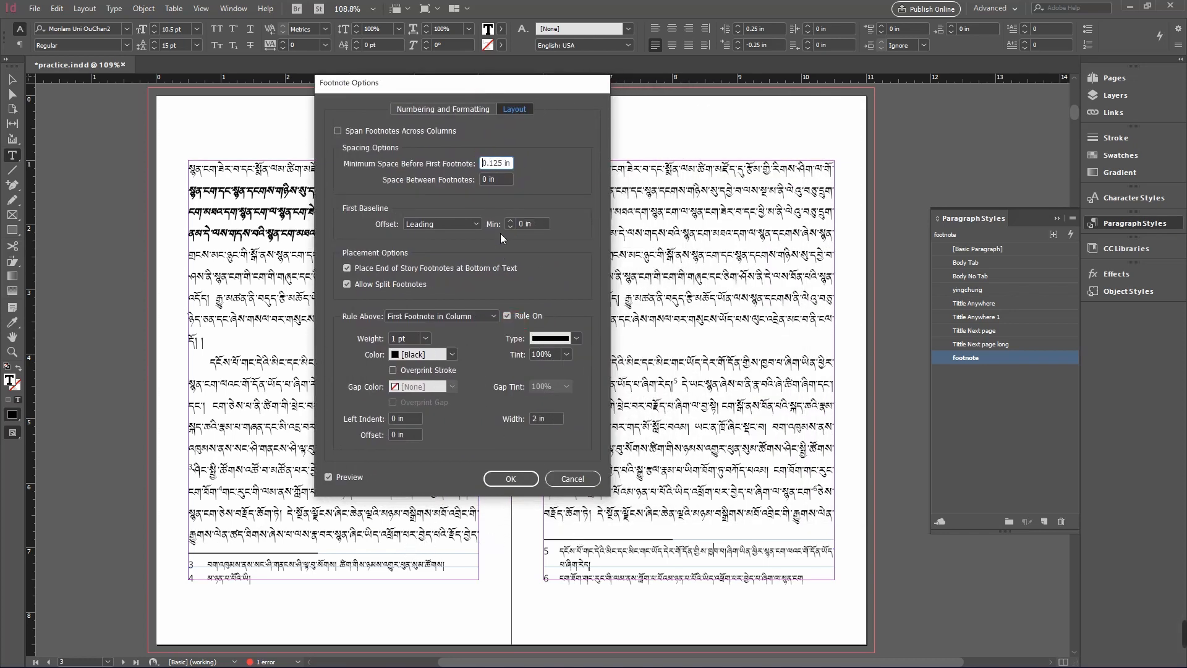
pyautogui.moveTo(507, 166); pyautogui.dragTo(461, 163)
pyautogui.write('0')
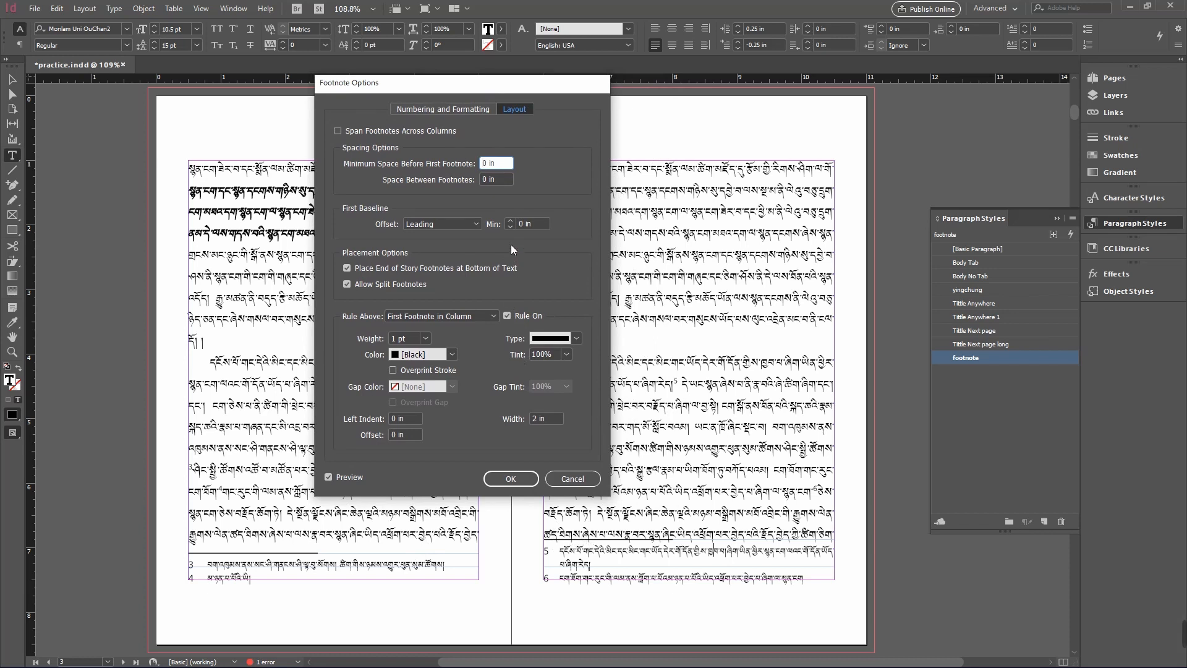
pyautogui.moveTo(493, 166); pyautogui.dragTo(471, 167)
pyautogui.press('Up')
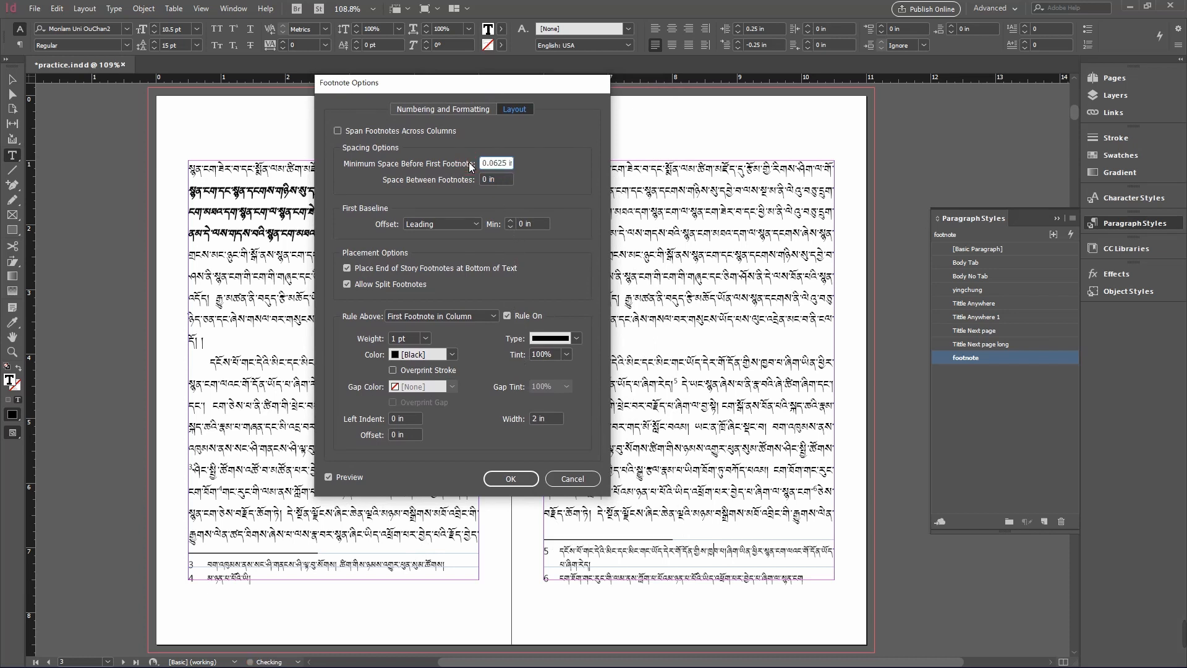
pyautogui.press('Up')
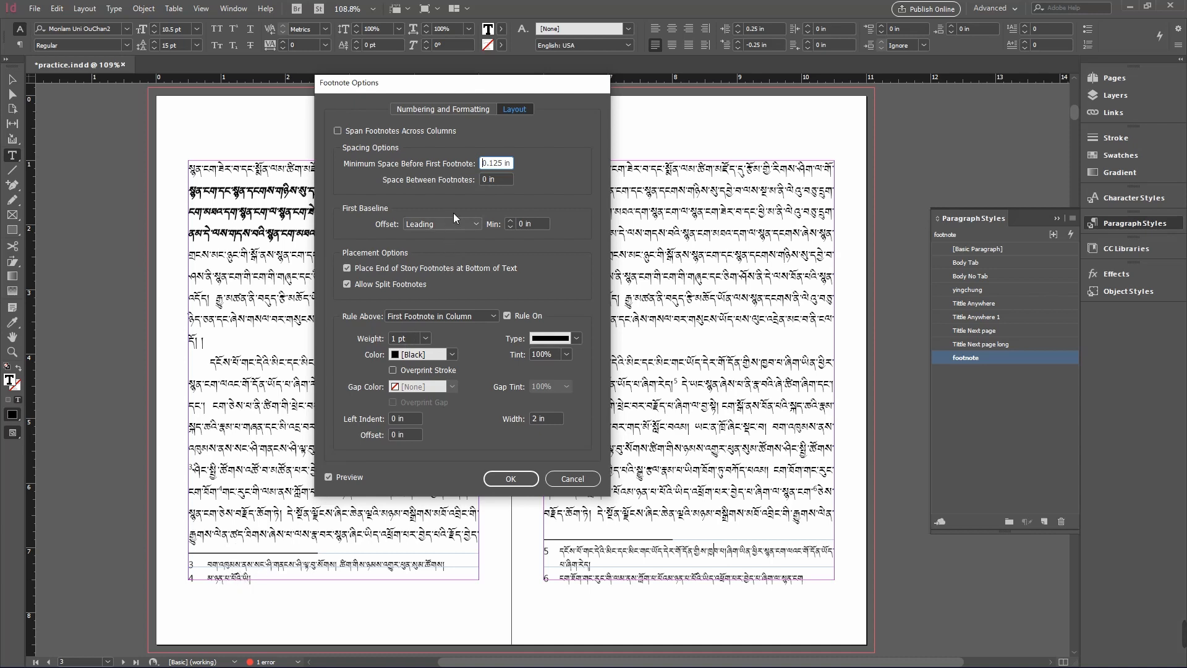
# - Try larger spacing between footnotes, then step it back down to 0 in
pyautogui.click(471, 181)
pyautogui.press('Up')
pyautogui.press('Up')
pyautogui.press('Up')
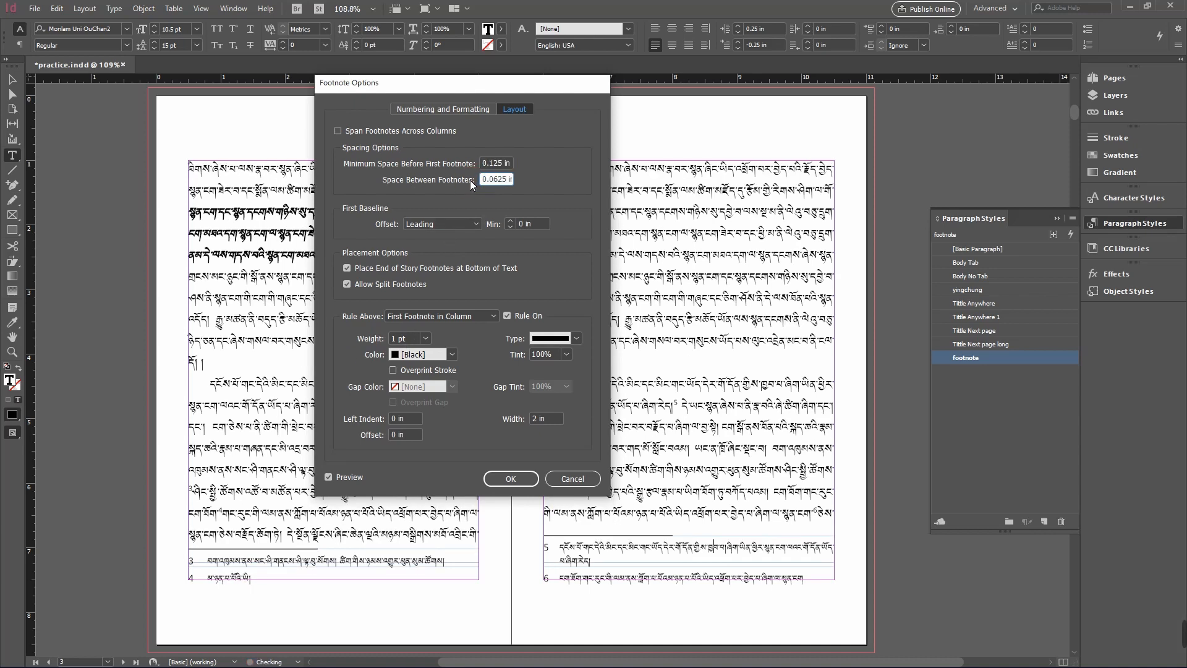
pyautogui.press('Down')
pyautogui.press('Down')
pyautogui.press('Down')
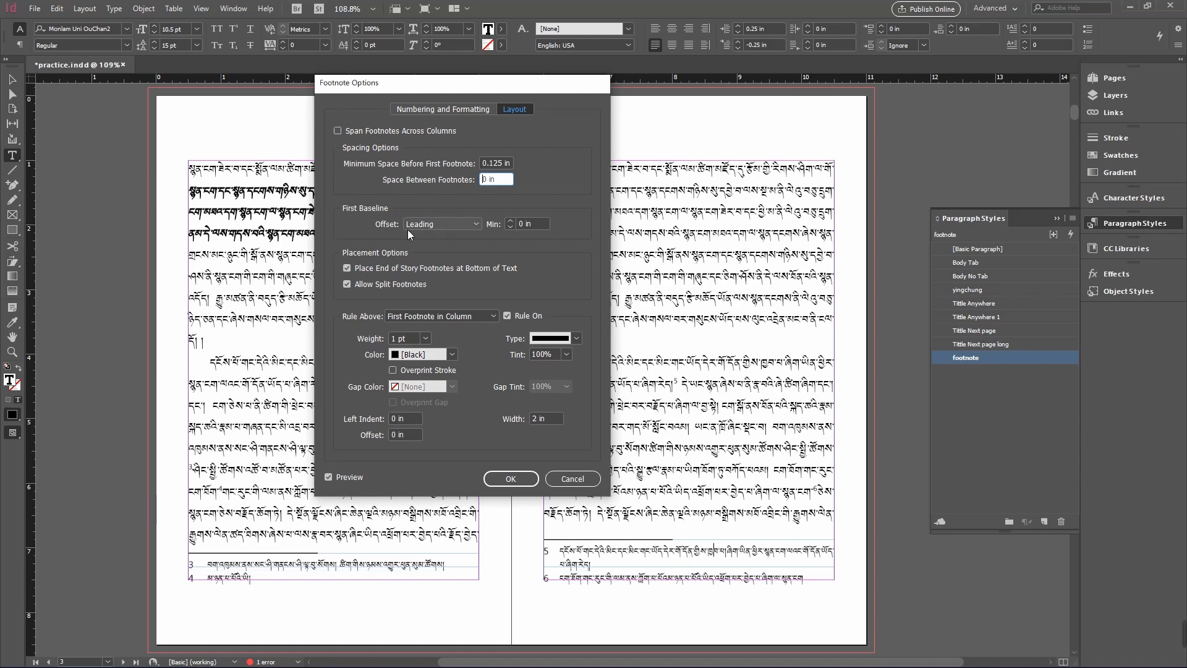
# - Try 0.3125 in for the first baseline minimum, then step it back down to 0 in
pyautogui.click(531, 224)
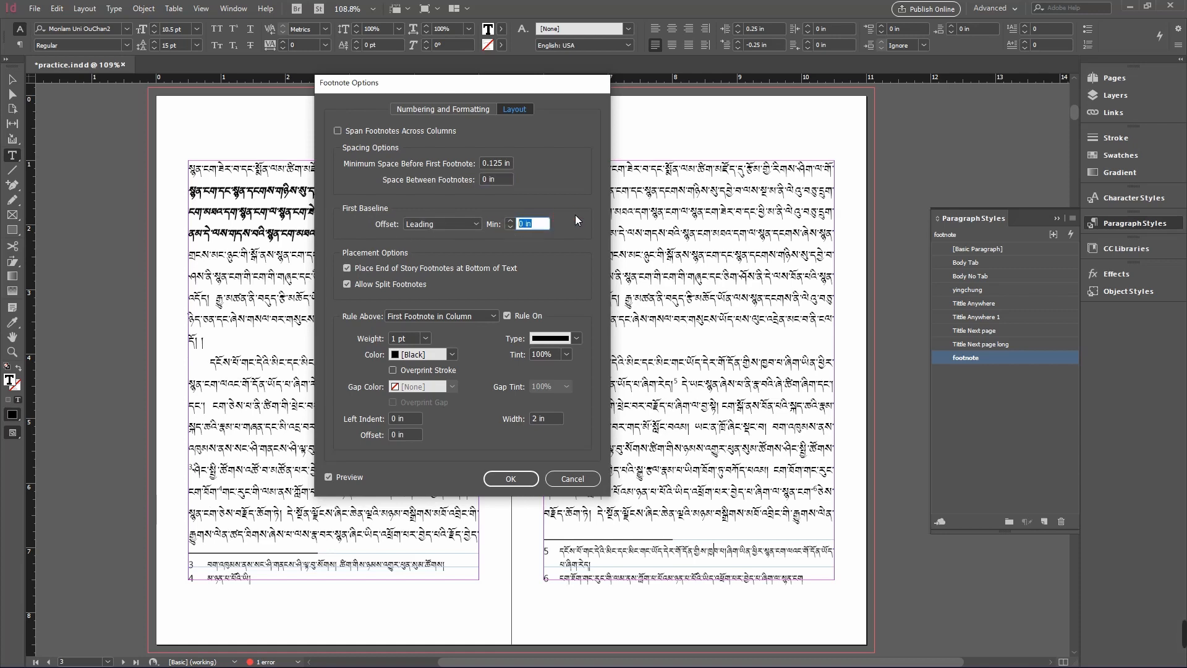
pyautogui.write('0.3125 in')
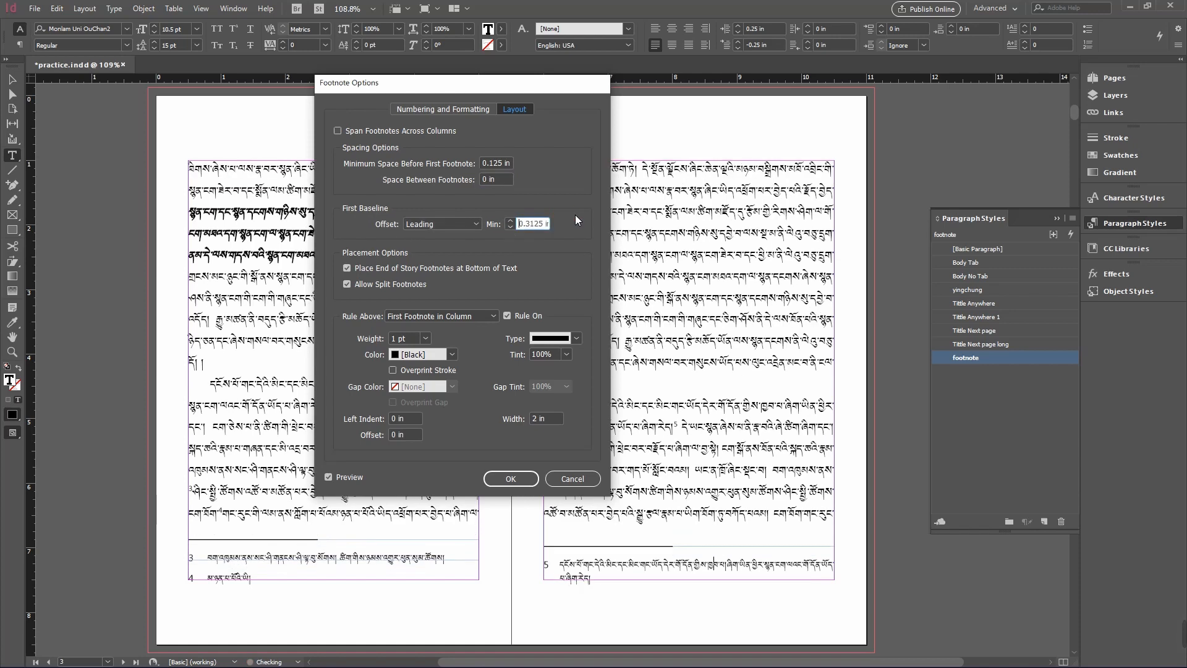
pyautogui.press('Down')
pyautogui.press('Down')
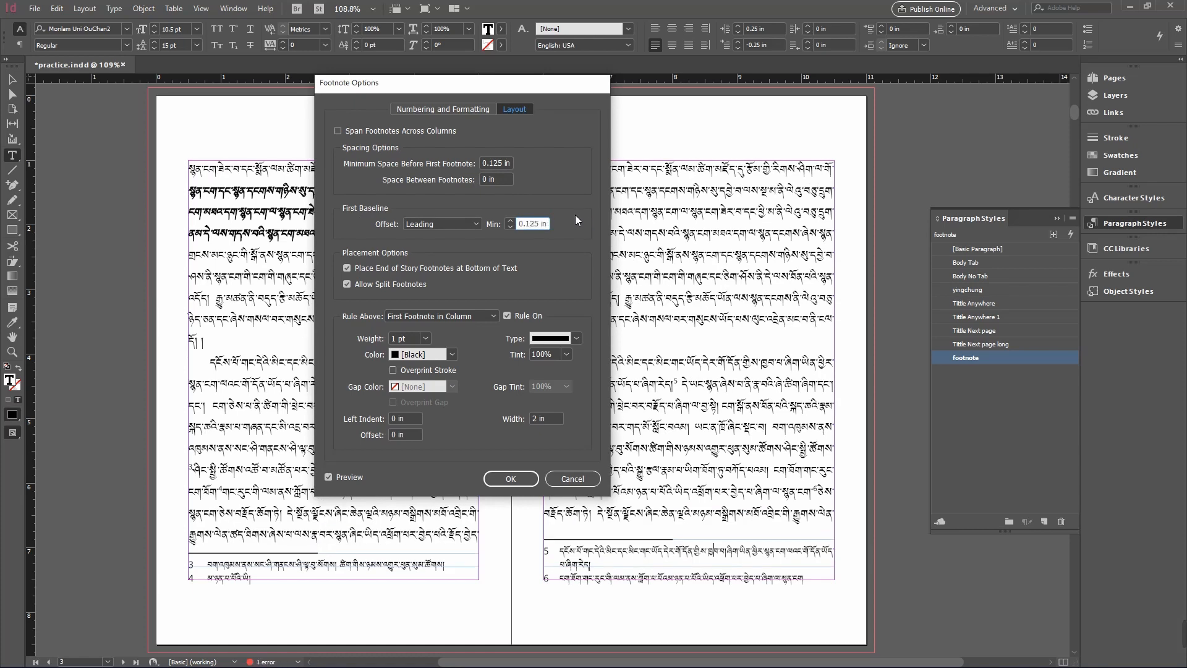
pyautogui.press('Down')
pyautogui.press('Down')
# - Turn off placing end-of-story footnotes at the bottom of text and turn off allowing split footnotes
pyautogui.click(353, 270)
pyautogui.moveTo(458, 93); pyautogui.dragTo(267, 84)
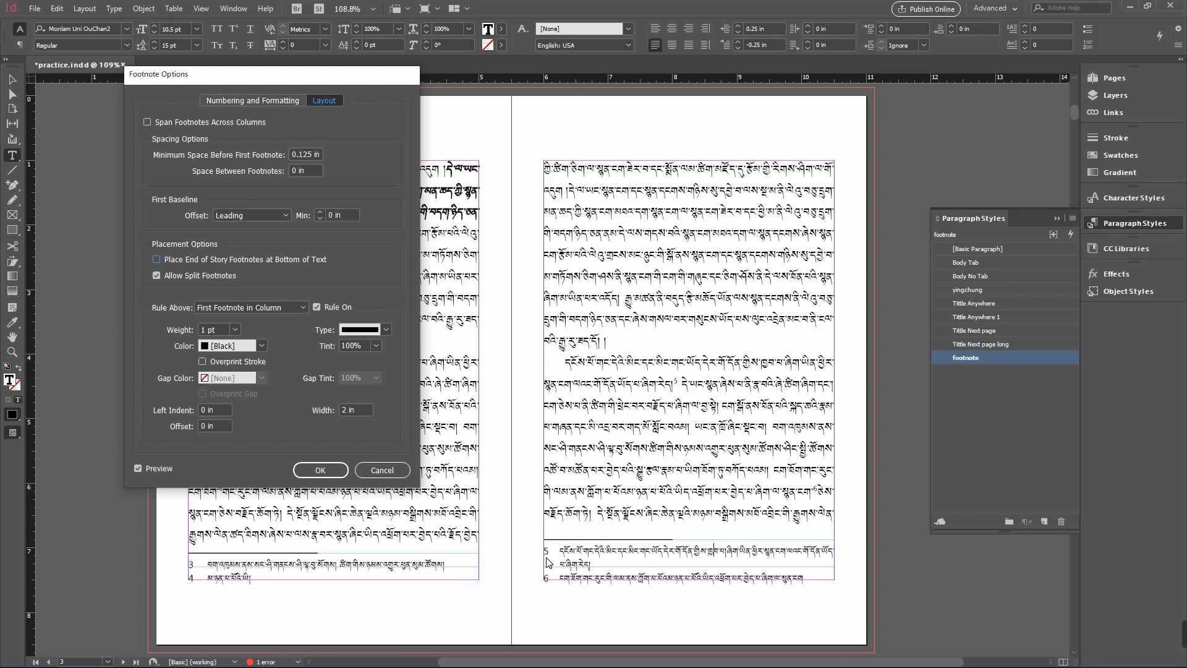
pyautogui.click(157, 276)
pyautogui.moveTo(312, 100); pyautogui.dragTo(298, 58)
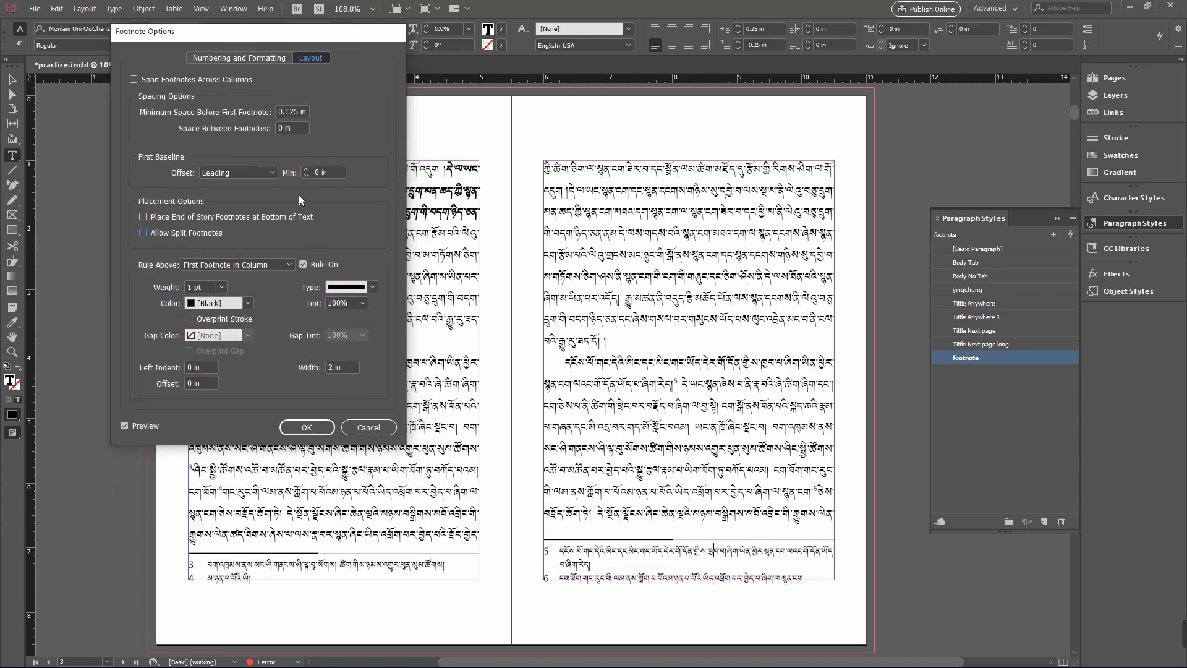
# - Try a 4 pt footnote rule weight, then set the rule weight to 0.75 pt
pyautogui.click(290, 266)
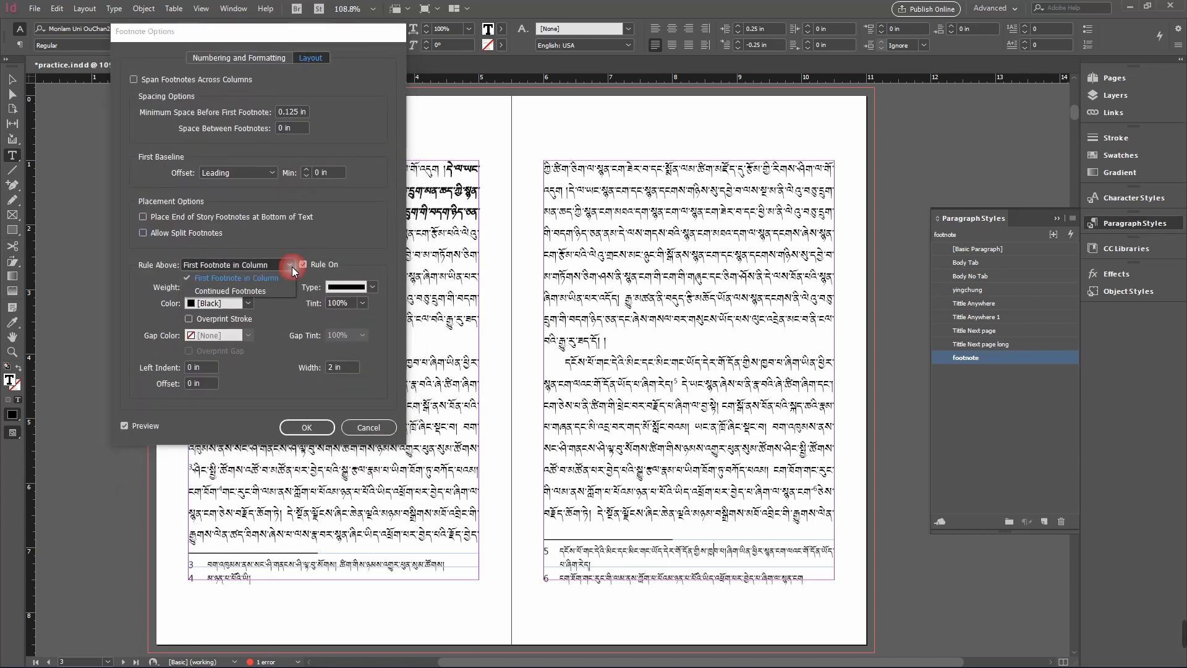
pyautogui.click(290, 265)
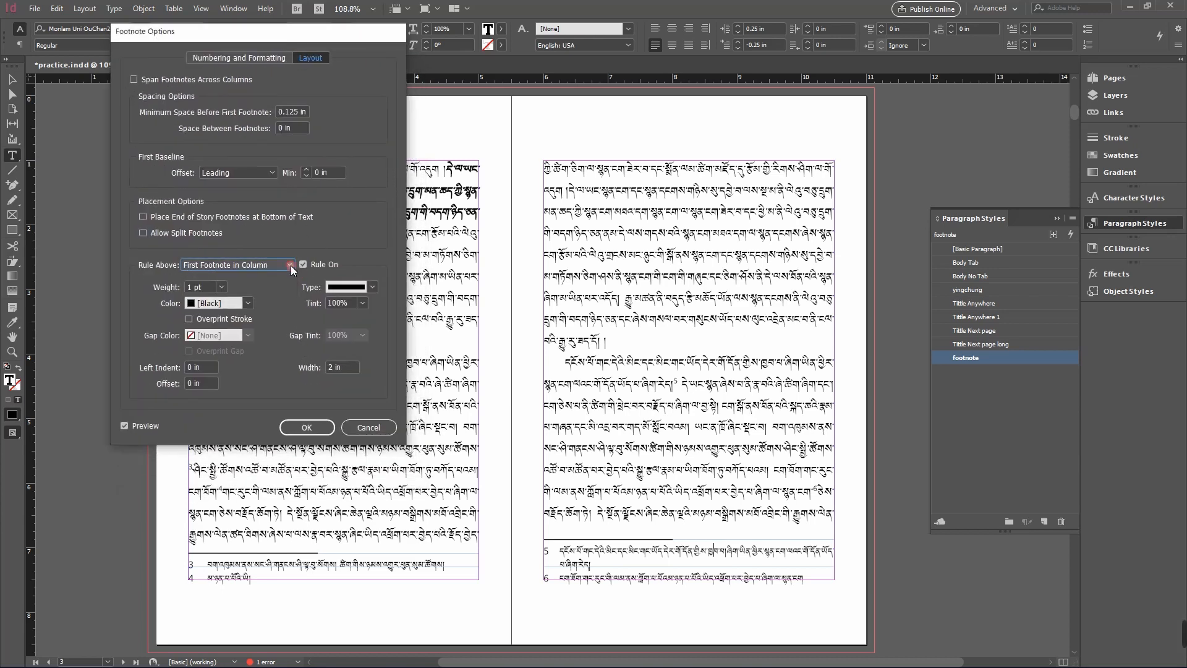
pyautogui.click(222, 290)
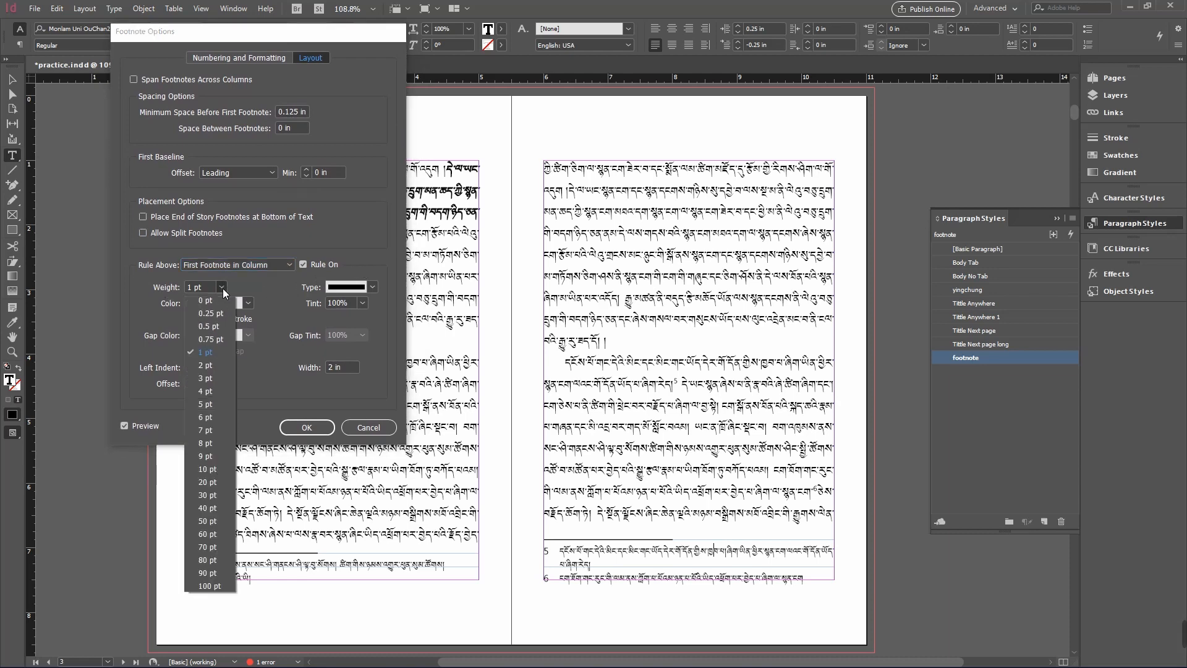
pyautogui.click(239, 391)
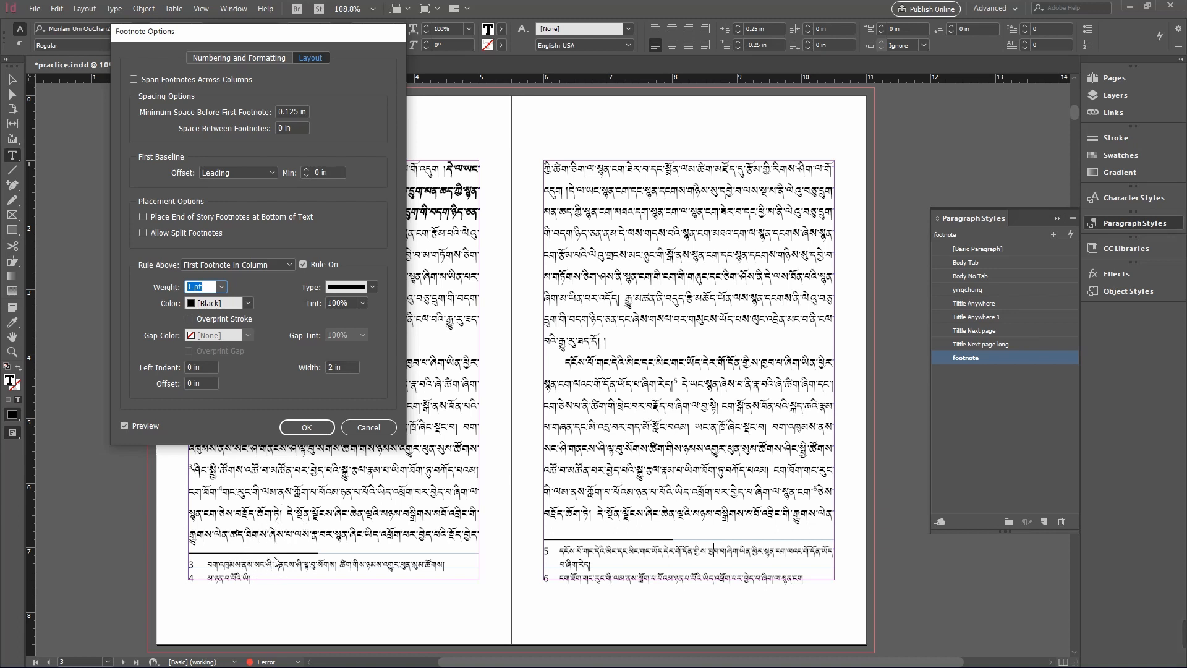
pyautogui.click(221, 286)
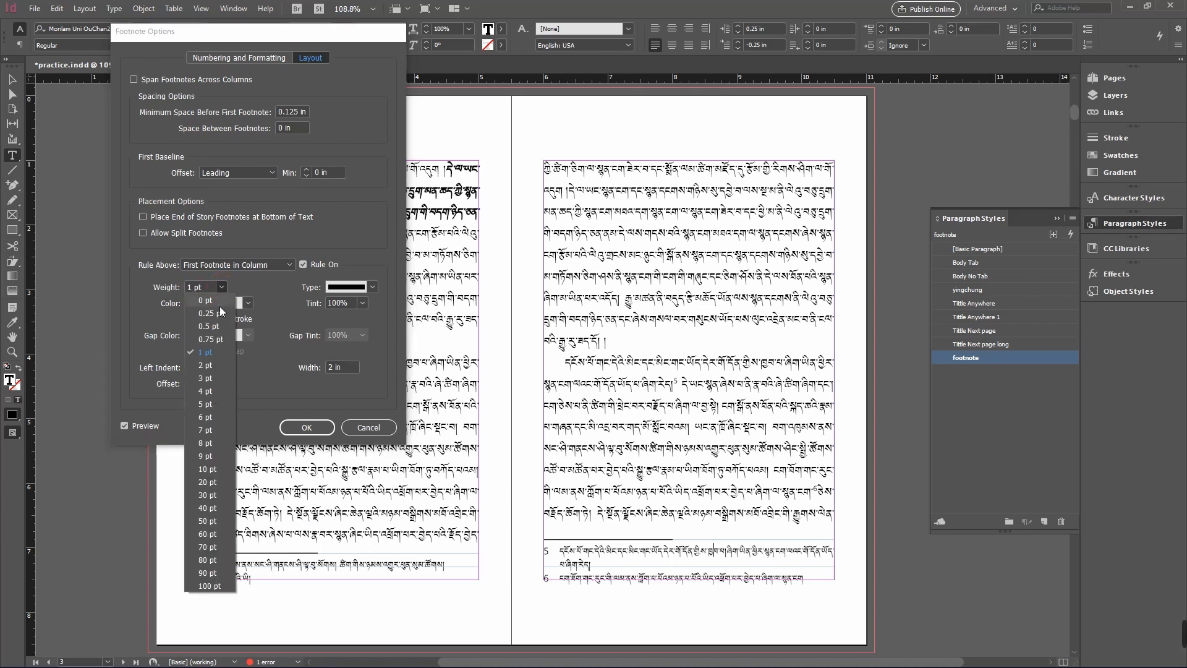
pyautogui.click(206, 391)
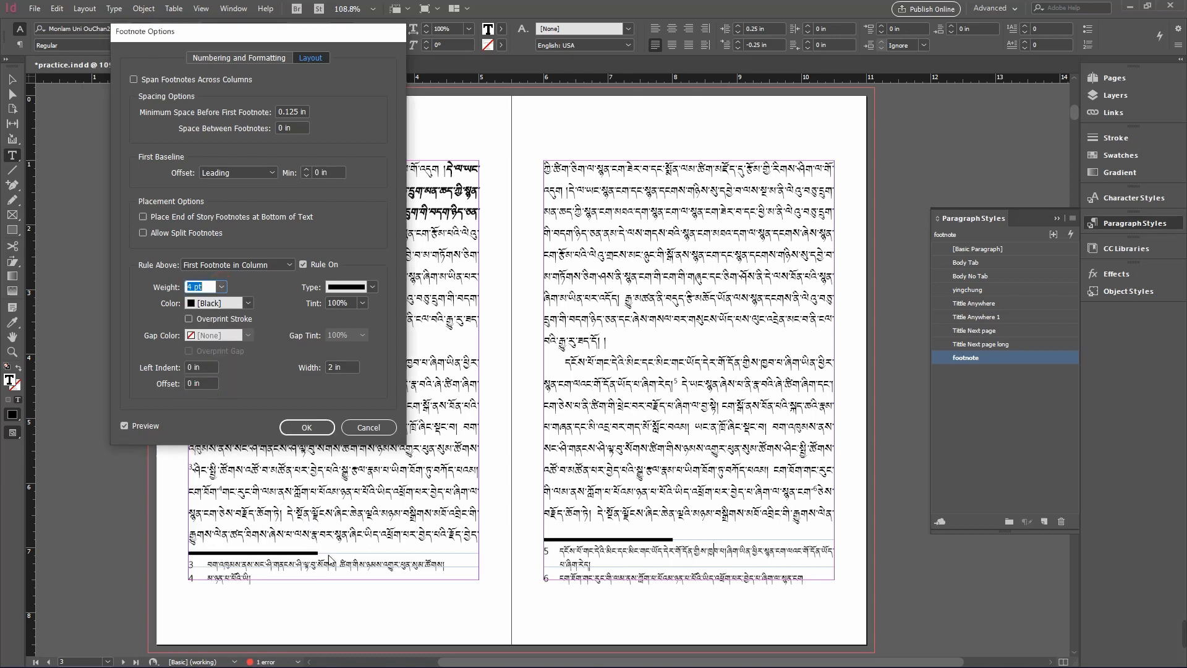
pyautogui.click(222, 288)
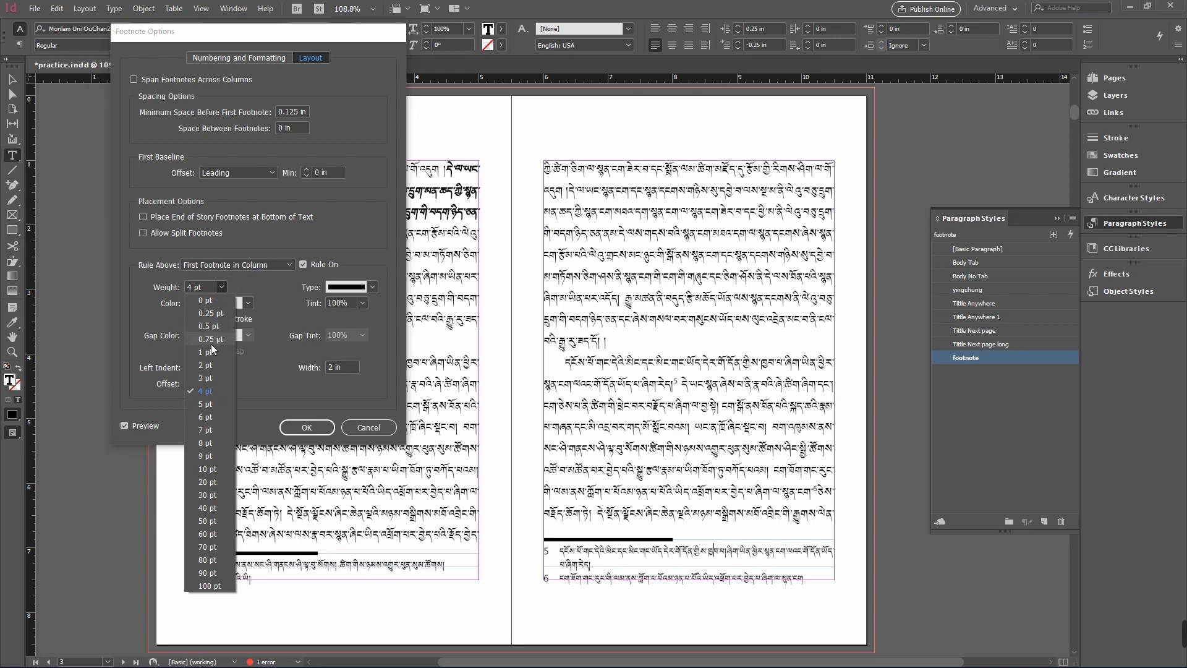
pyautogui.click(213, 340)
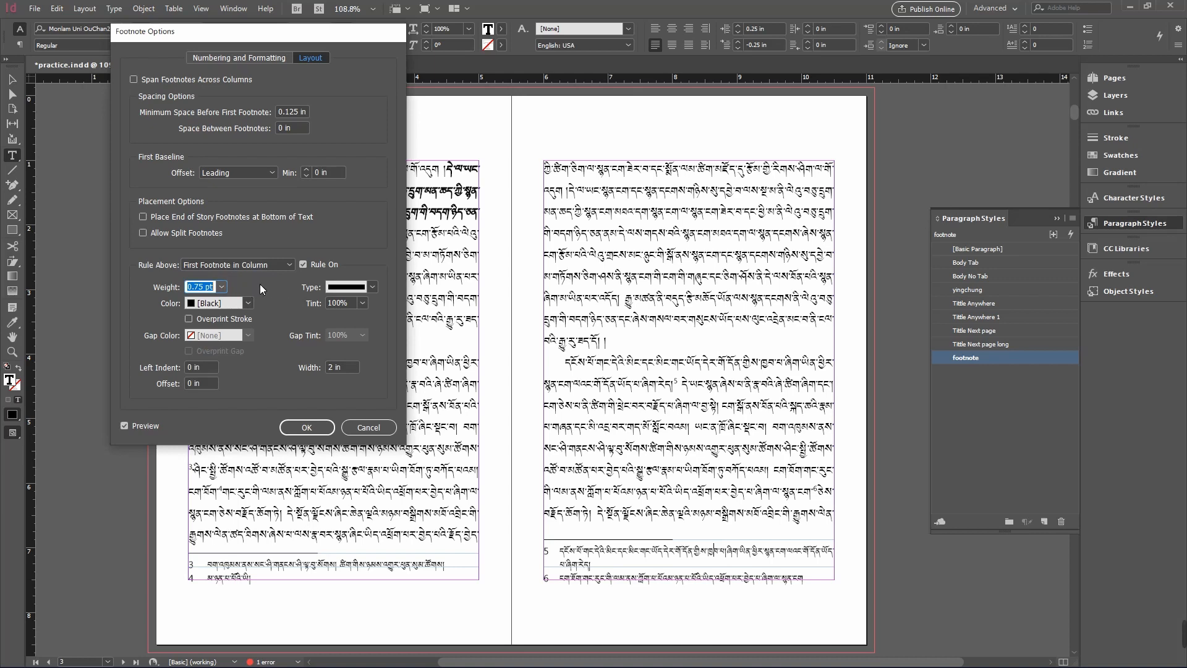
# - Try a magenta colour for the footnote rule, then set the rule colour back to Black
pyautogui.click(246, 304)
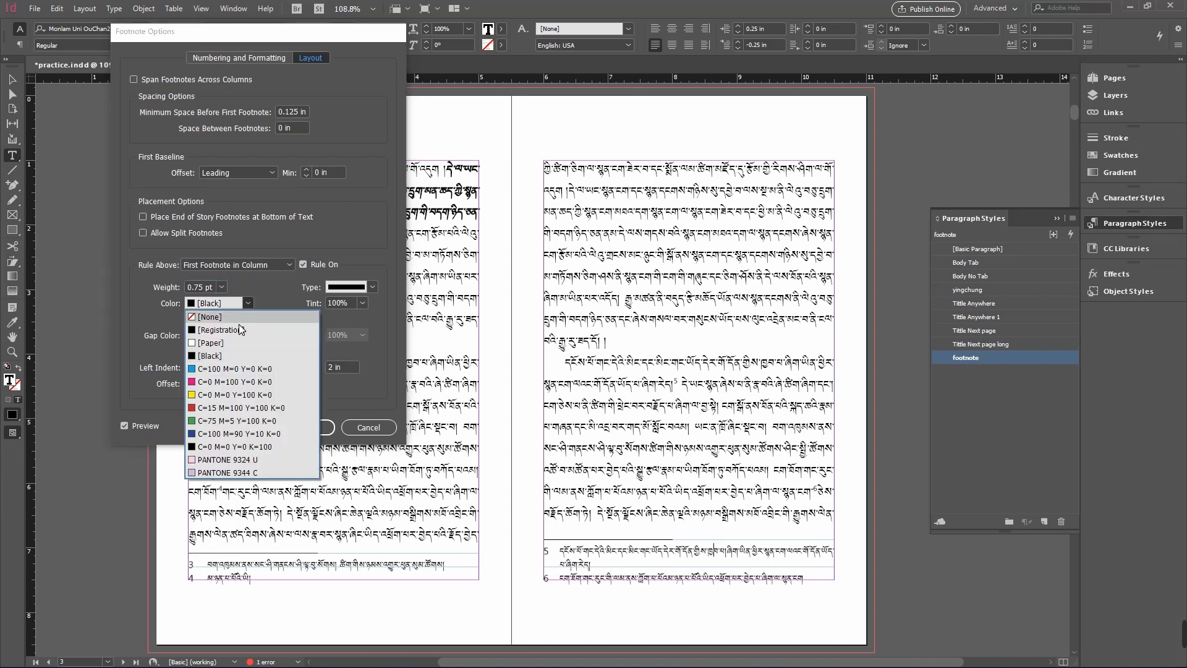
pyautogui.click(281, 384)
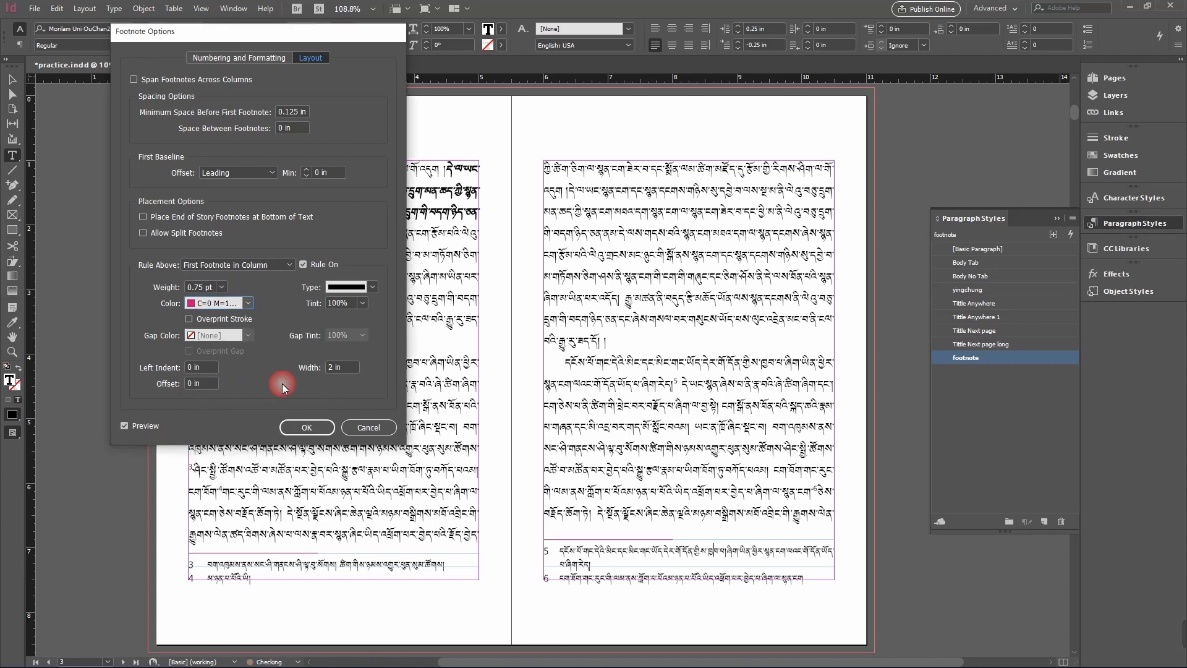
pyautogui.click(248, 303)
pyautogui.click(238, 357)
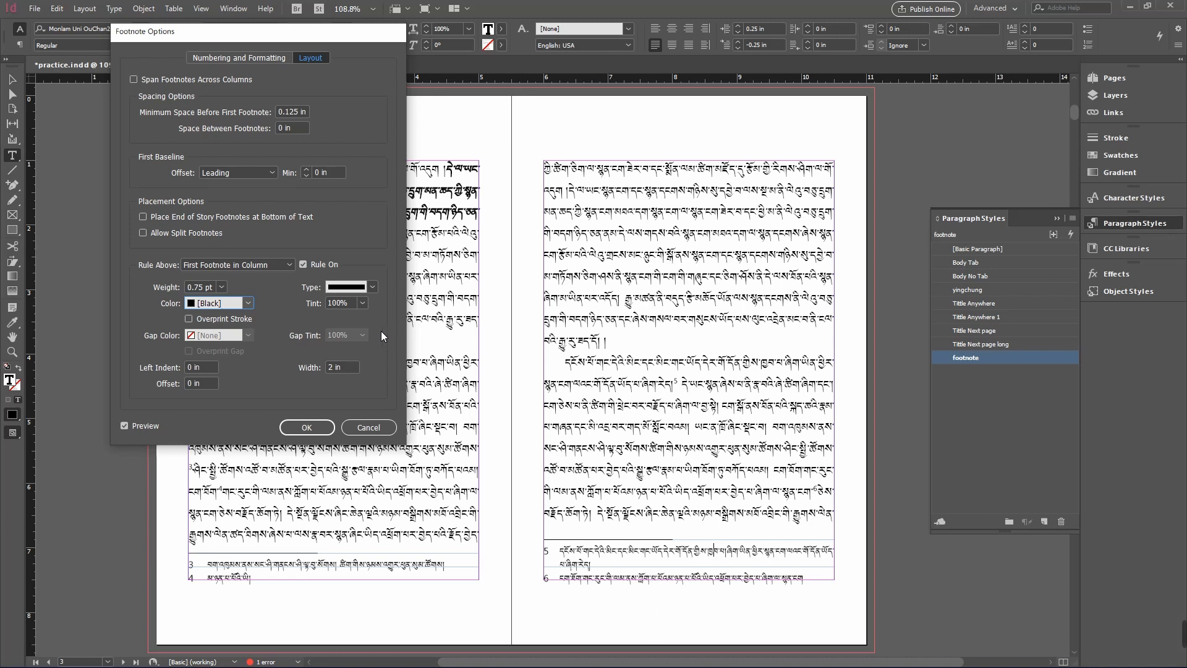
# - Try double-line rule types and a 5 pt weight, then restore a Solid 0.75 pt footnote rule
pyautogui.click(372, 286)
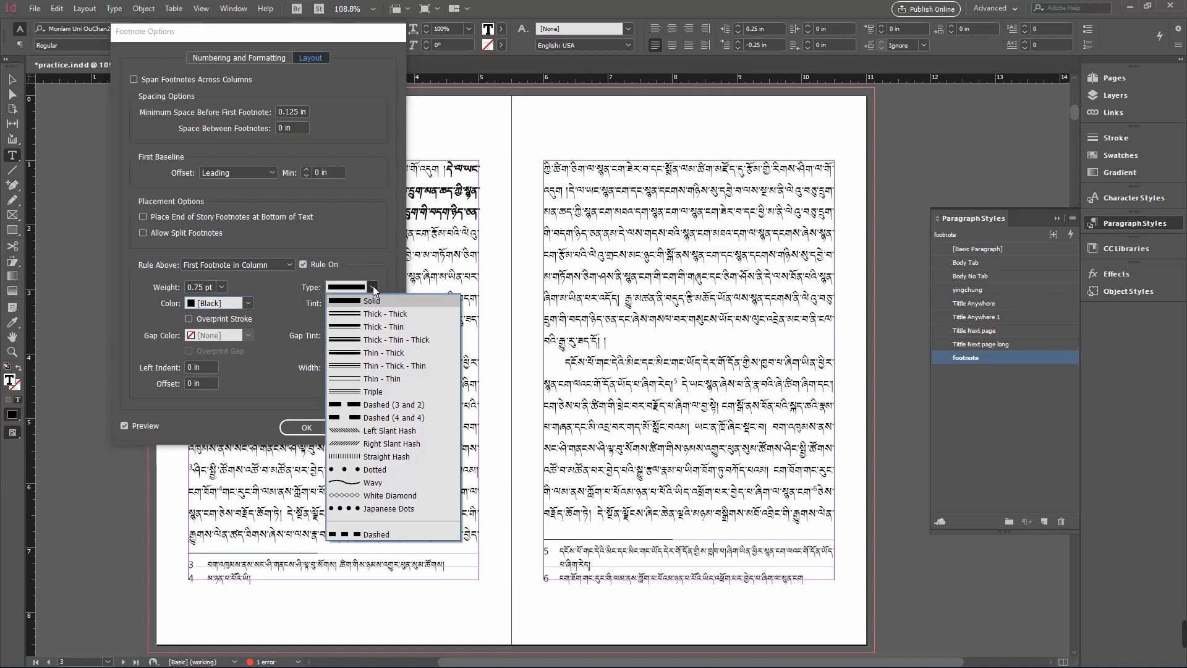
pyautogui.click(370, 302)
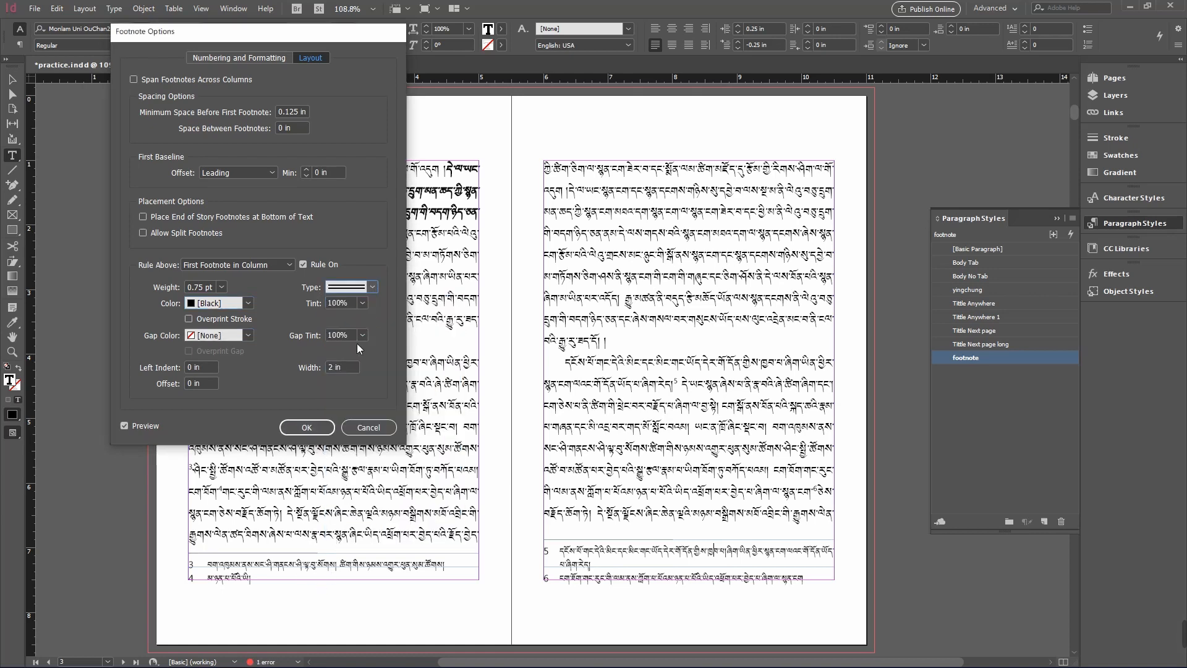
pyautogui.click(372, 288)
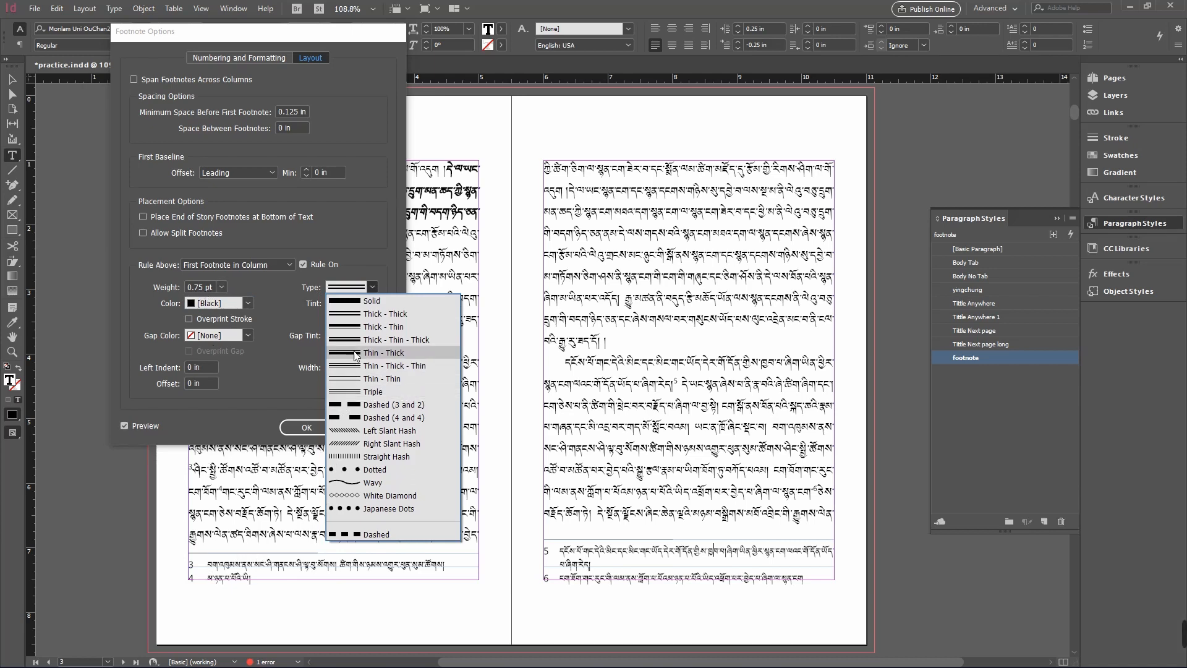
pyautogui.click(222, 287)
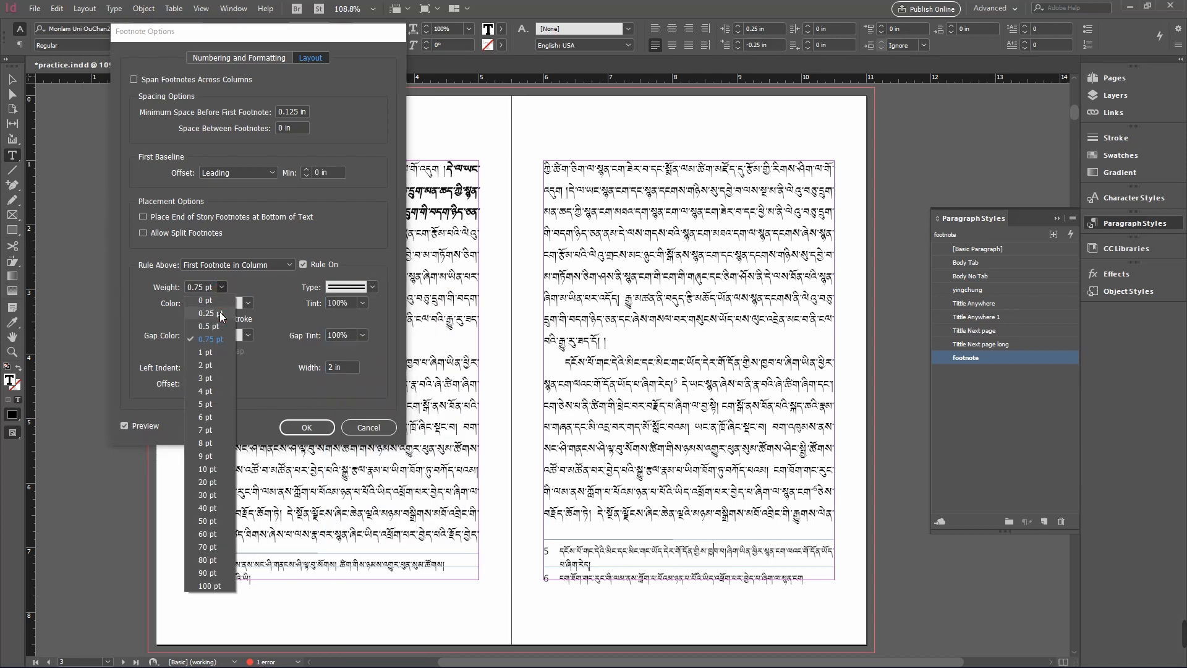
pyautogui.click(205, 404)
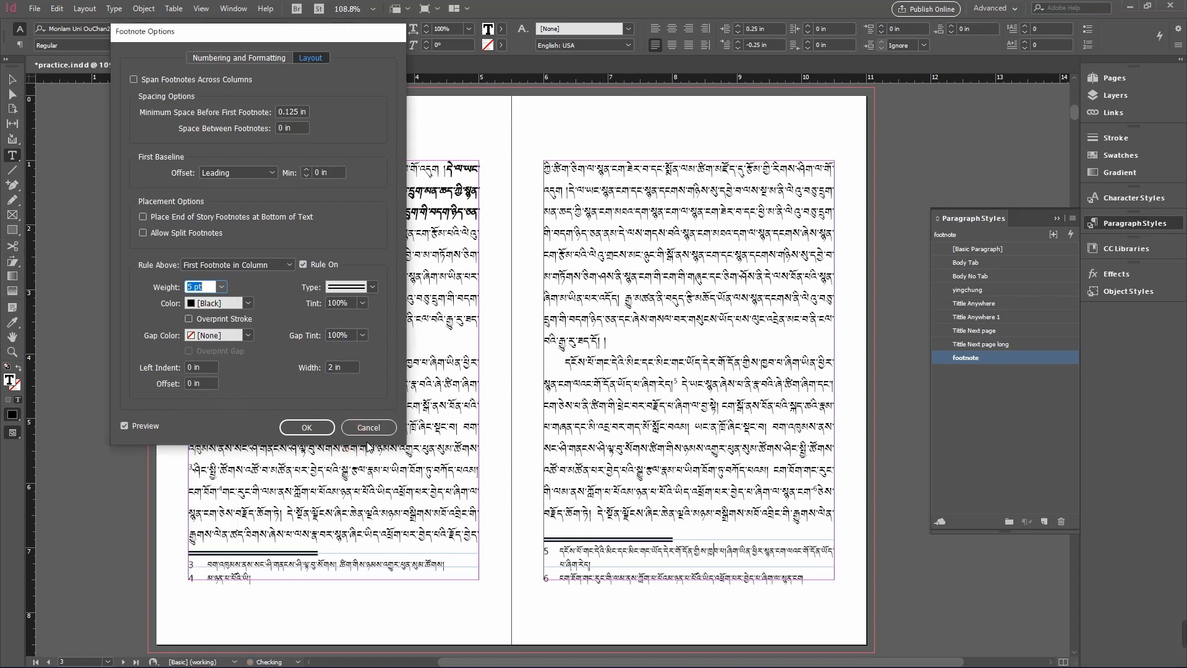
pyautogui.click(372, 285)
pyautogui.click(363, 357)
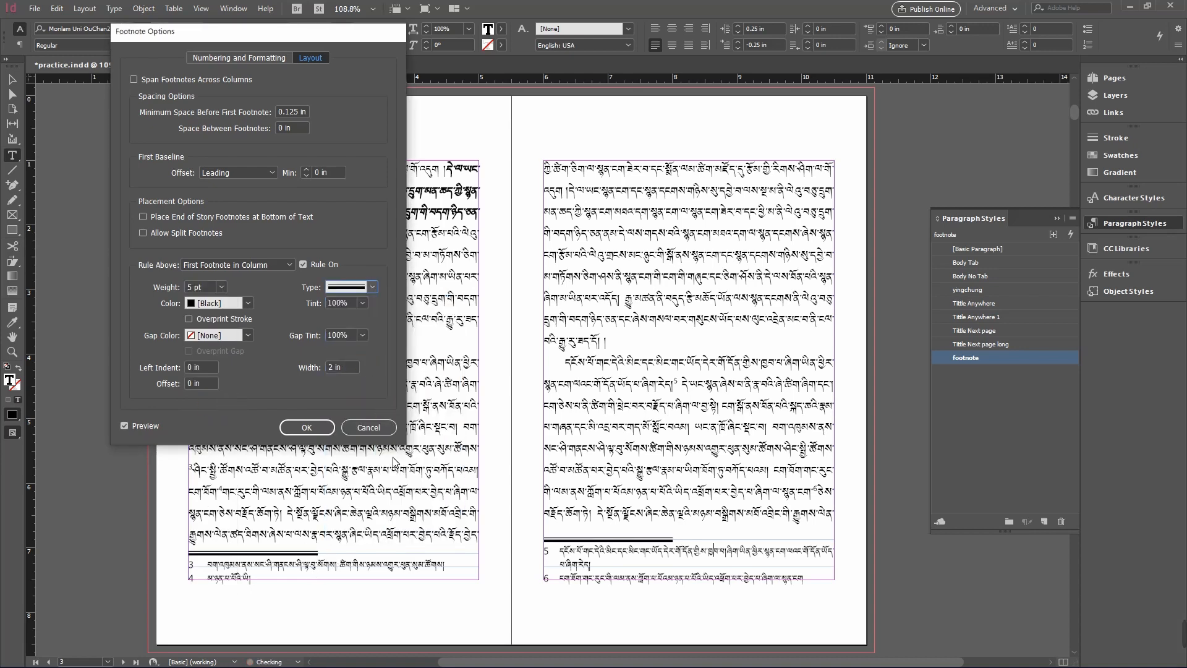
pyautogui.click(373, 287)
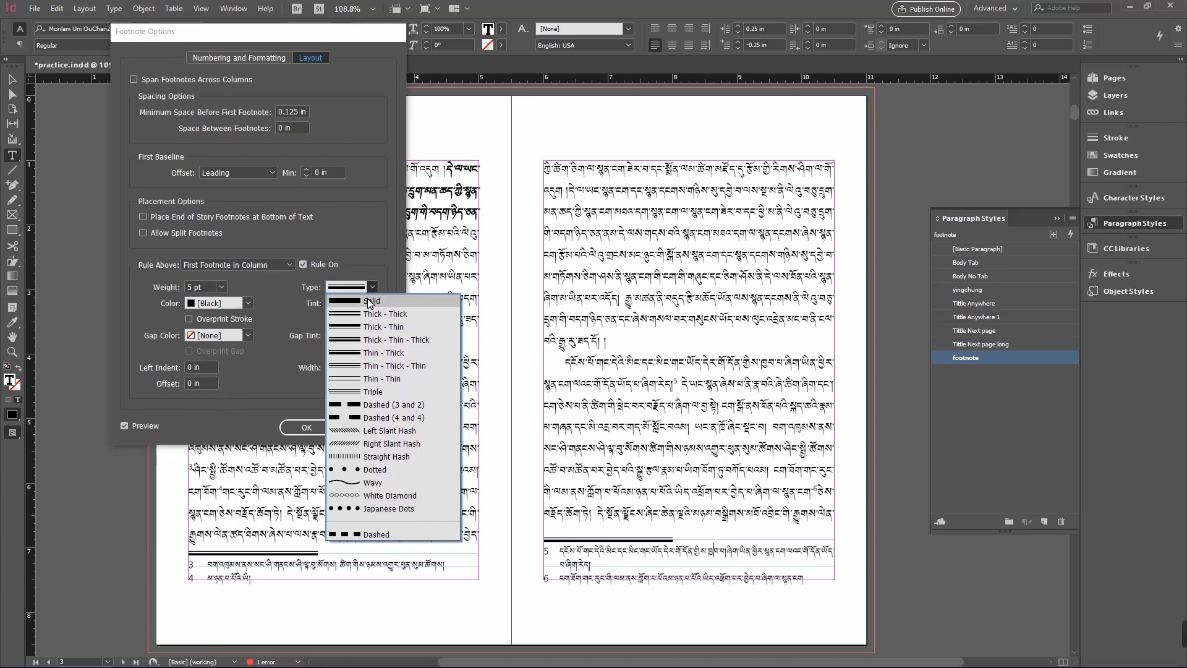
pyautogui.click(369, 302)
pyautogui.click(219, 288)
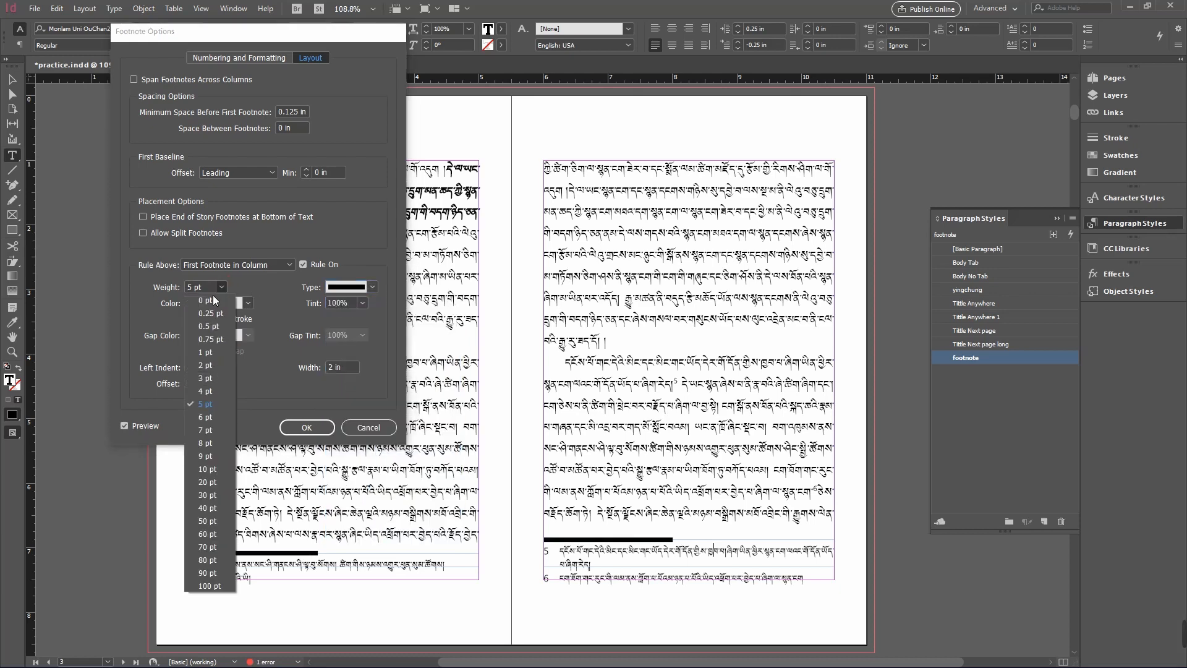
pyautogui.click(205, 339)
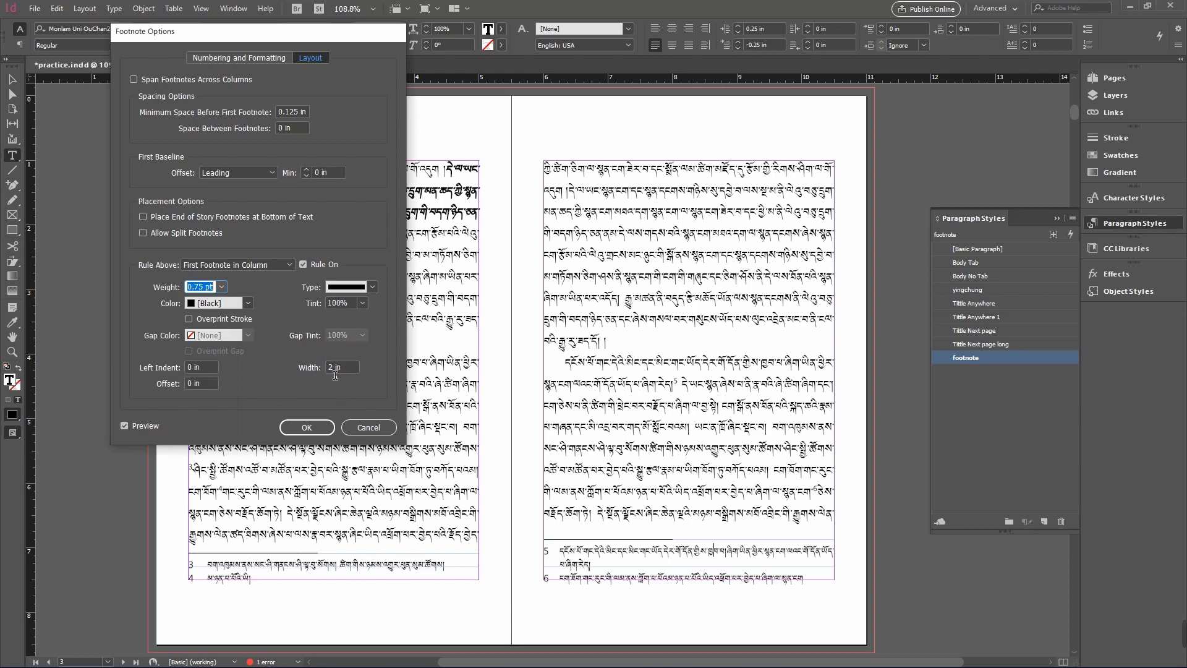
# - Try a 4 in footnote rule width, then set the width back to 2 in
pyautogui.click(316, 369)
pyautogui.write('4')
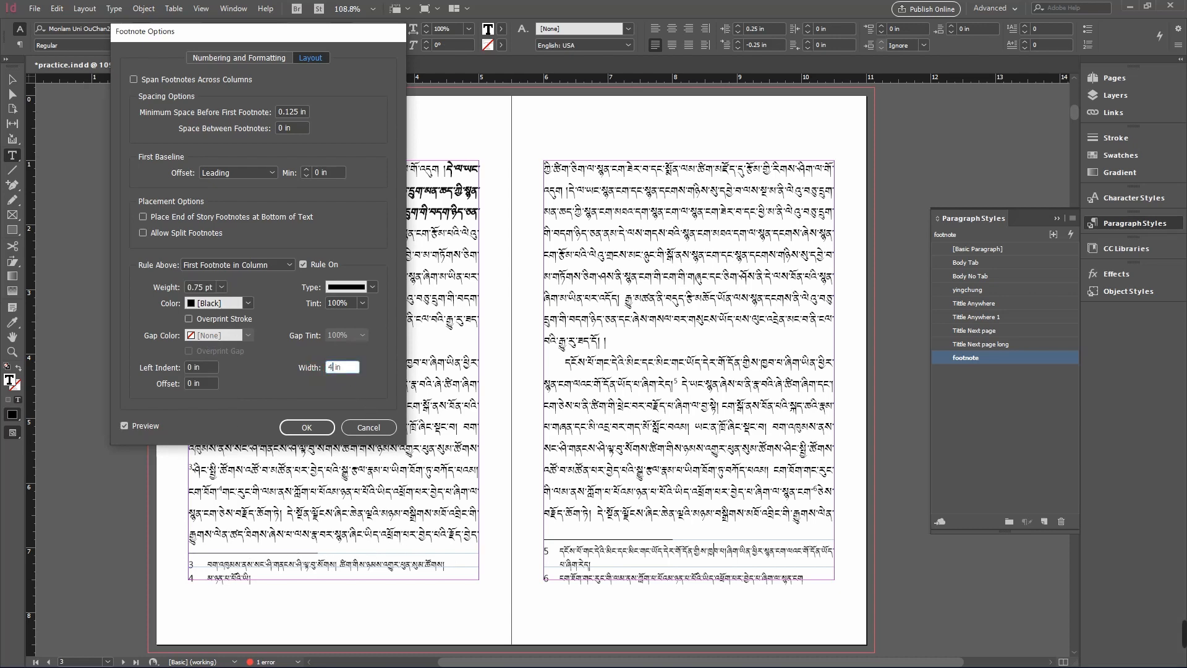
pyautogui.click(124, 425)
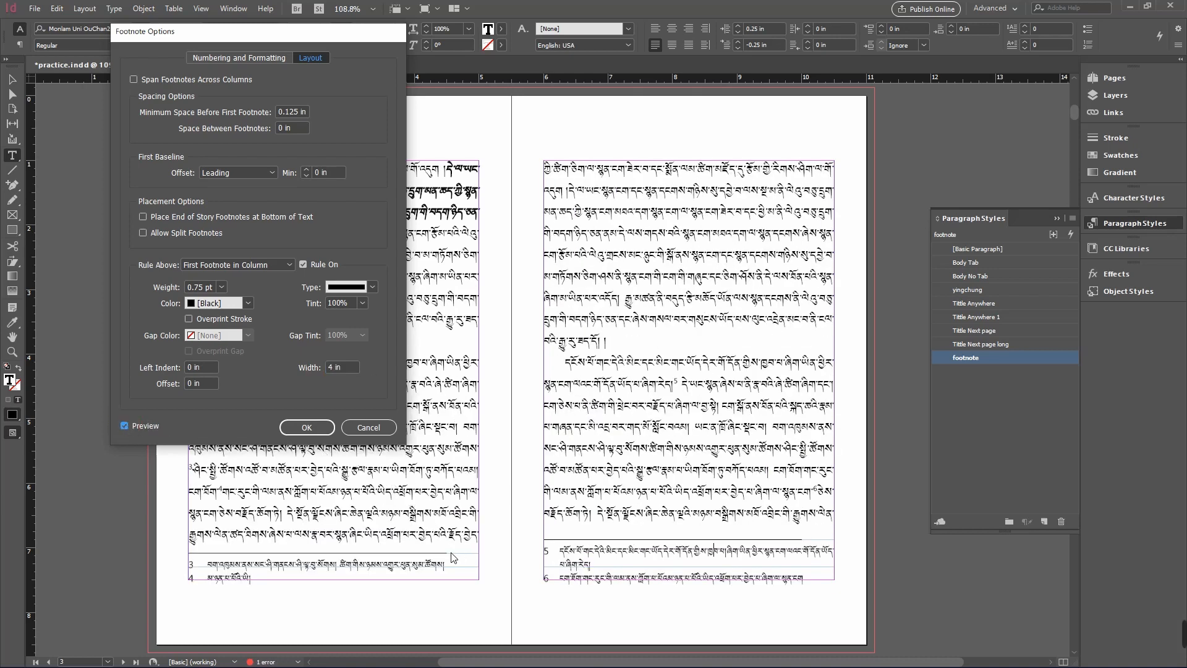
pyautogui.click(337, 371)
pyautogui.click(124, 424)
pyautogui.click(123, 425)
pyautogui.moveTo(340, 371); pyautogui.dragTo(311, 369)
pyautogui.write('2')
# - Try stepping the footnote rule's left indent up, then back down to 0 in
pyautogui.click(199, 383)
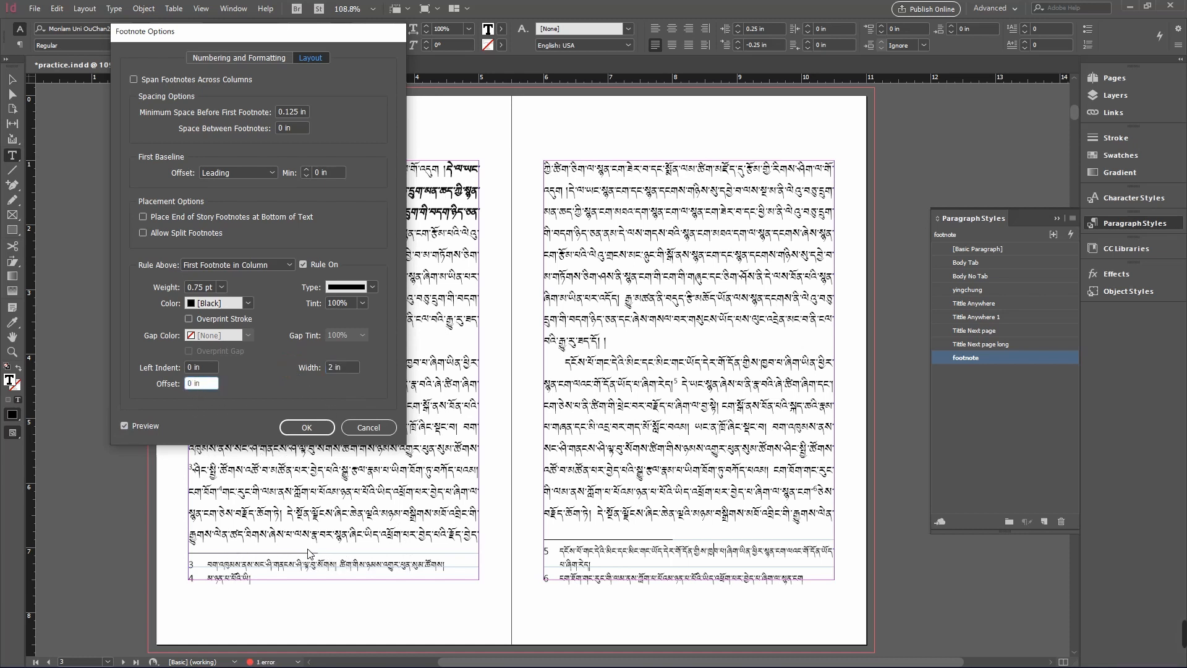
pyautogui.click(167, 370)
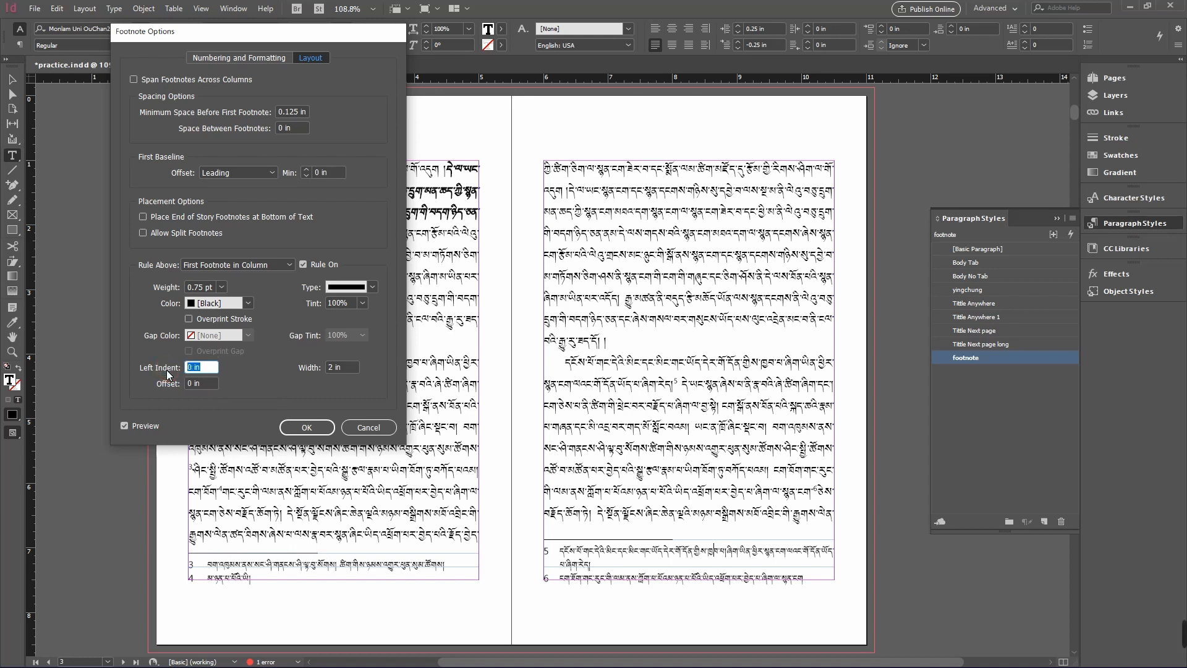
pyautogui.press('Up')
pyautogui.press('Up')
pyautogui.press('Up')
pyautogui.press('Up')
pyautogui.press('Up')
pyautogui.press('Up')
pyautogui.press('Up')
pyautogui.press('Up')
pyautogui.press('Up')
pyautogui.press('Up')
pyautogui.press('Up')
pyautogui.press('Up')
pyautogui.press('Up')
pyautogui.press('Up')
pyautogui.press('Up')
pyautogui.press('Up')
pyautogui.press('Up')
pyautogui.press('Down')
# - Try 0.25 in and 0.0625 in for the footnote rule offset, ending at 0 in
pyautogui.click(214, 384)
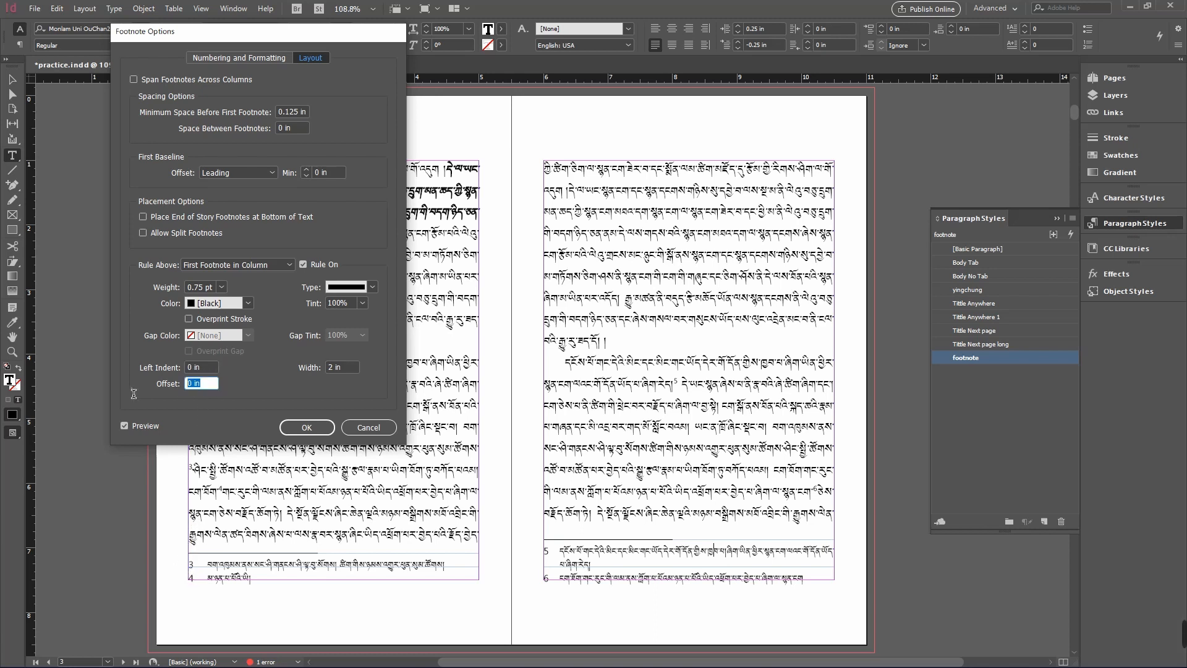
pyautogui.press('Up')
pyautogui.press('Up')
pyautogui.press('Up')
pyautogui.press('Up')
pyautogui.press('Up')
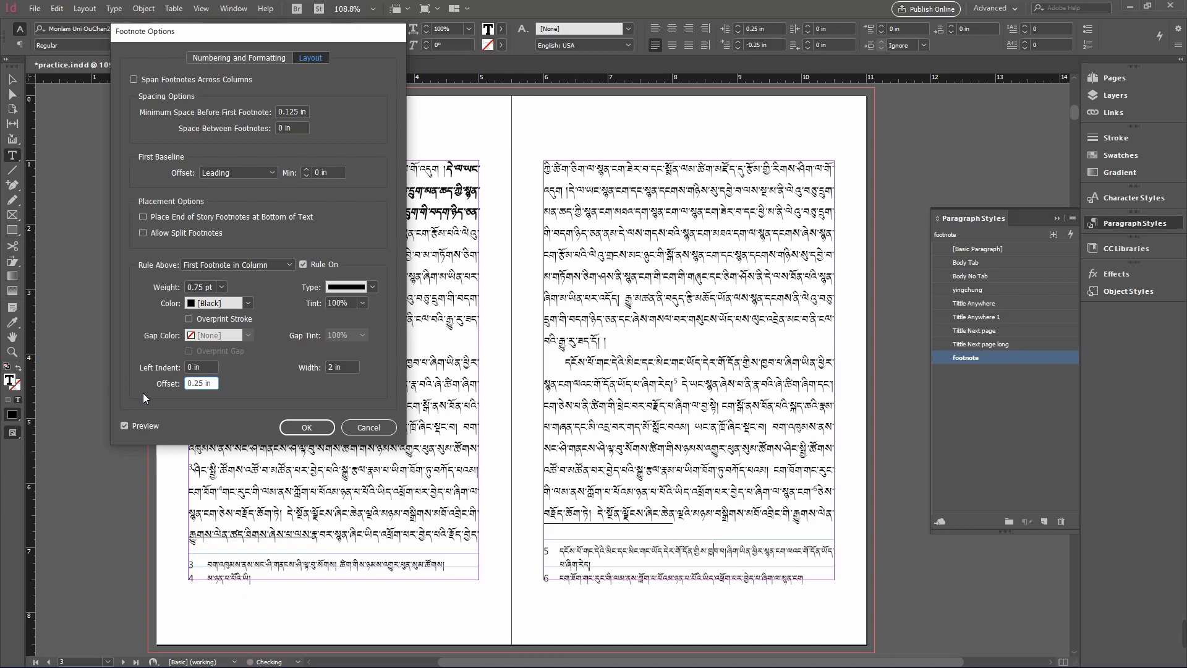
pyautogui.press('Down')
pyautogui.press('Down')
pyautogui.press('Down')
pyautogui.press('Down')
pyautogui.press('Down')
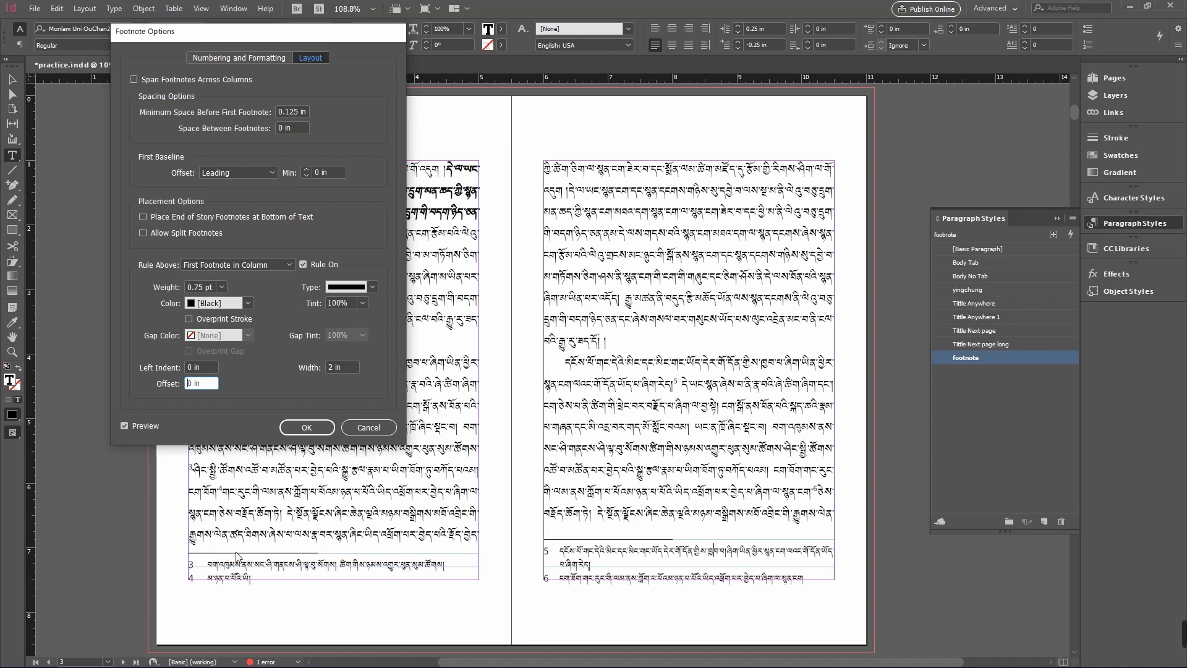
pyautogui.press('Up')
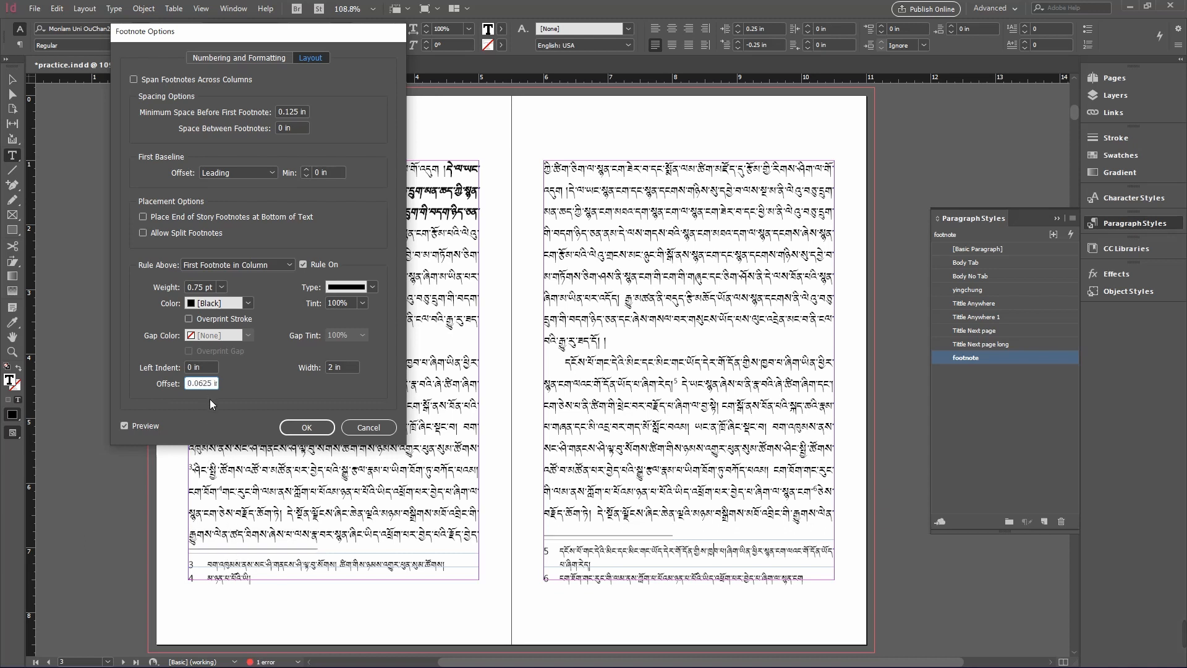
pyautogui.press('Down')
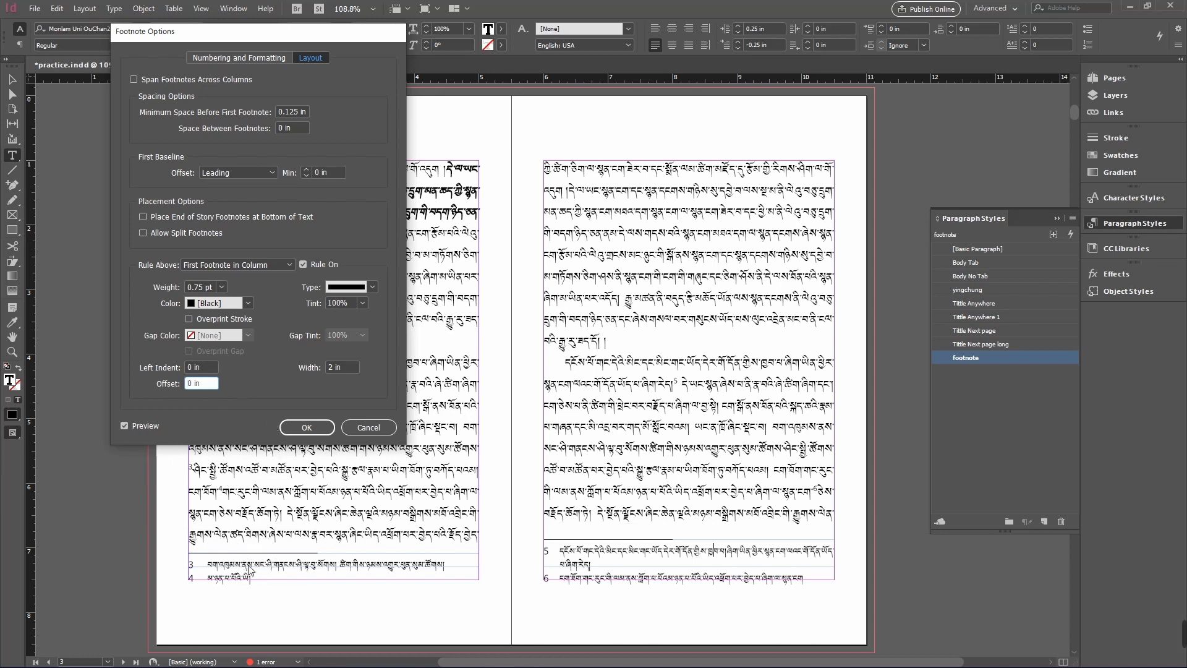
pyautogui.moveTo(248, 45); pyautogui.dragTo(714, 117)
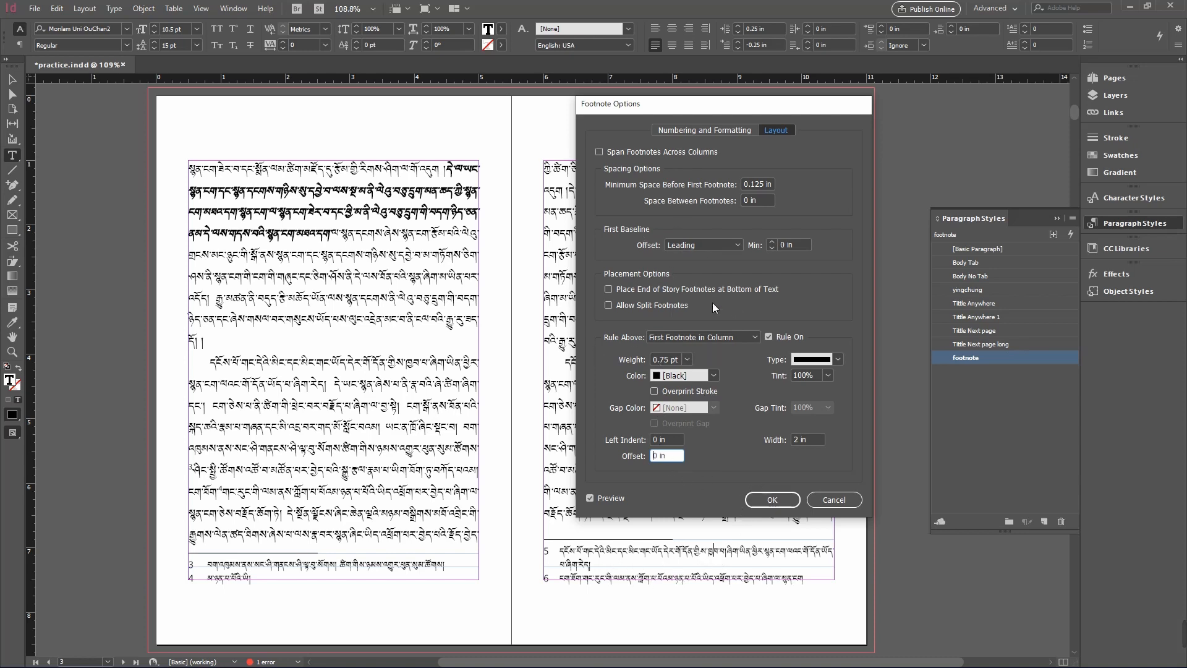
# - Apply the footnote options and open the footnote paragraph style's basic character formats for editing
pyautogui.click(774, 500)
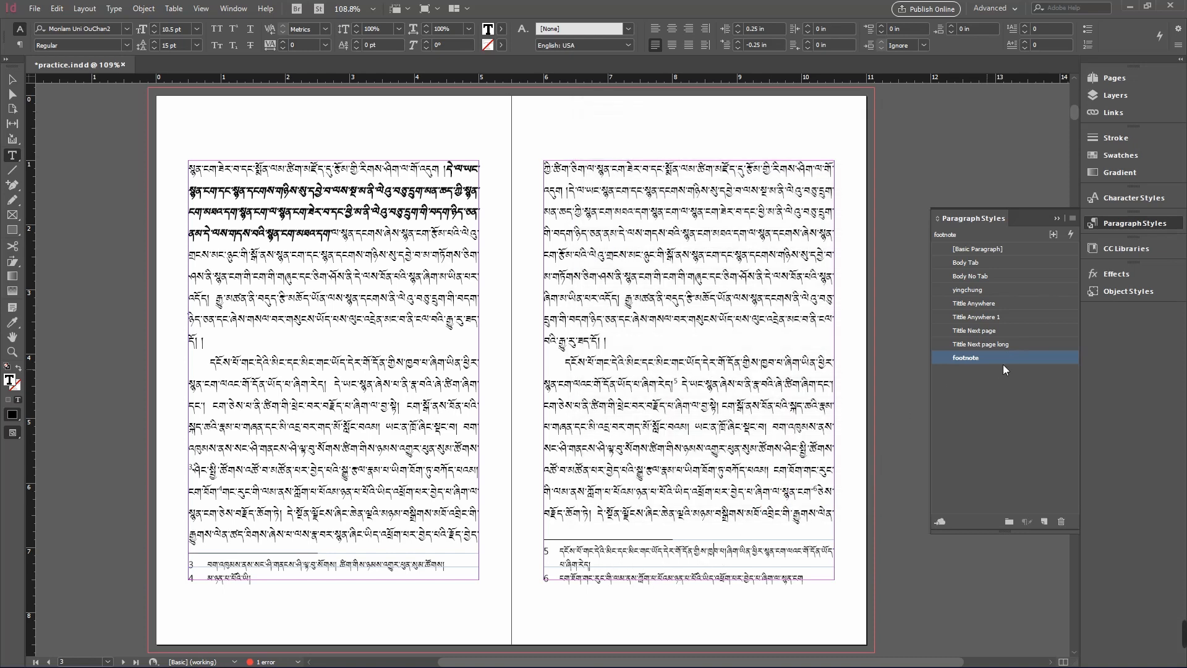
pyautogui.doubleClick(1035, 360)
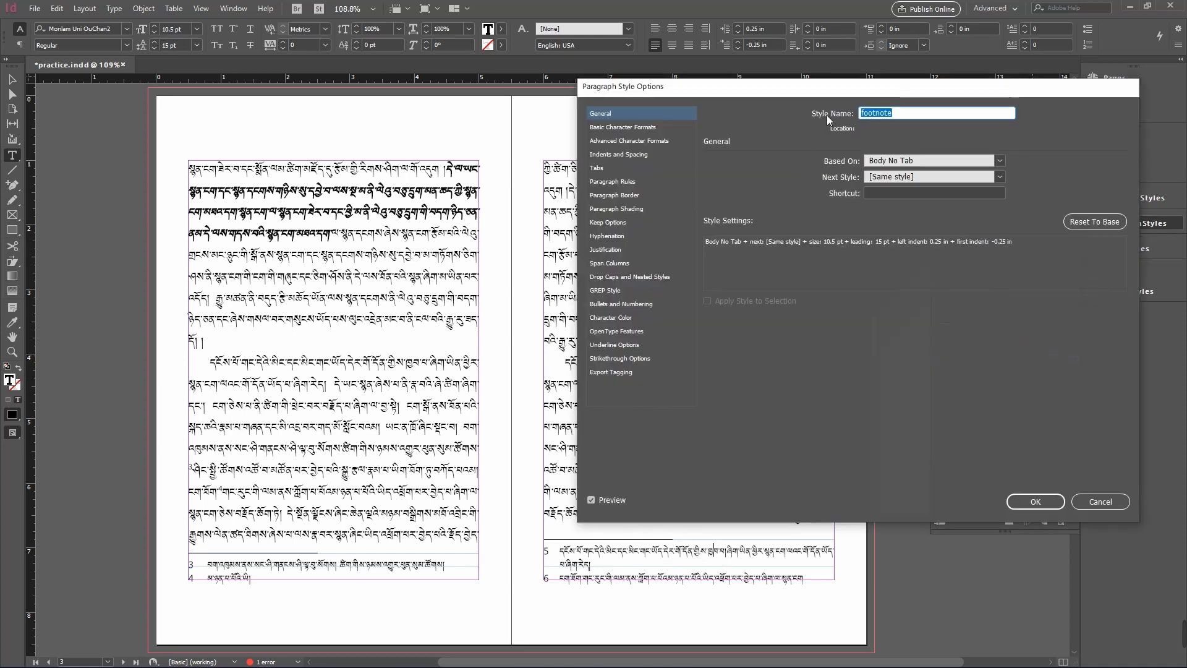
pyautogui.moveTo(841, 90); pyautogui.dragTo(654, 46)
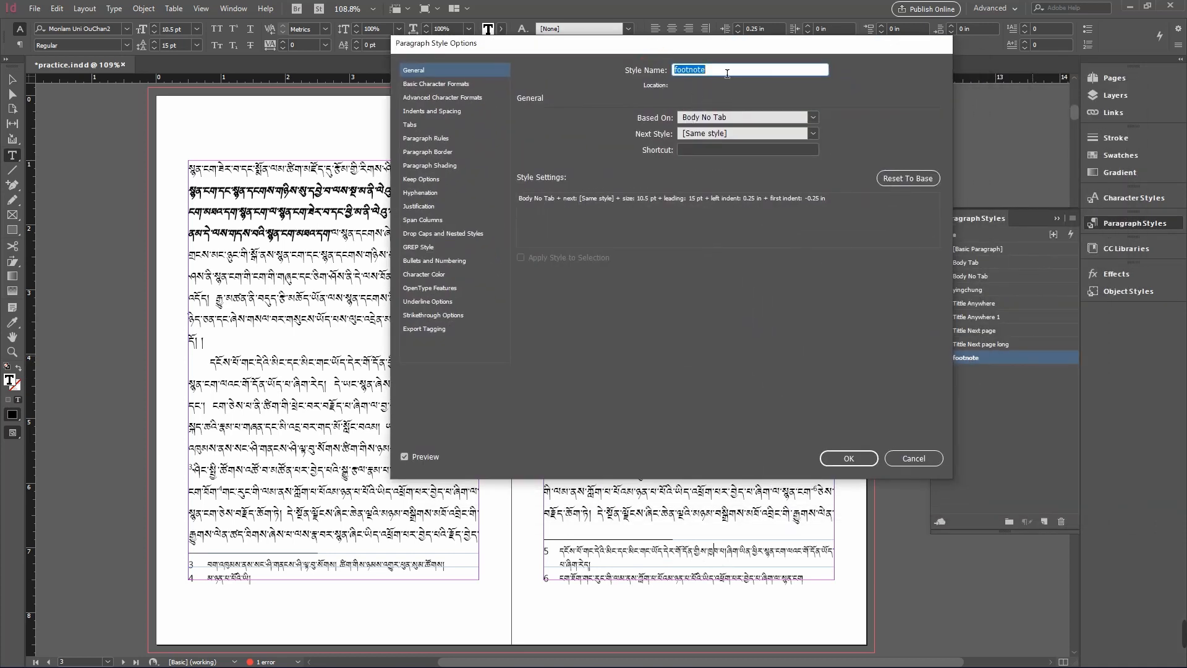
pyautogui.click(720, 79)
pyautogui.click(442, 84)
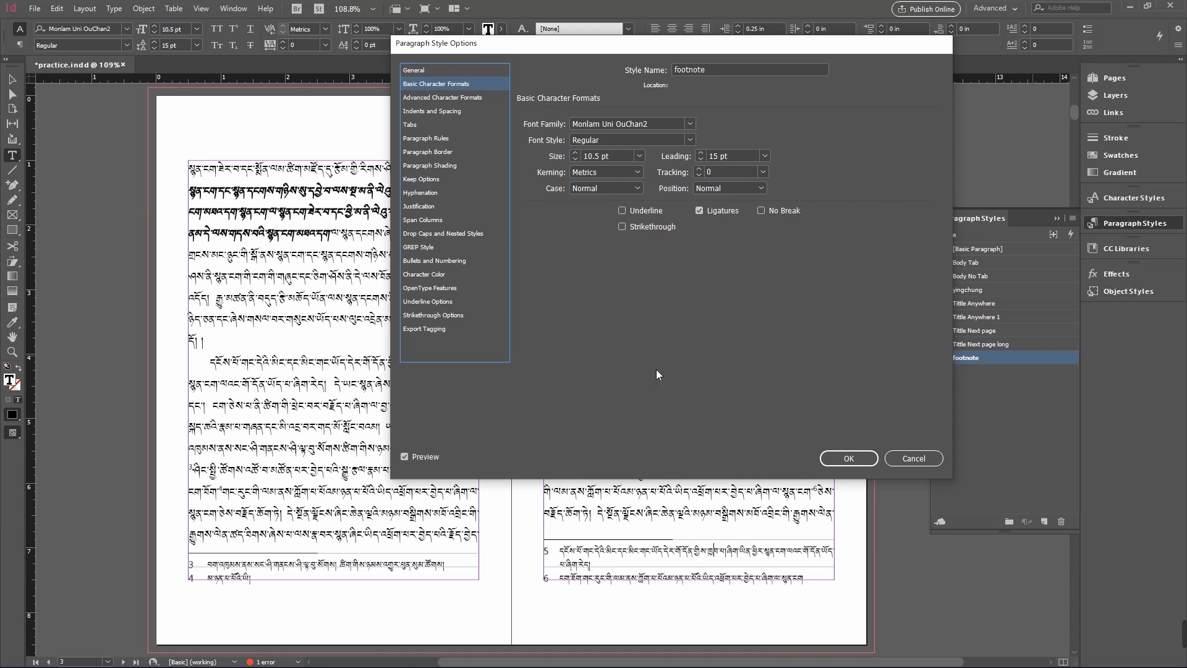
# - Try stepping the footnote style's leading up to 20 pt and back down, ending at 15 pt
pyautogui.click(701, 154)
pyautogui.click(701, 153)
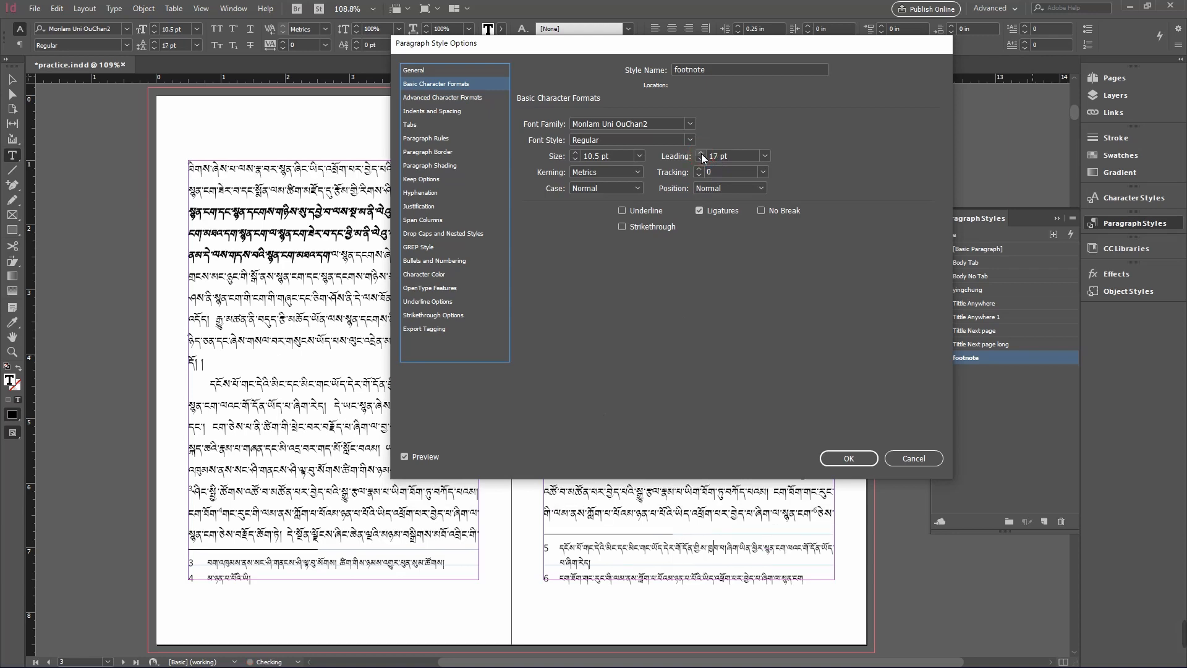
pyautogui.click(700, 154)
pyautogui.click(701, 154)
pyautogui.click(700, 153)
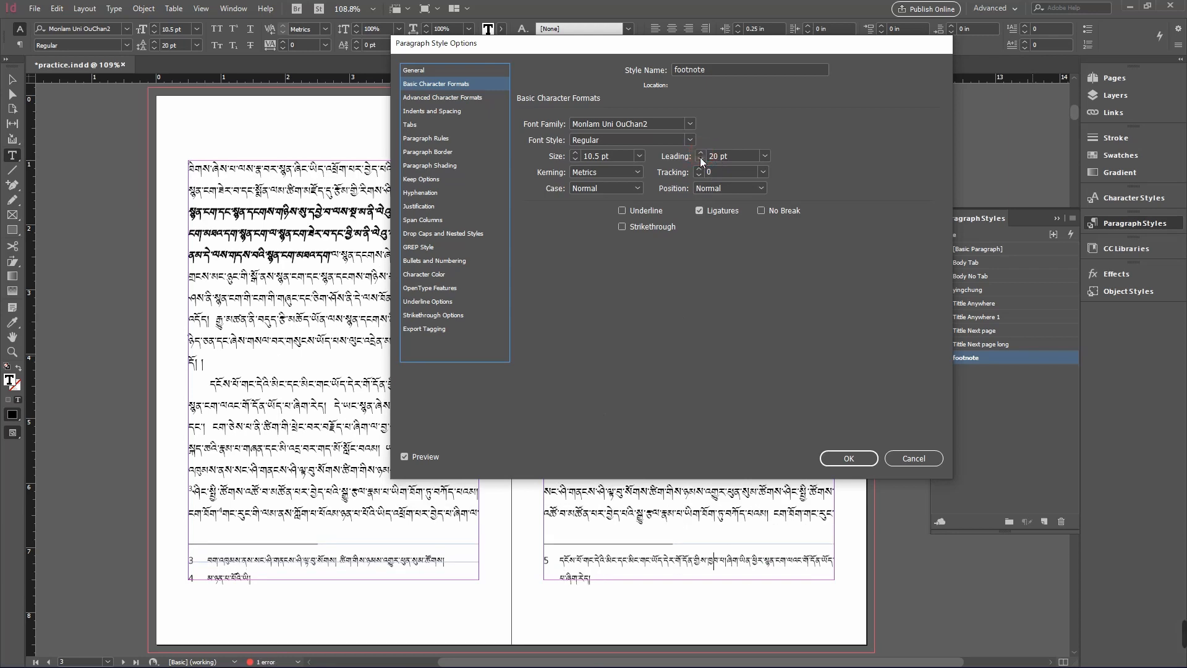
pyautogui.click(701, 160)
pyautogui.click(701, 159)
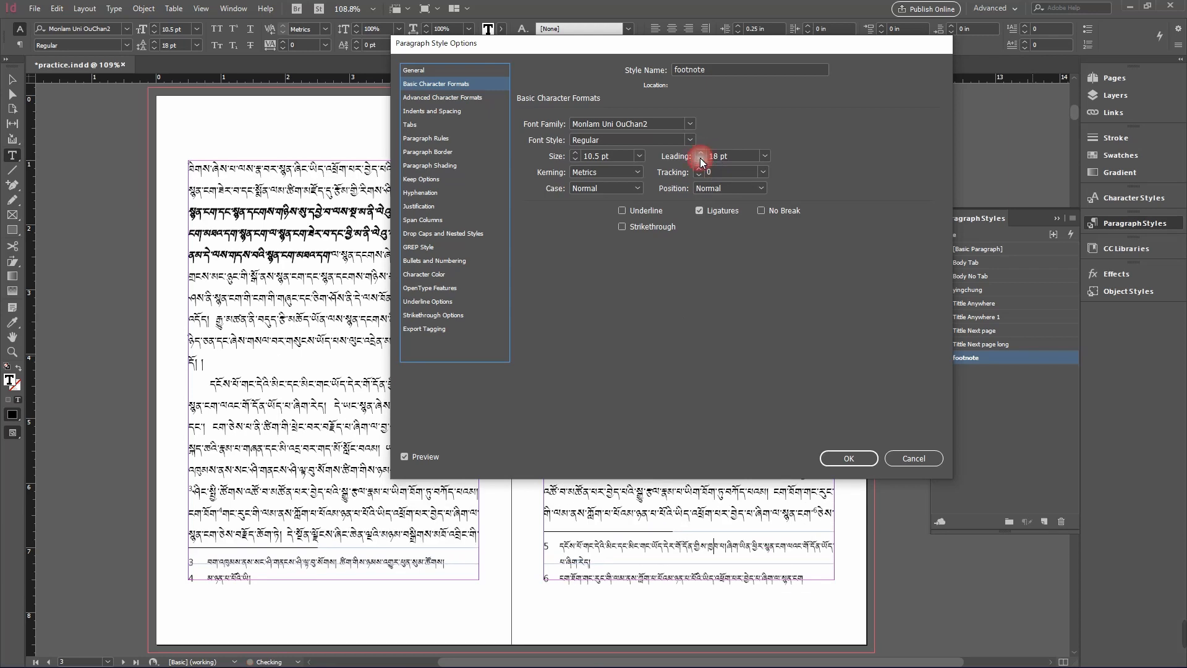
pyautogui.click(701, 160)
pyautogui.click(701, 160)
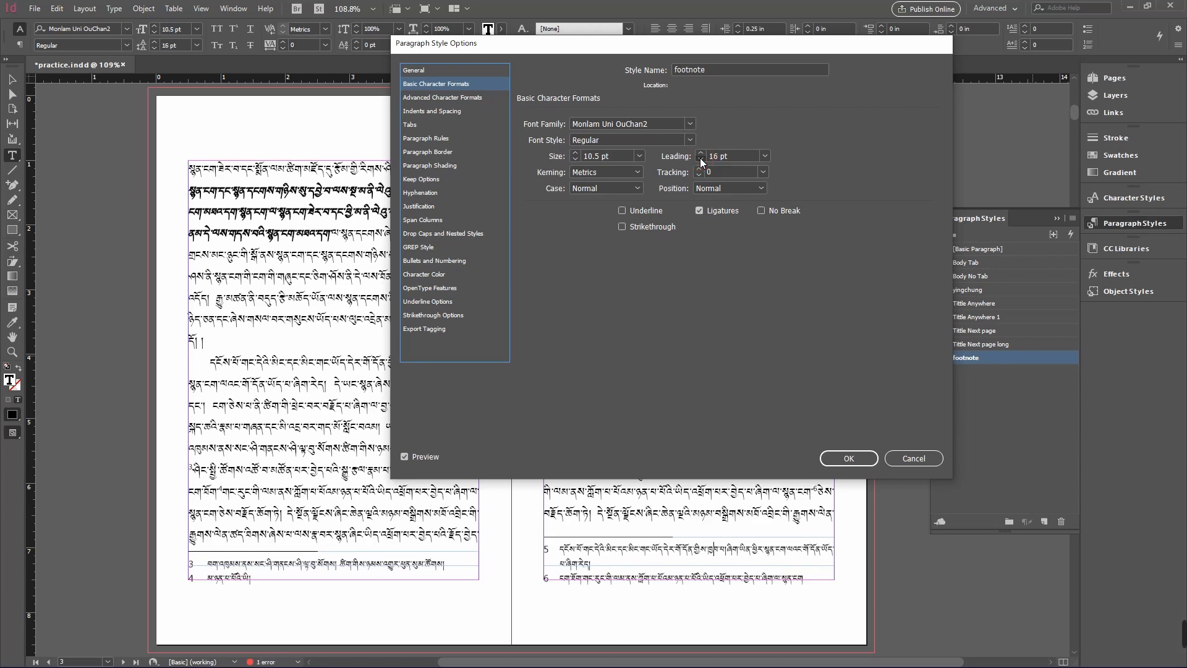
pyautogui.click(701, 159)
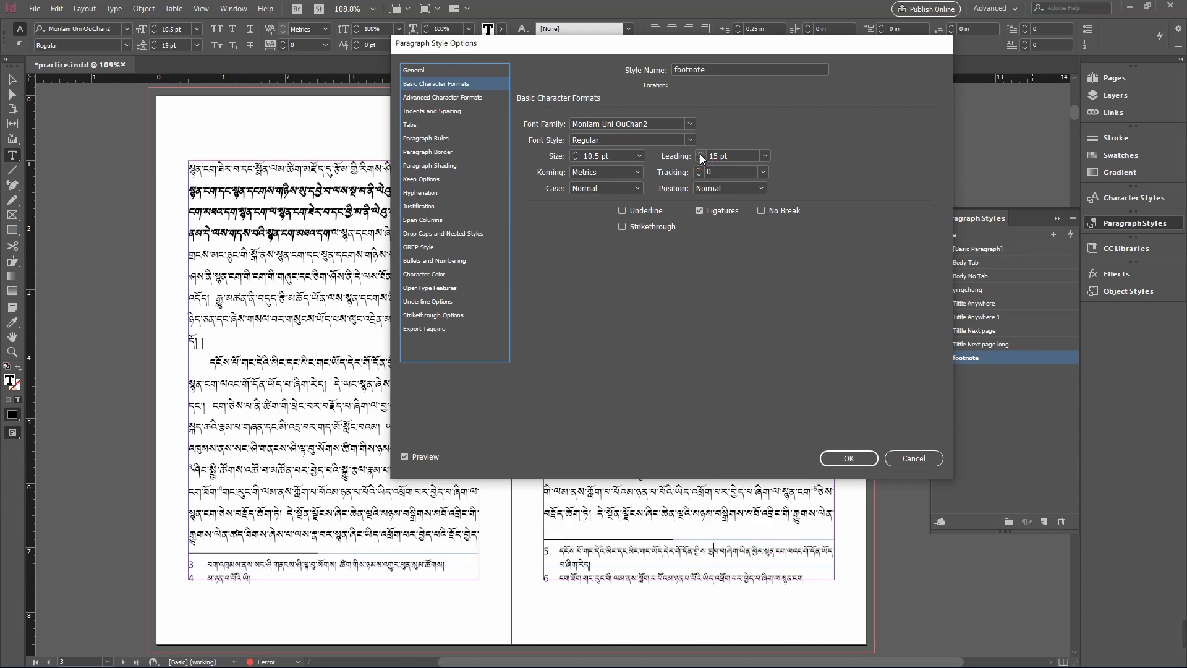
pyautogui.click(701, 154)
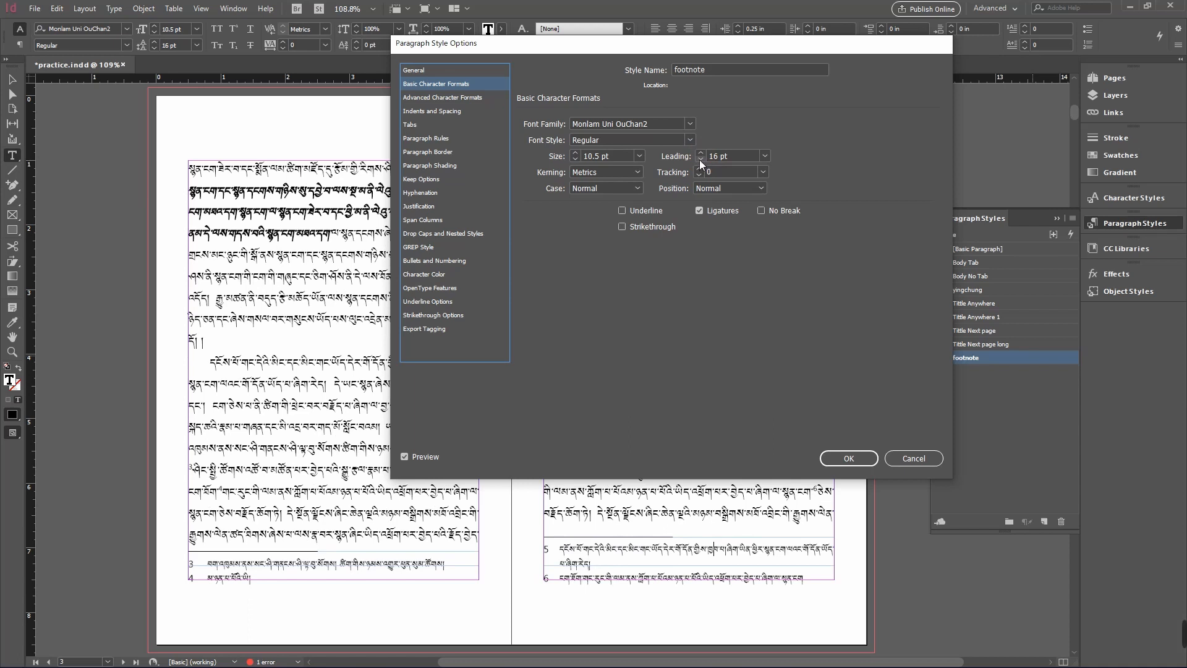
pyautogui.click(701, 160)
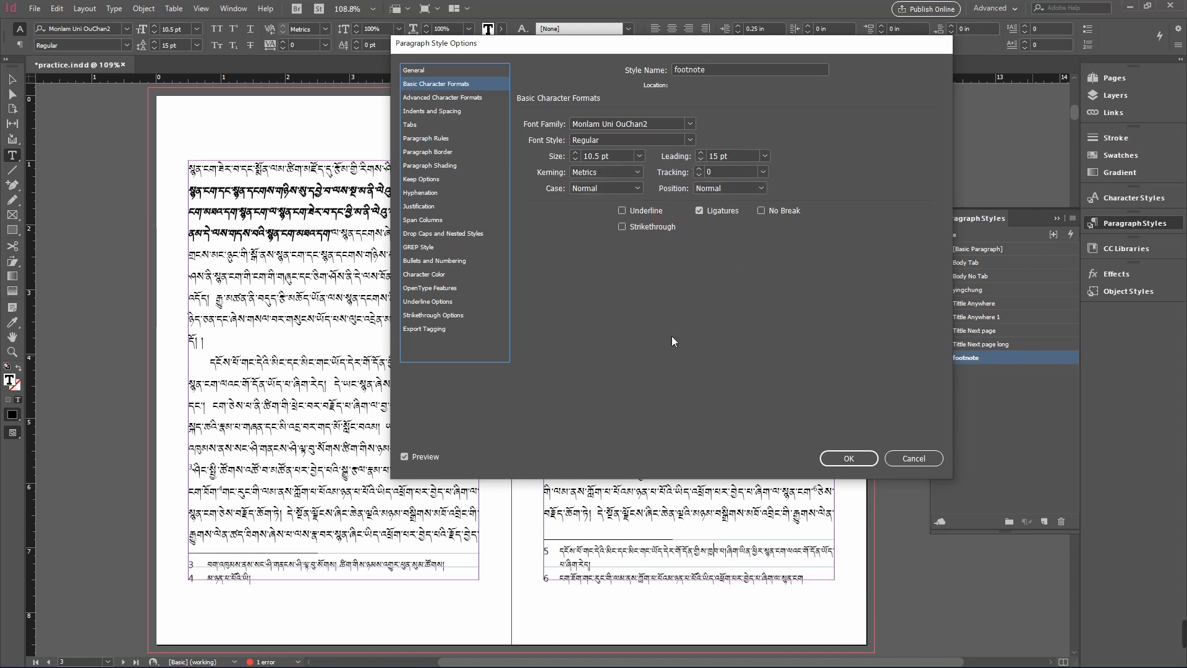
# - Try dragging the footnote style's indent markers on the tab ruler, returning them to -0.25 in
pyautogui.click(450, 99)
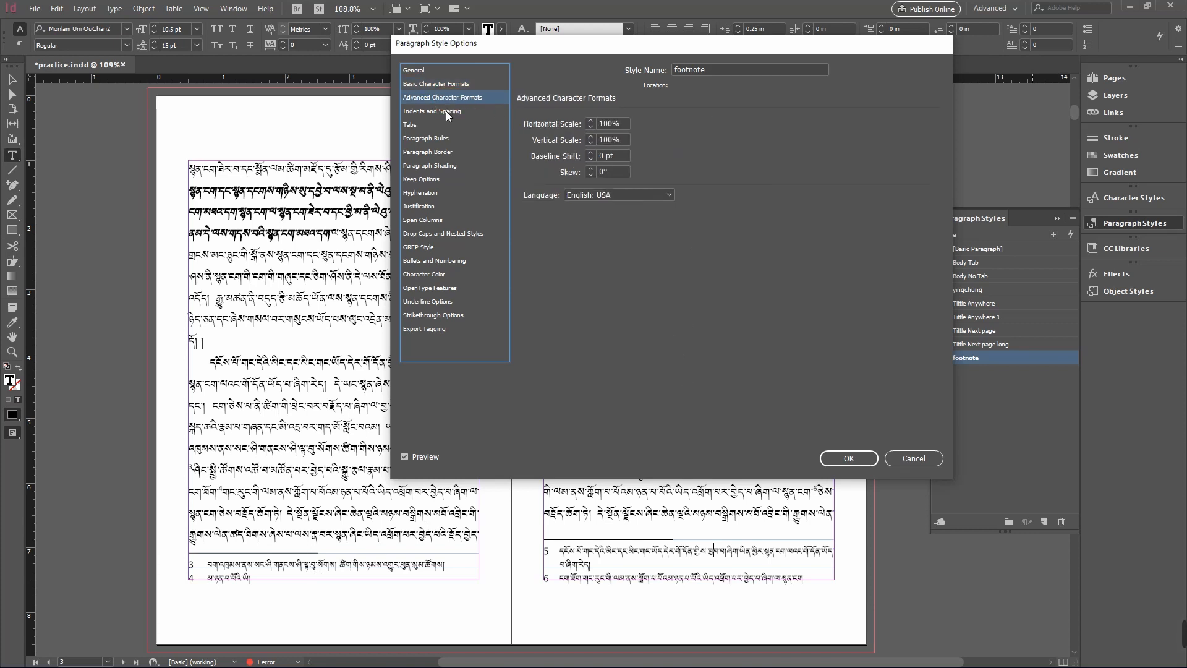
pyautogui.click(448, 113)
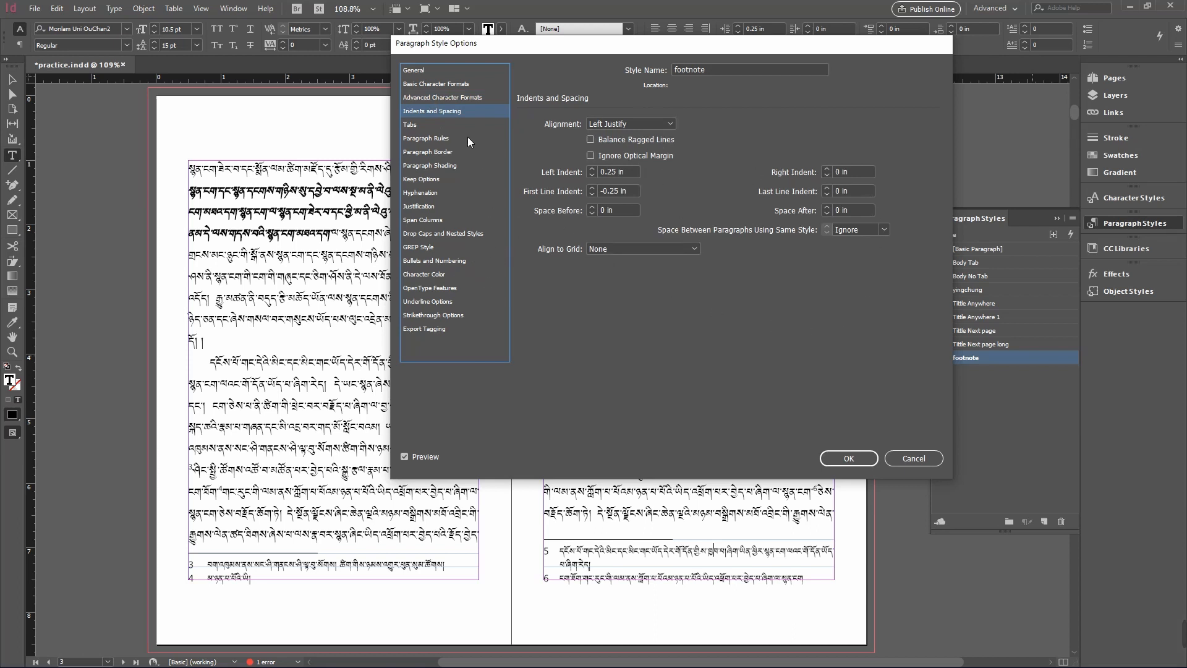
pyautogui.click(447, 126)
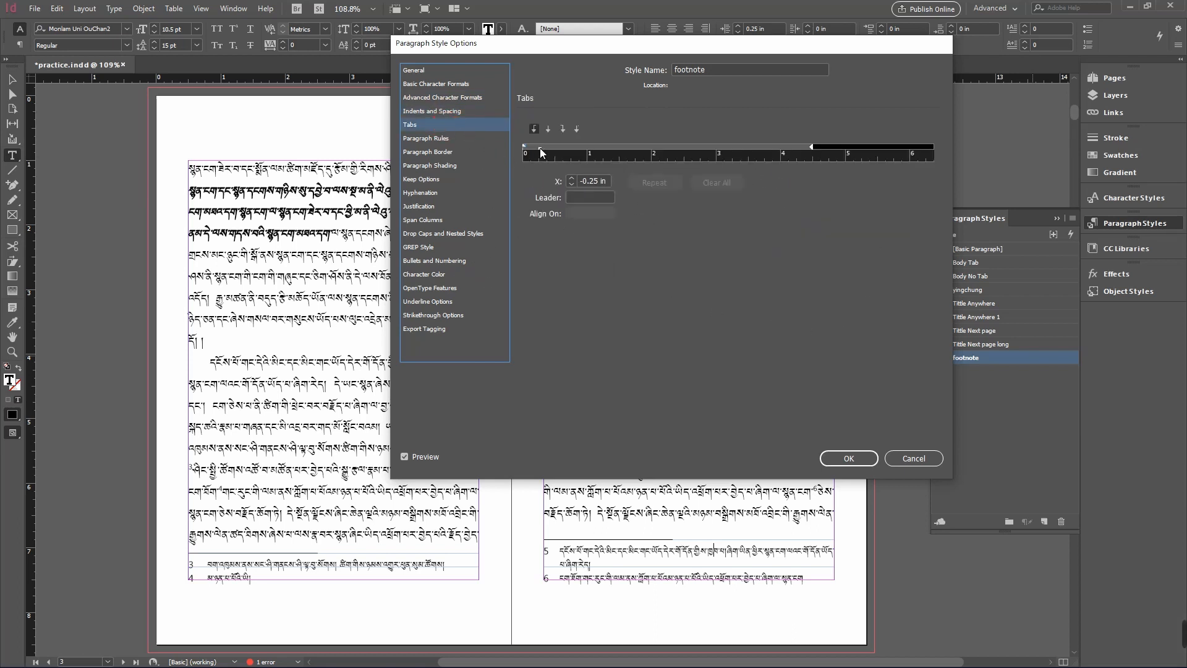
pyautogui.moveTo(541, 153); pyautogui.dragTo(566, 153)
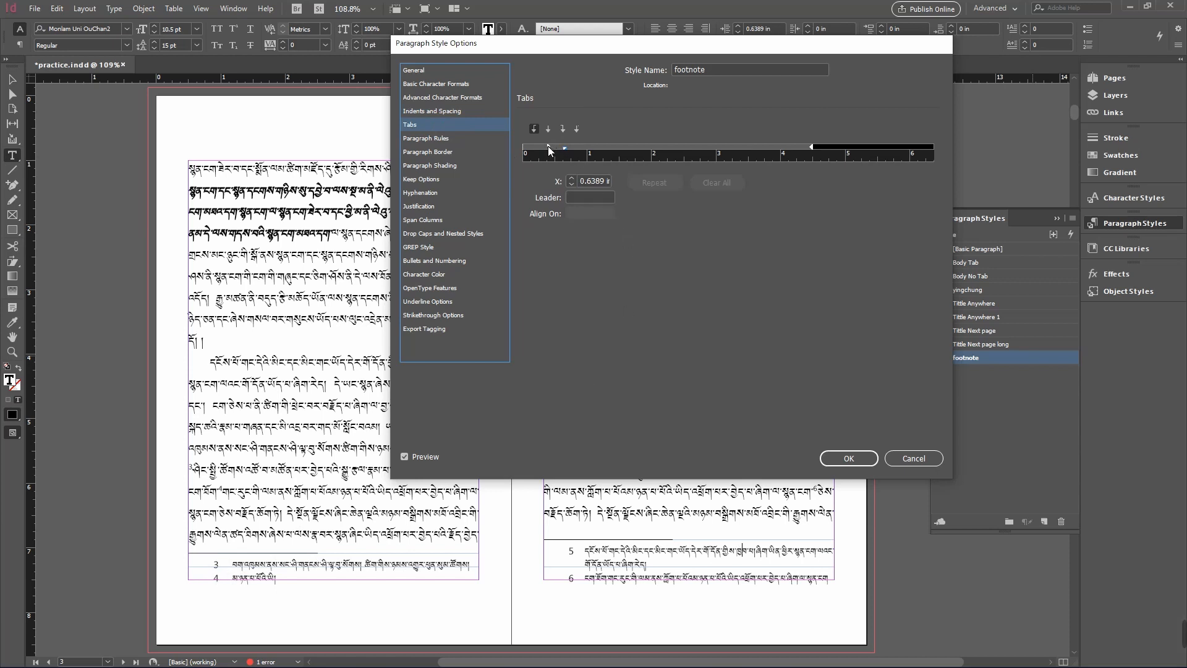
pyautogui.moveTo(548, 146); pyautogui.dragTo(524, 146)
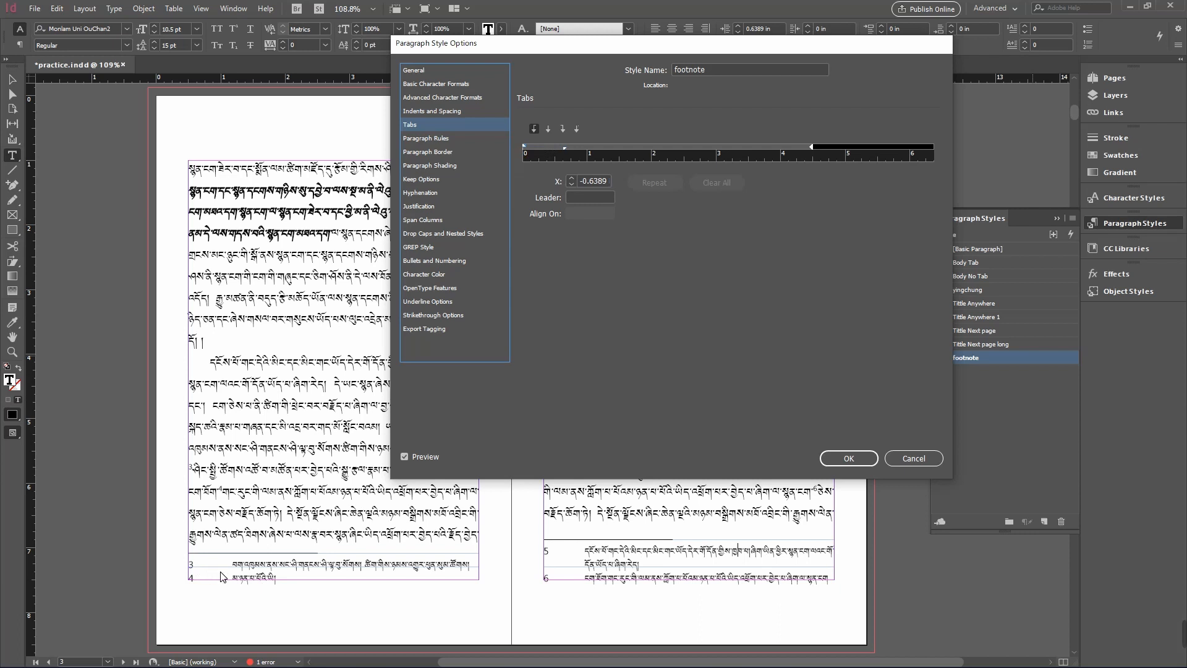
pyautogui.click(565, 149)
pyautogui.moveTo(525, 149); pyautogui.dragTo(536, 149)
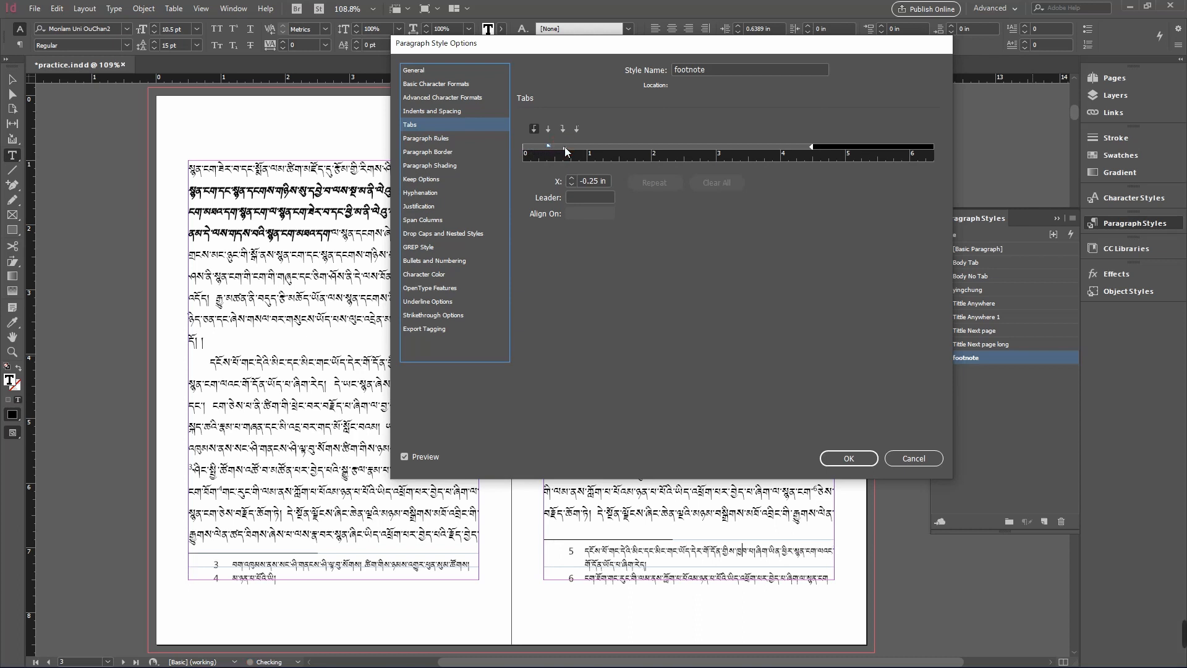
pyautogui.moveTo(564, 148); pyautogui.dragTo(541, 151)
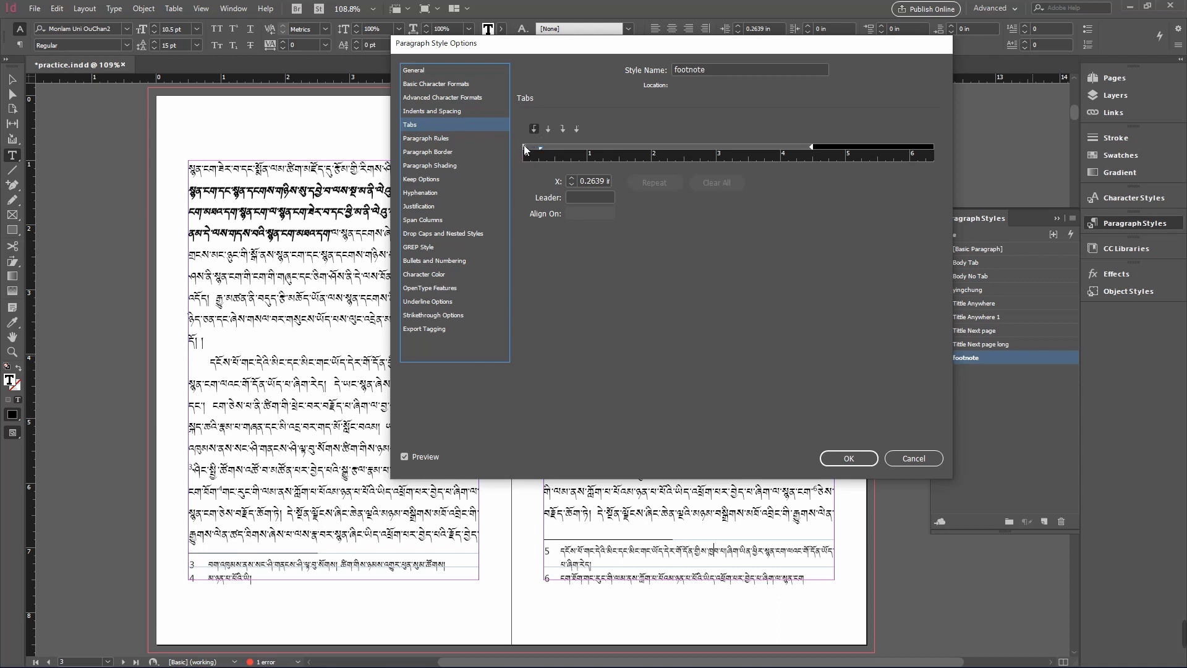
pyautogui.moveTo(525, 150); pyautogui.dragTo(533, 151)
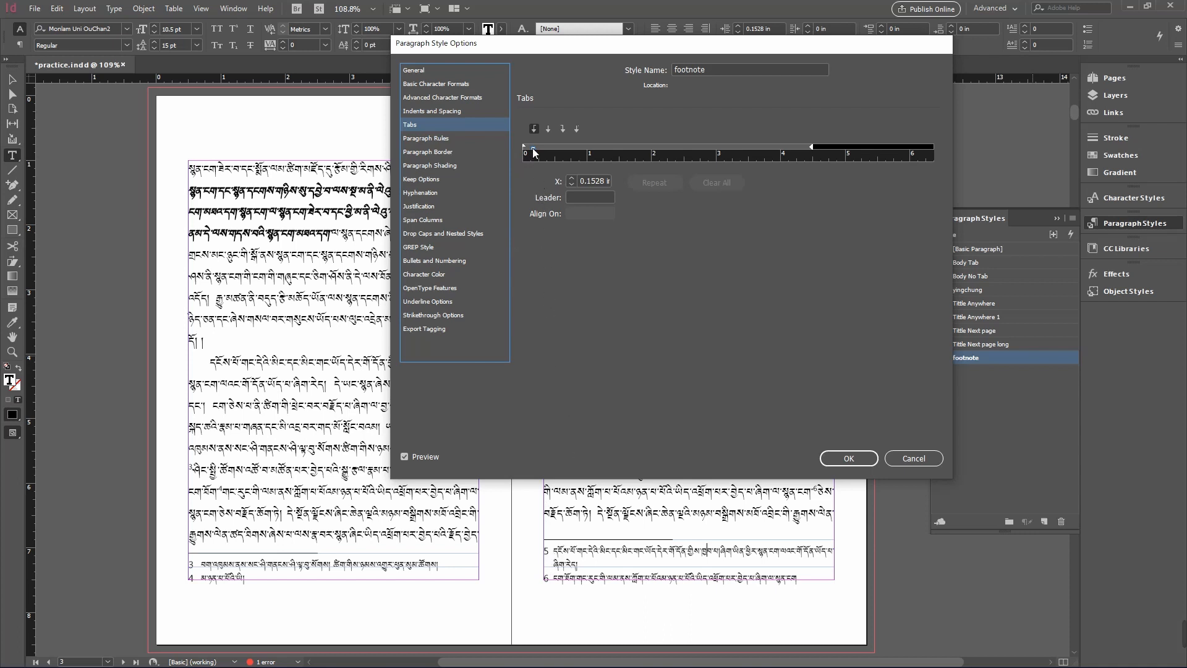
pyautogui.moveTo(533, 148); pyautogui.dragTo(528, 149)
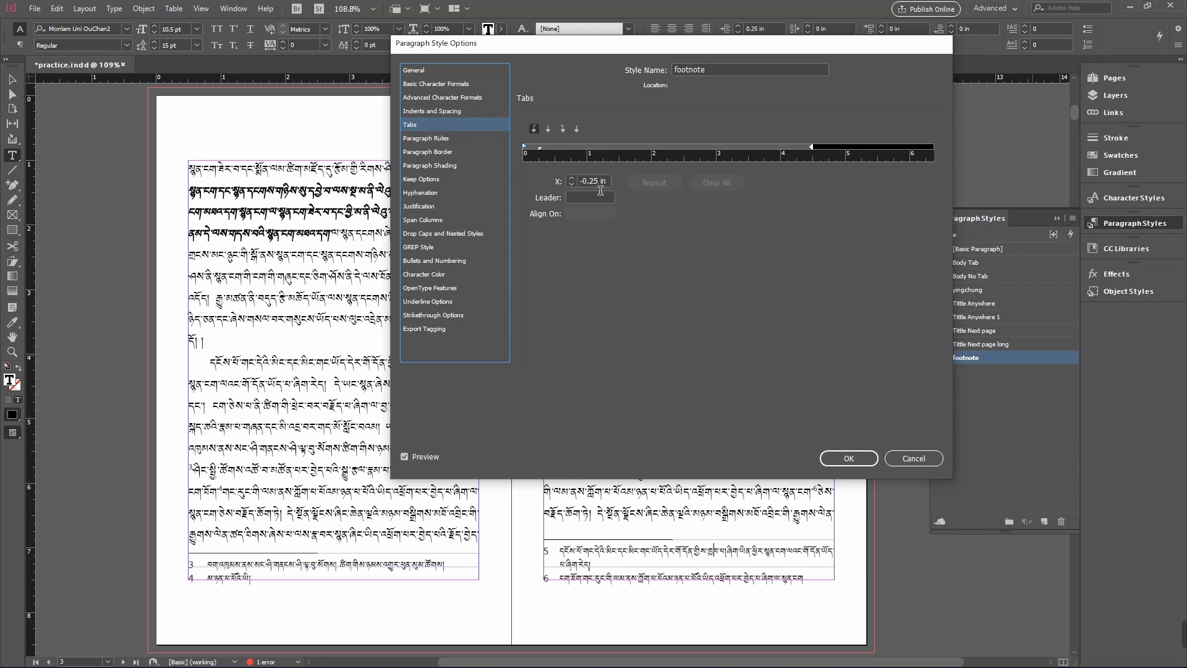
# - Review the footnote style's remaining option sections, from paragraph rules to character color, and close the dialog
pyautogui.click(458, 139)
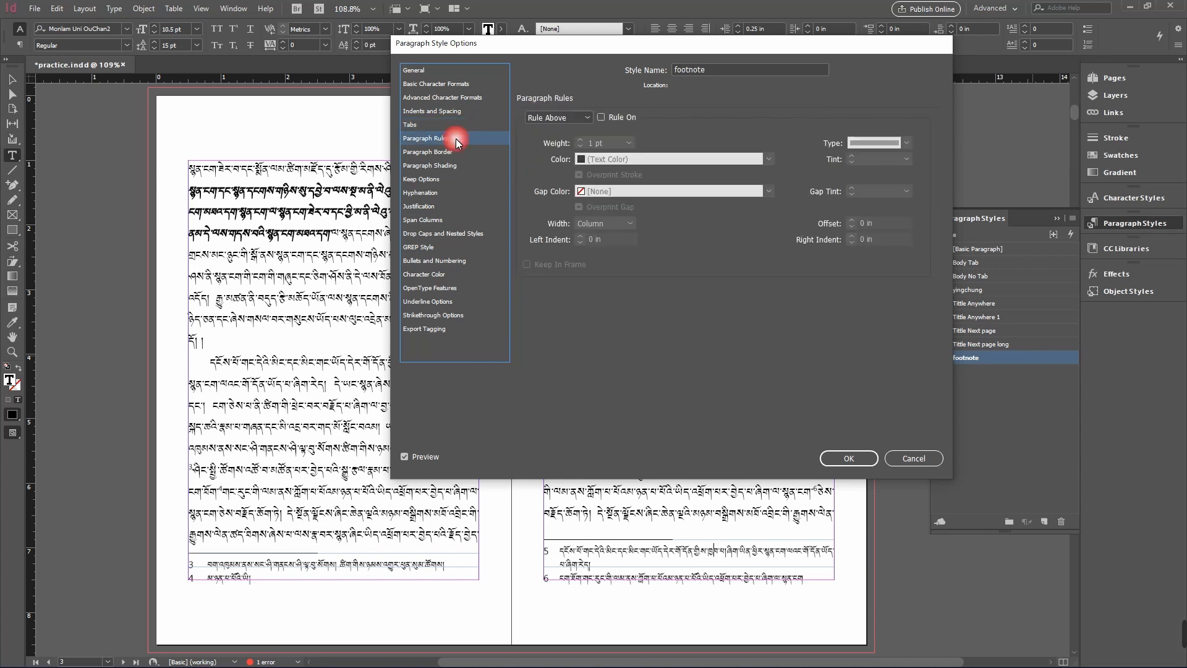
pyautogui.click(454, 153)
pyautogui.click(452, 167)
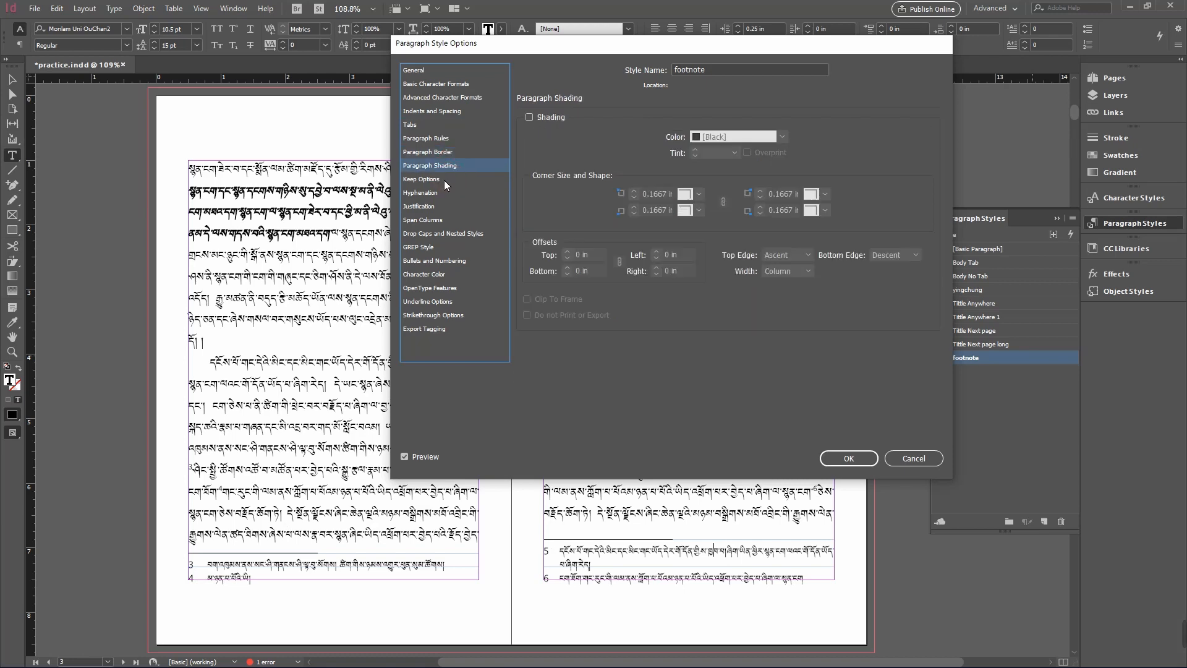
pyautogui.click(444, 180)
pyautogui.click(443, 192)
pyautogui.click(438, 207)
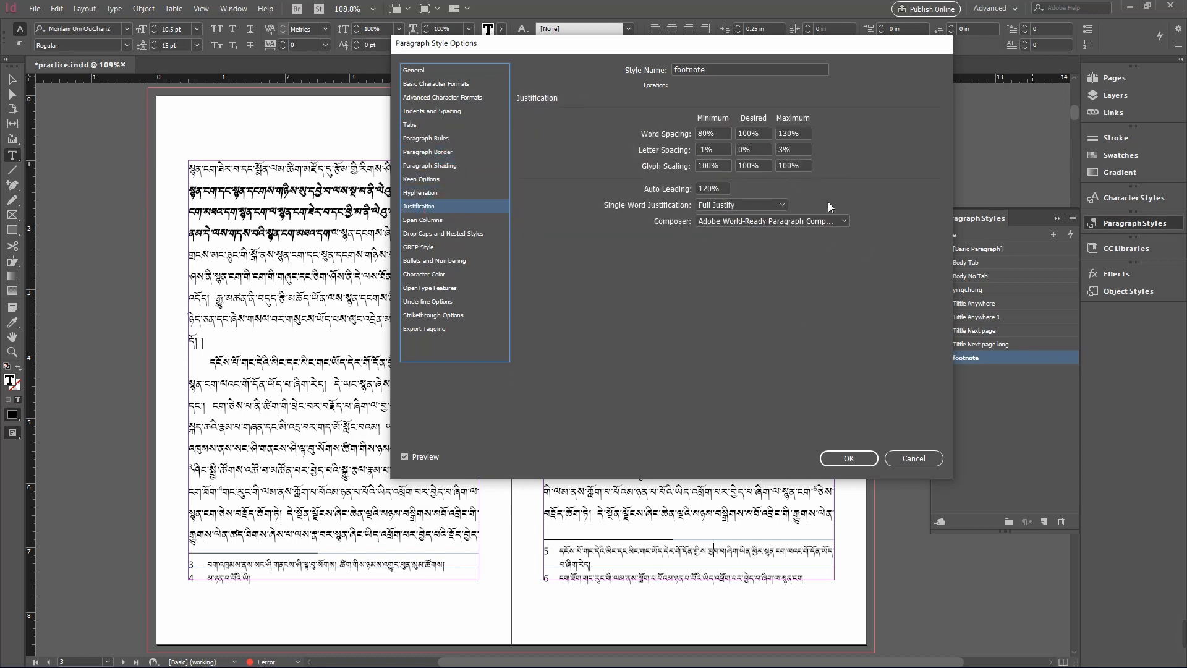
pyautogui.click(445, 220)
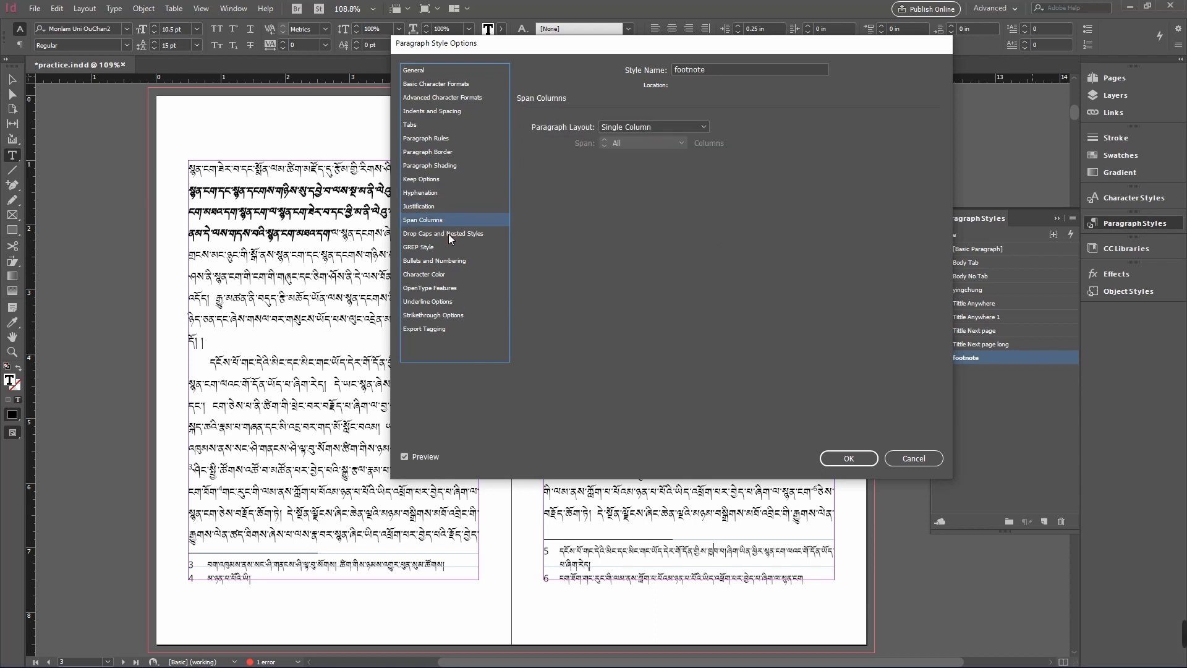
pyautogui.click(442, 233)
pyautogui.click(440, 248)
pyautogui.click(437, 261)
pyautogui.click(436, 275)
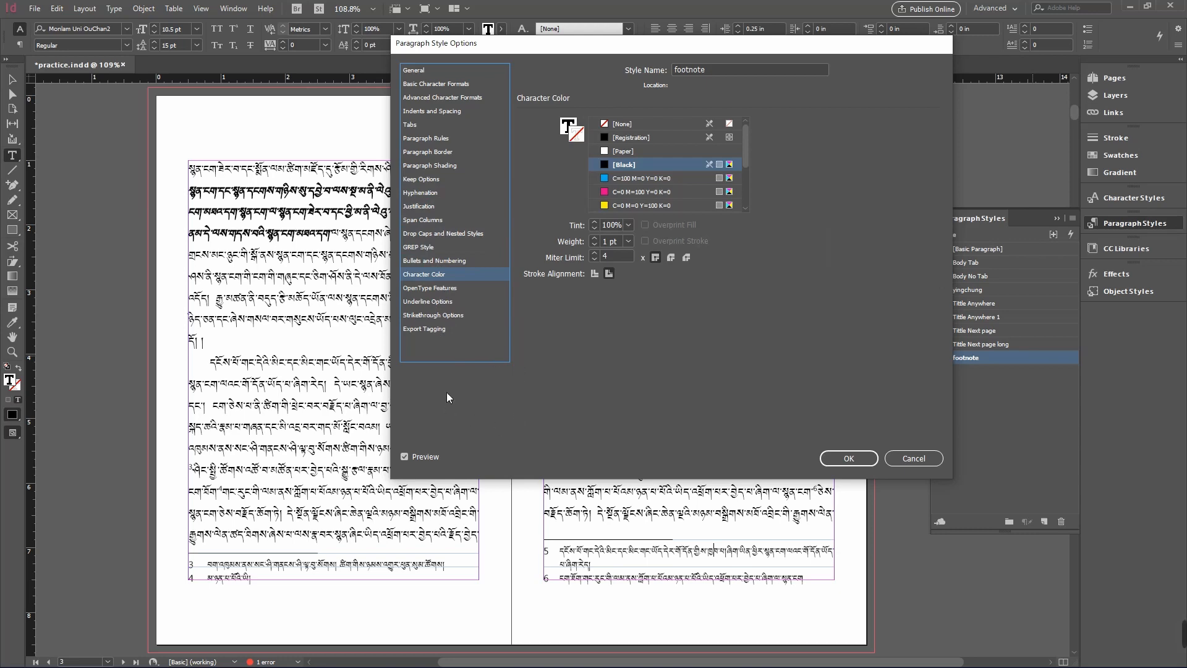
pyautogui.click(847, 459)
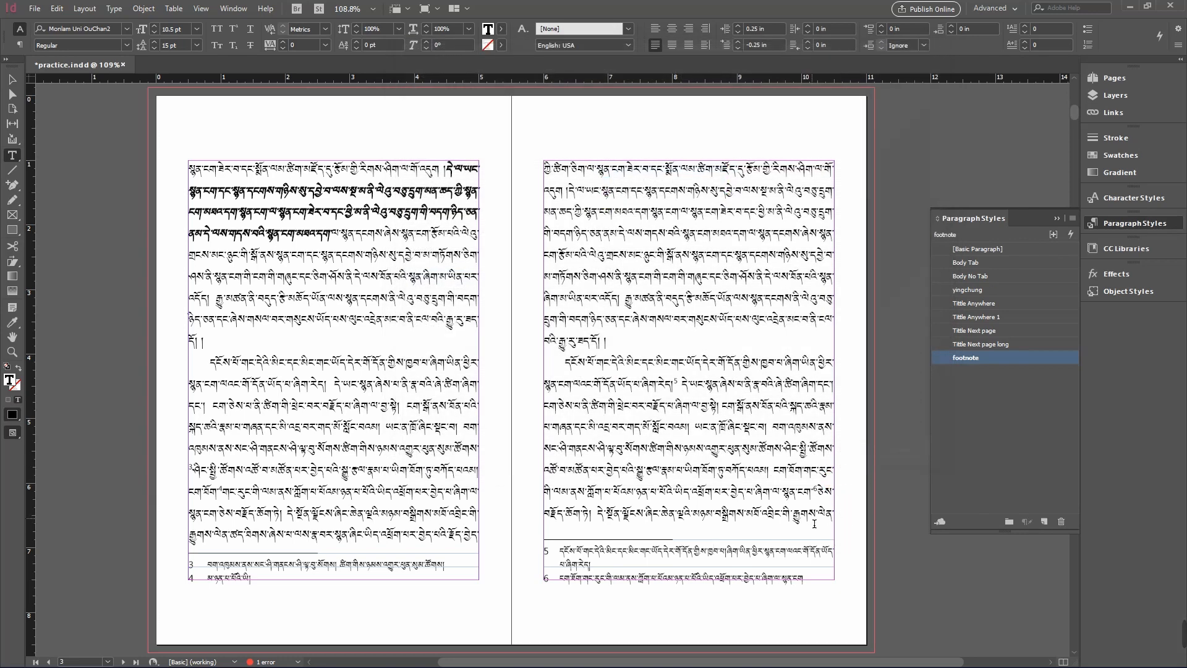
# - Delete the extra character at the start of footnote 2 on the previous page
pyautogui.press('Escape')
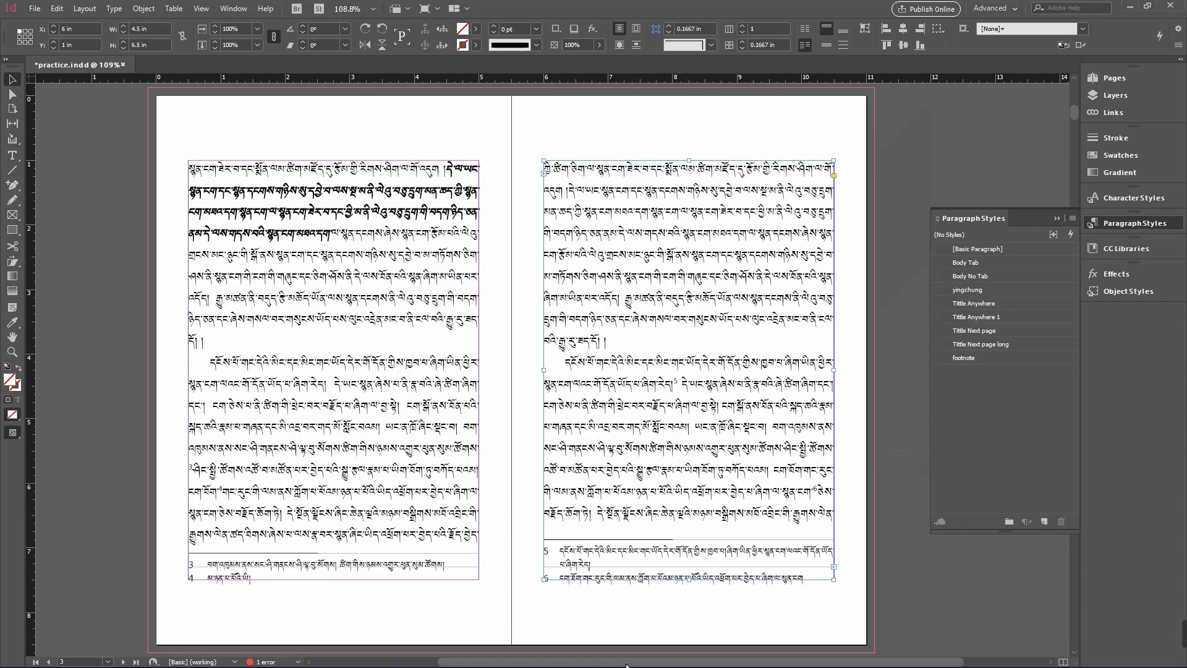
pyautogui.moveTo(626, 665); pyautogui.dragTo(657, 665)
pyautogui.click(878, 512)
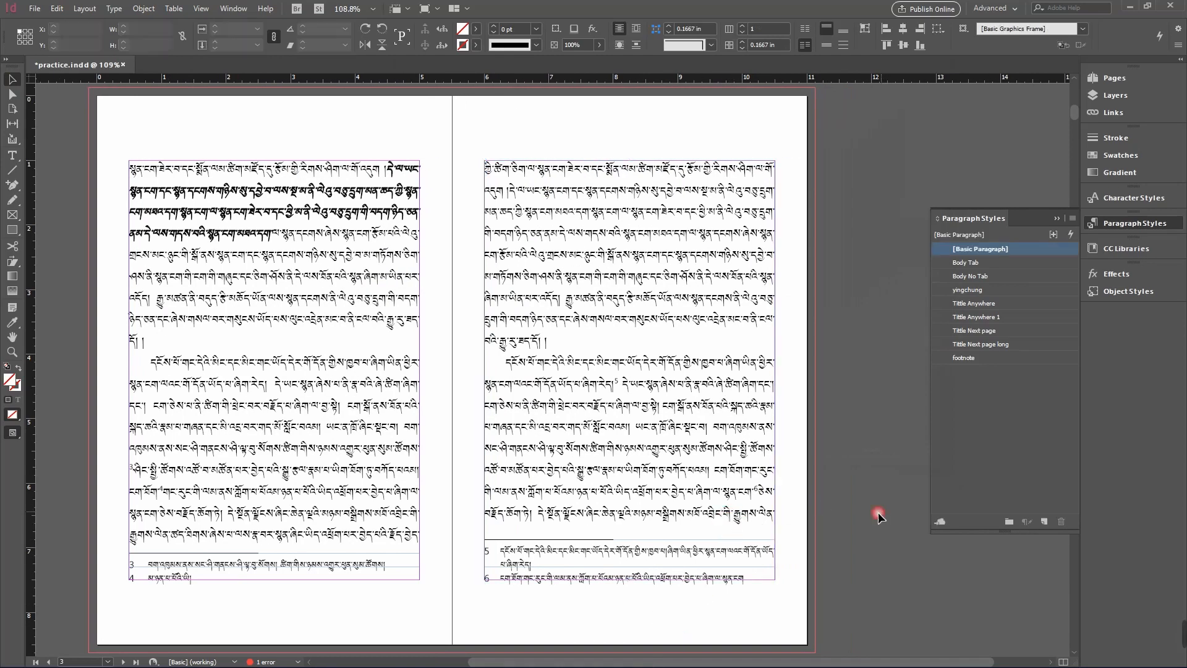
pyautogui.scroll(3, 878, 513)
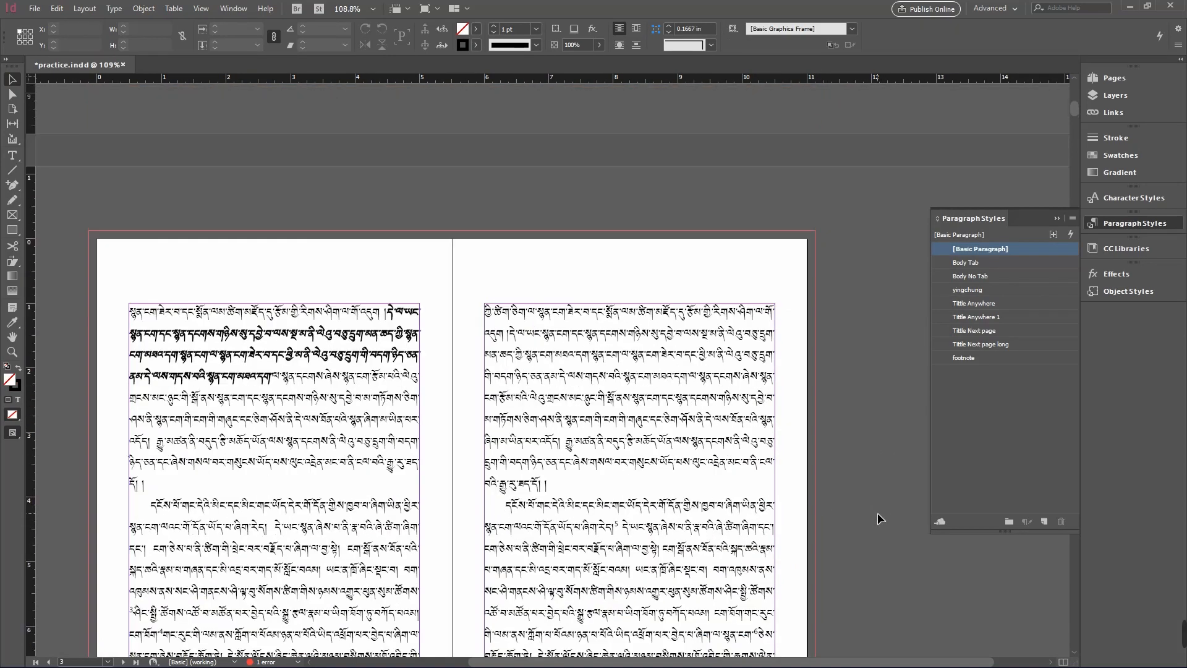
pyautogui.scroll(5, 877, 513)
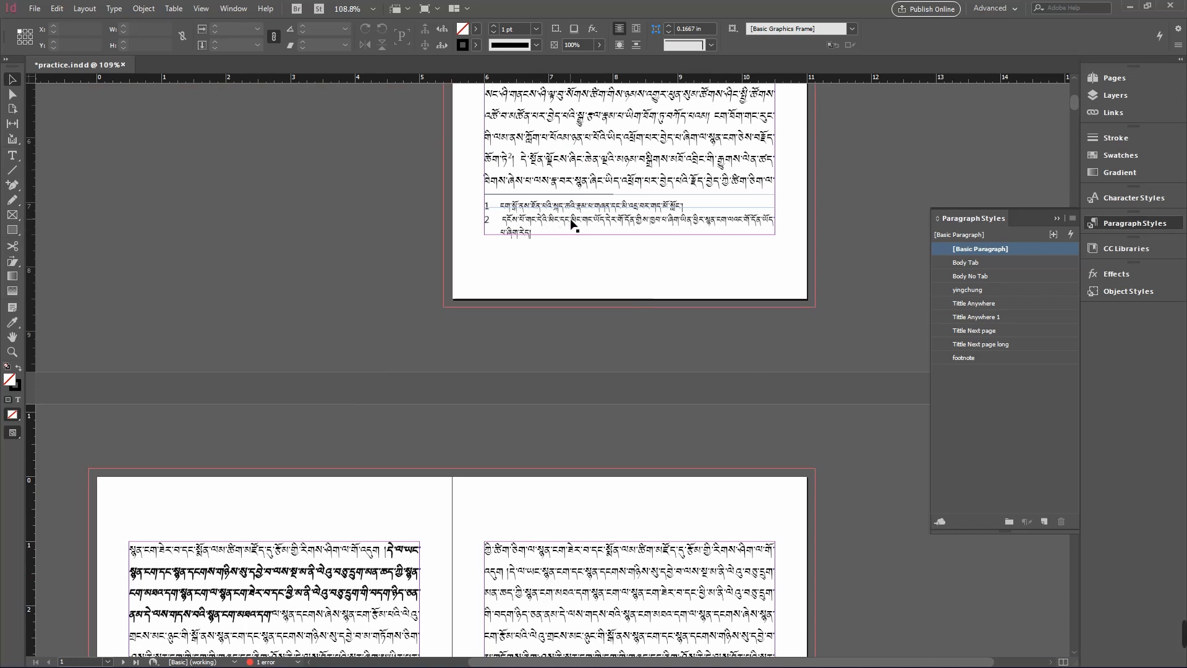
pyautogui.doubleClick(503, 222)
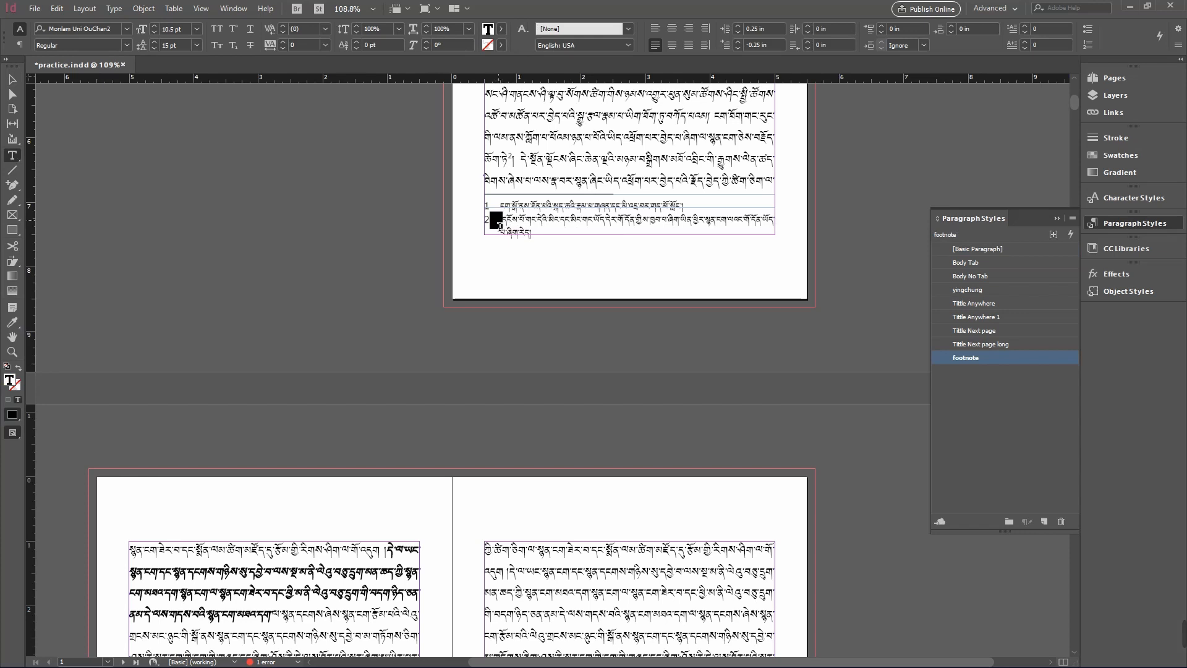
pyautogui.click(499, 229)
pyautogui.click(487, 226)
pyautogui.press('BackSpace')
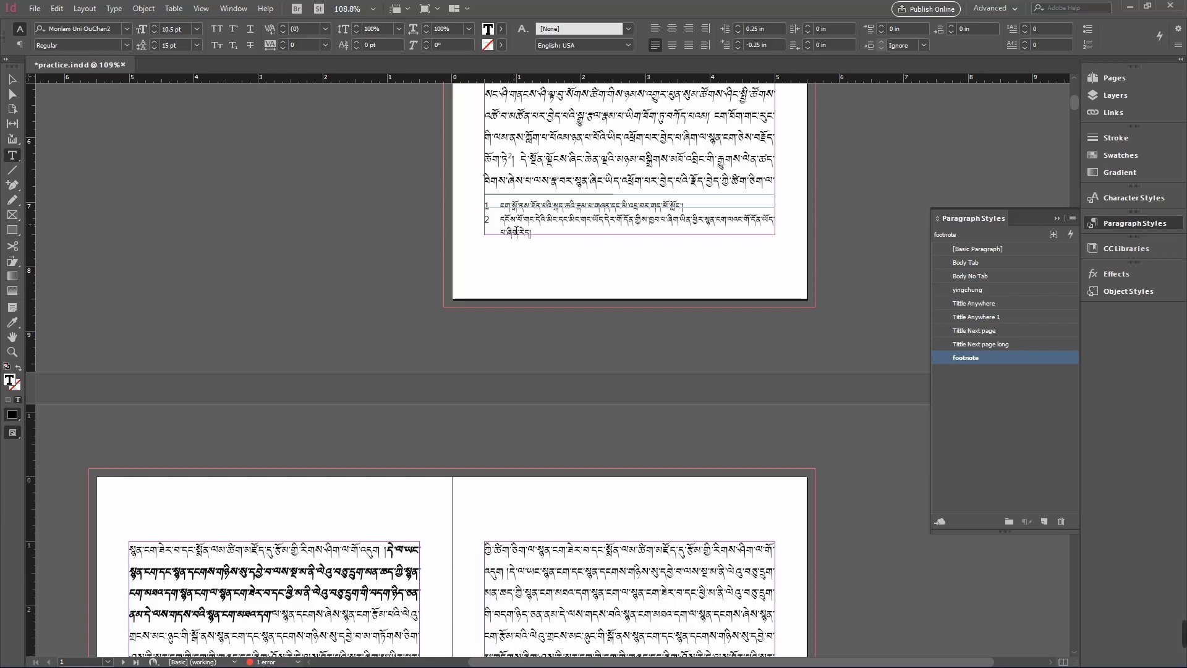
# - Delete a stray character at the start of footnote 3 on the left page
pyautogui.scroll(-6, 512, 233)
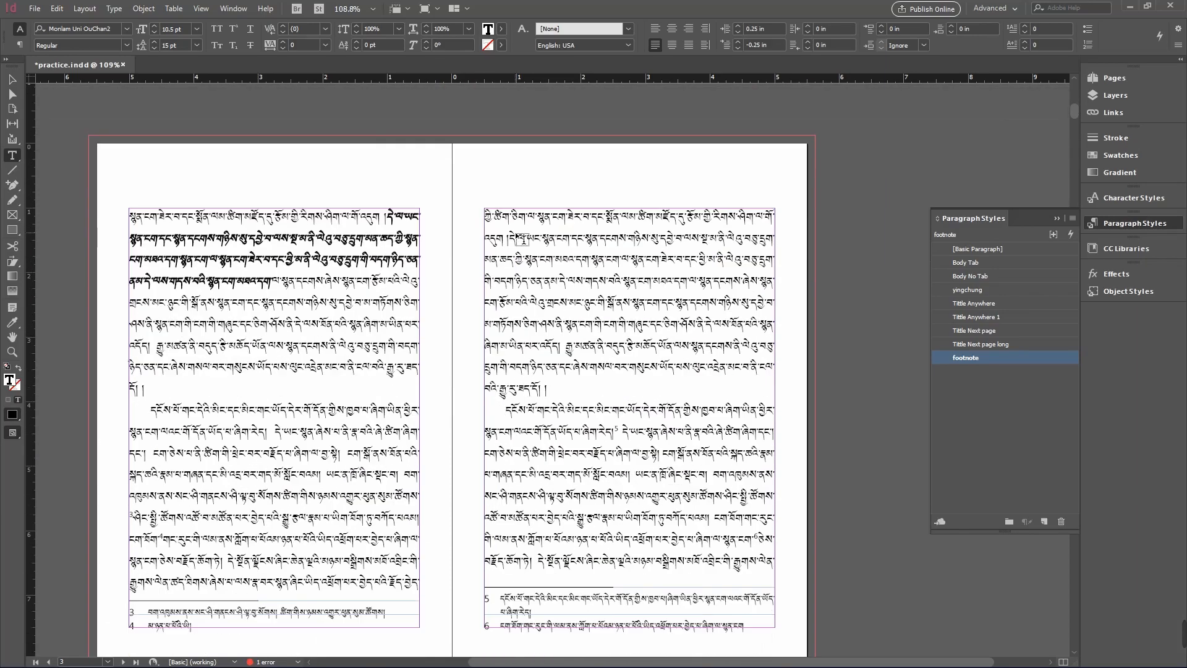
pyautogui.scroll(-2, 522, 240)
pyautogui.click(151, 572)
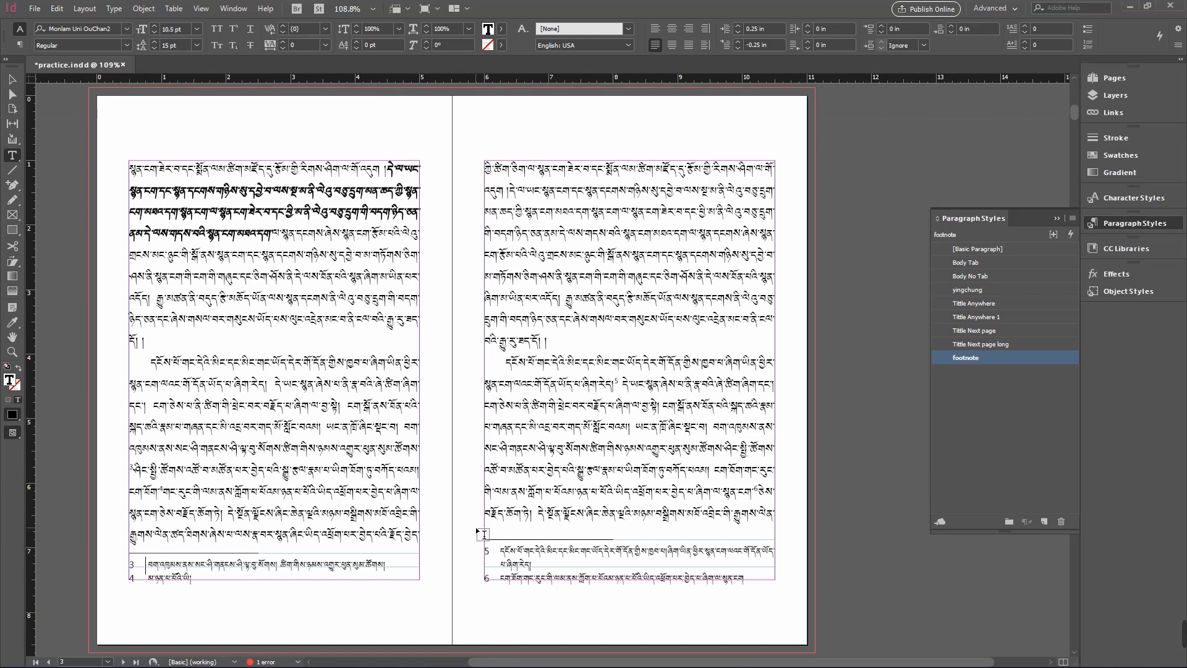
pyautogui.press('Delete')
pyautogui.press('Down')
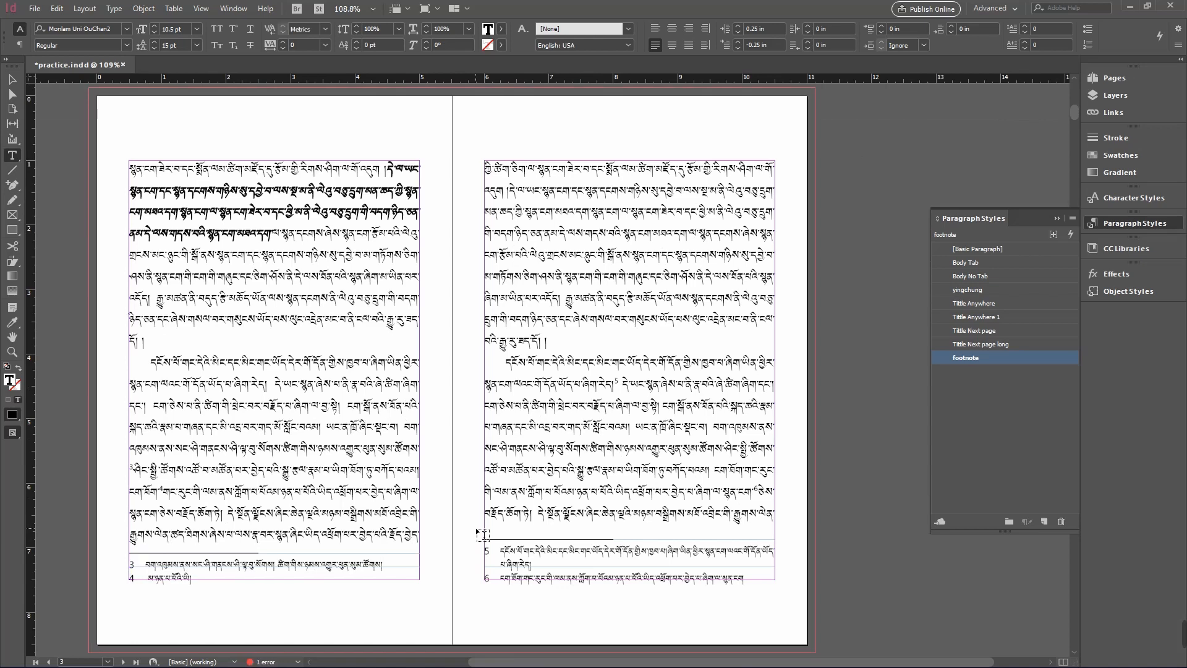
# - Delete the stray character at the start of footnote 4 on the left page
pyautogui.press('Right')
pyautogui.press('Delete')
# - Scroll through the following spreads to check their footnotes
pyautogui.scroll(-3, 558, 576)
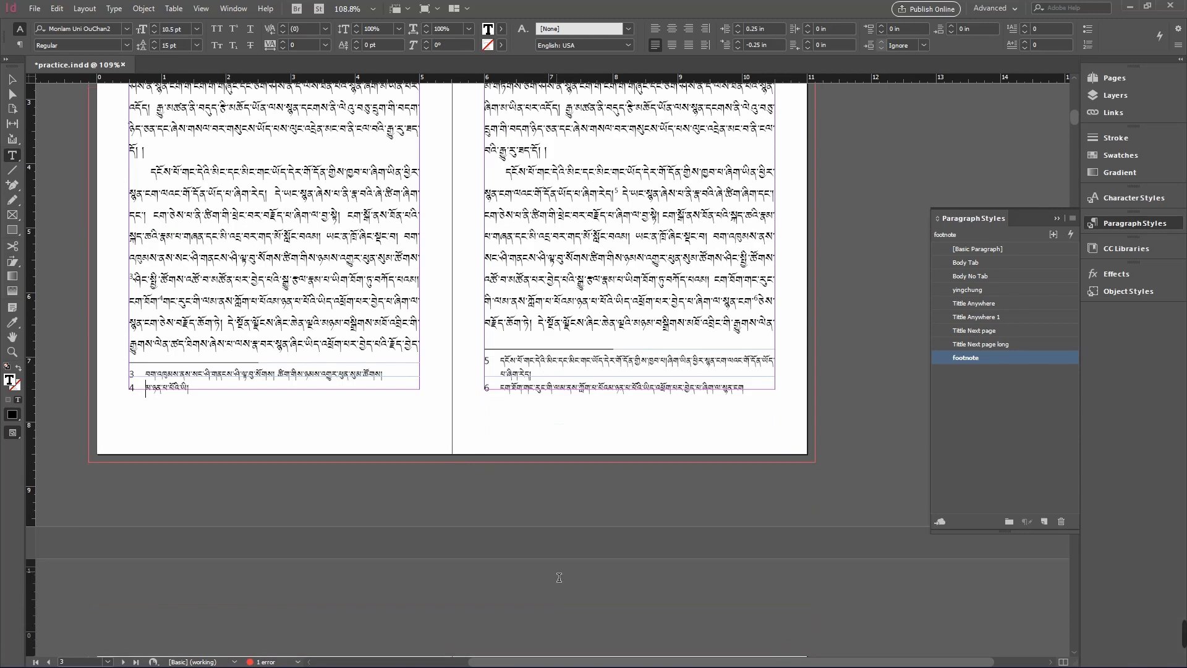
pyautogui.scroll(-3, 547, 391)
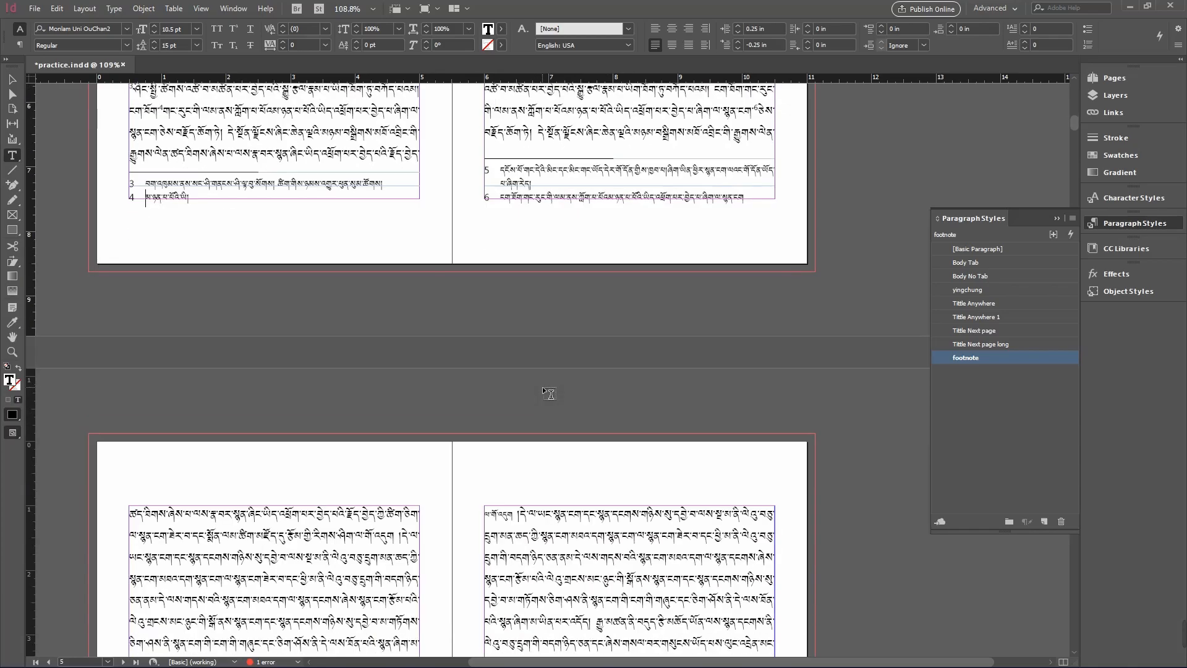
pyautogui.scroll(-2, 545, 393)
pyautogui.scroll(-9, 545, 393)
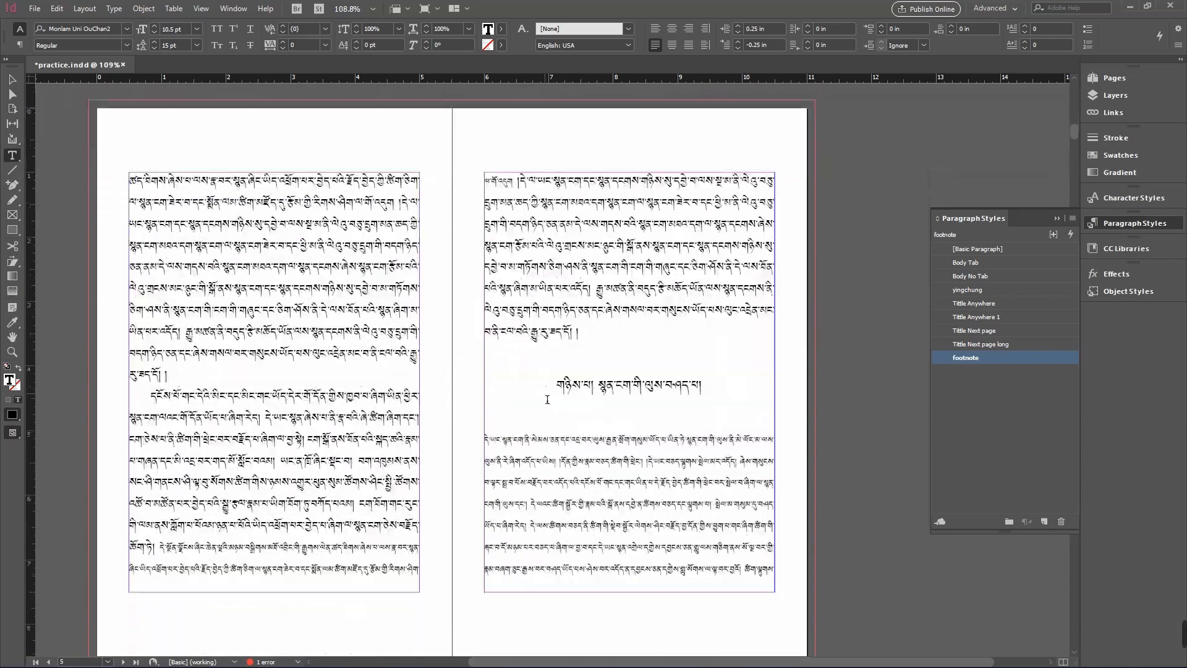
pyautogui.scroll(-8, 545, 395)
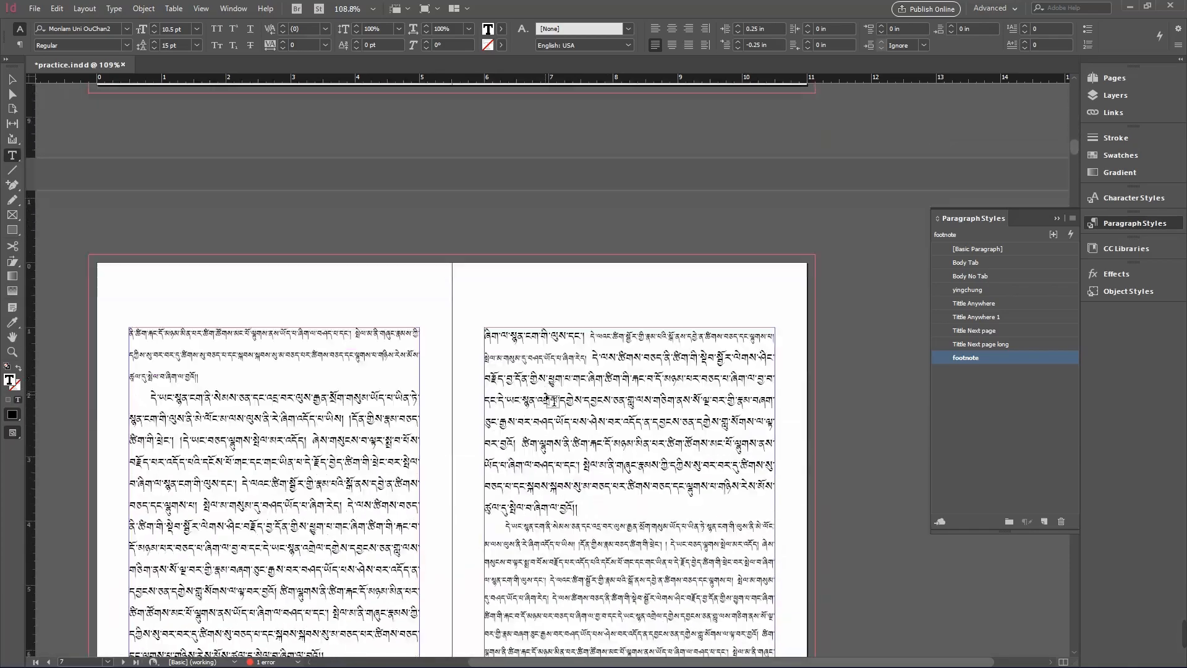
pyautogui.scroll(9, 547, 400)
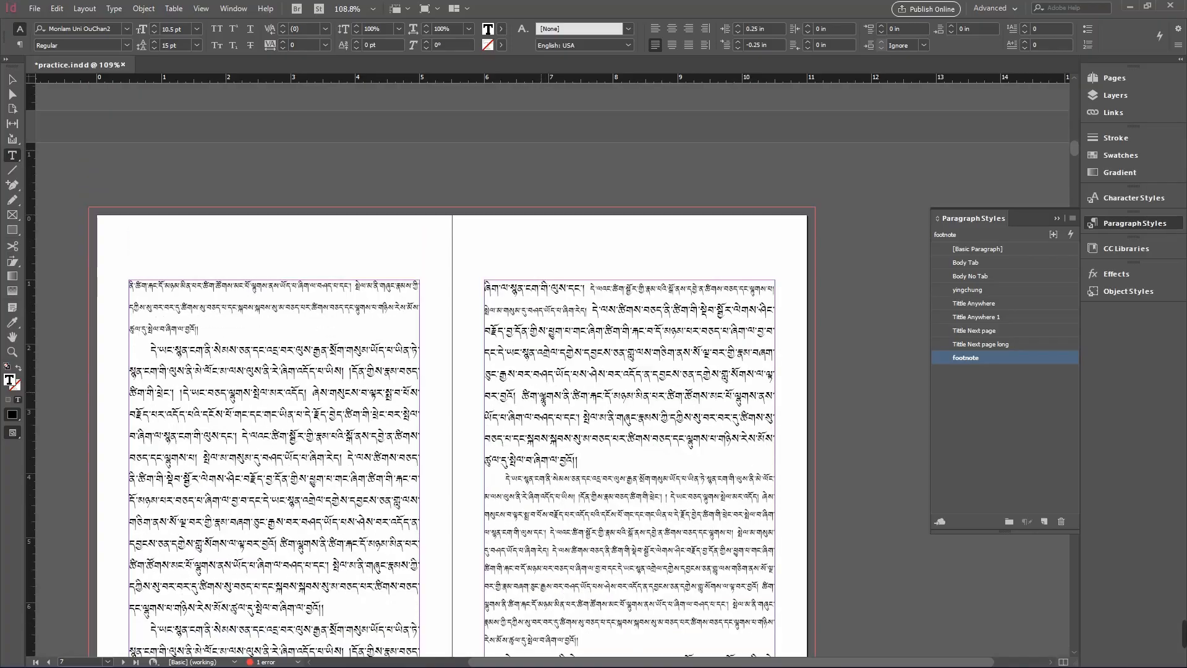
pyautogui.scroll(10, 540, 392)
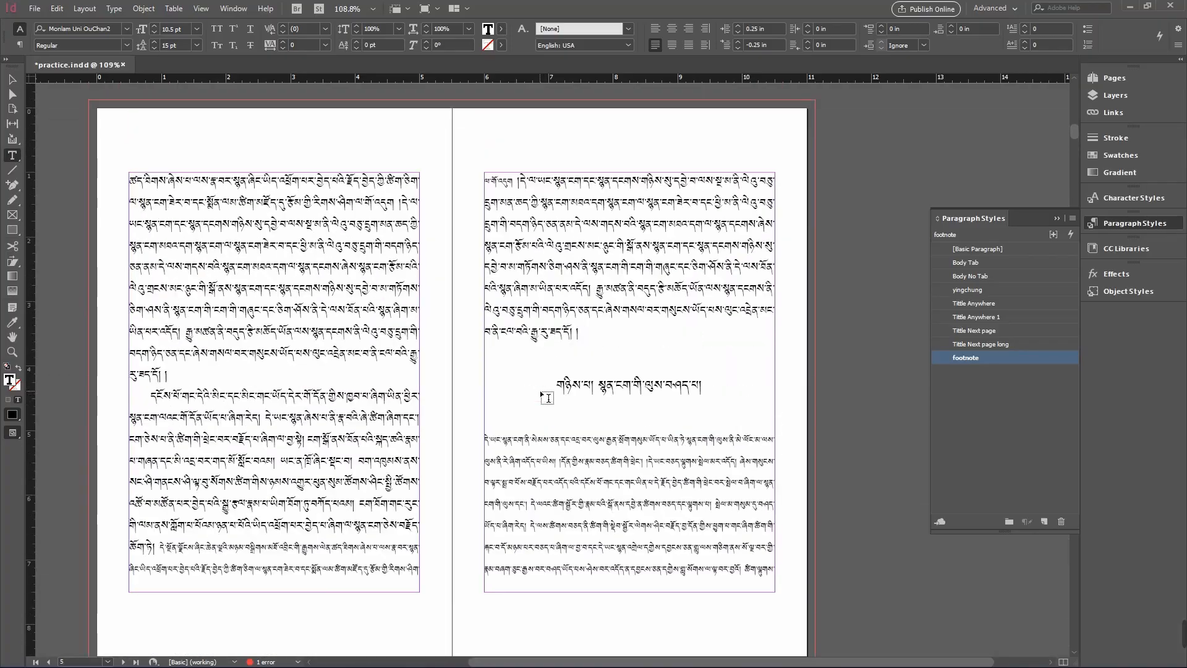
pyautogui.scroll(6, 547, 398)
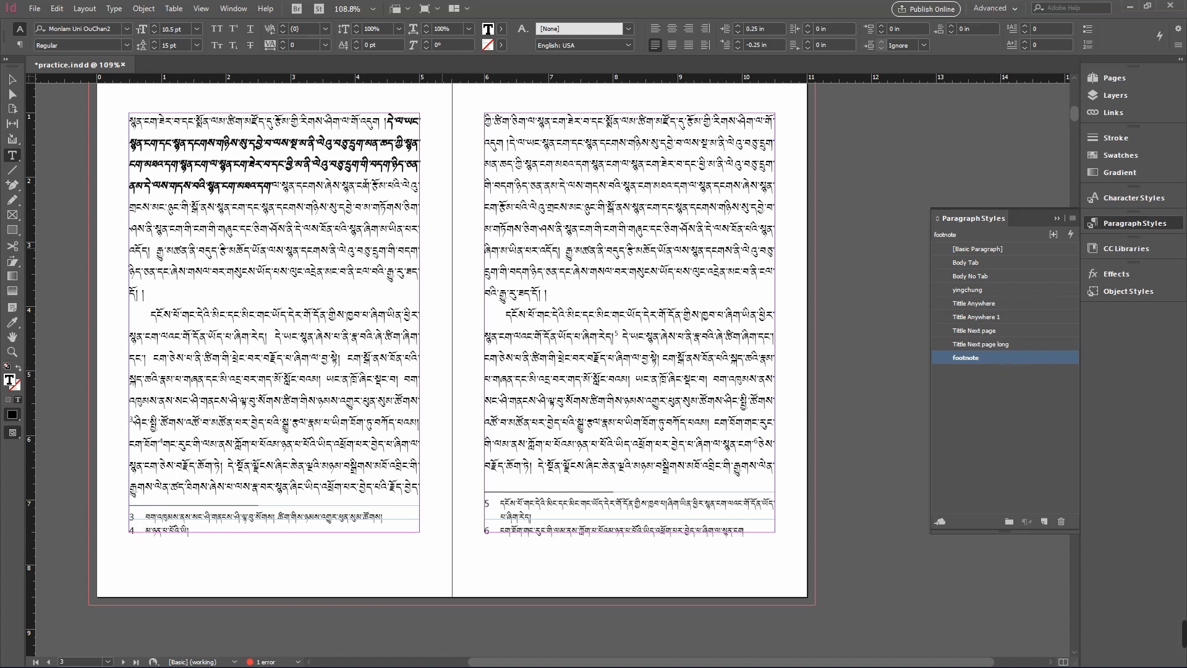
pyautogui.click(113, 8)
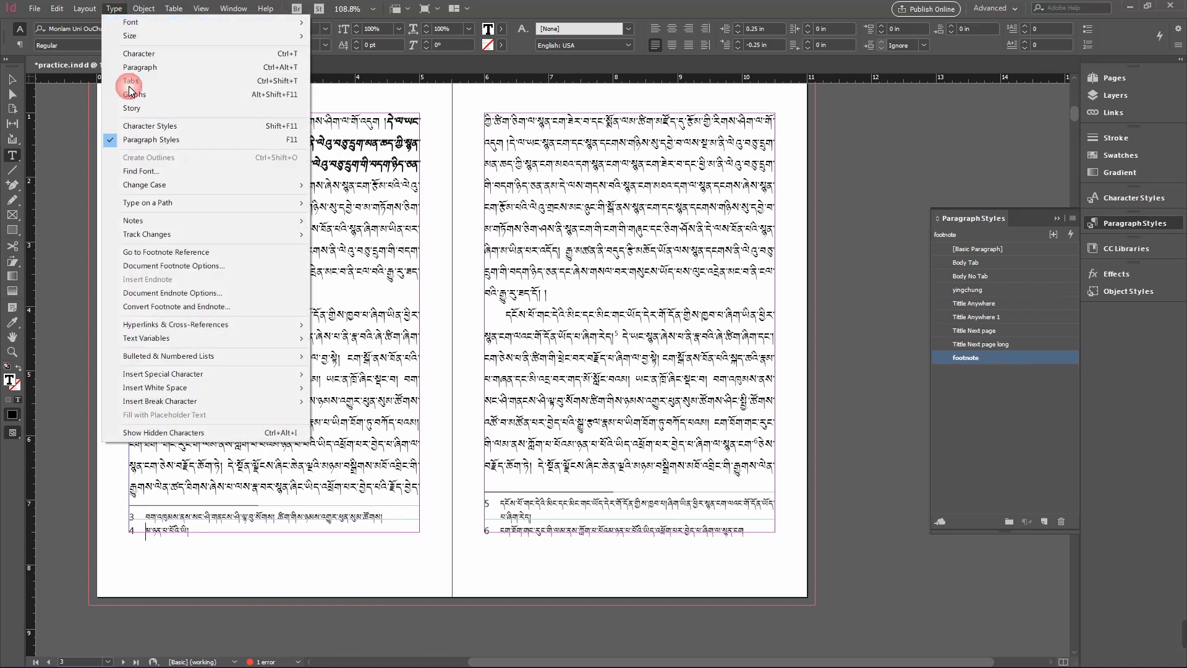
pyautogui.click(150, 267)
pyautogui.moveTo(703, 109); pyautogui.dragTo(427, 109)
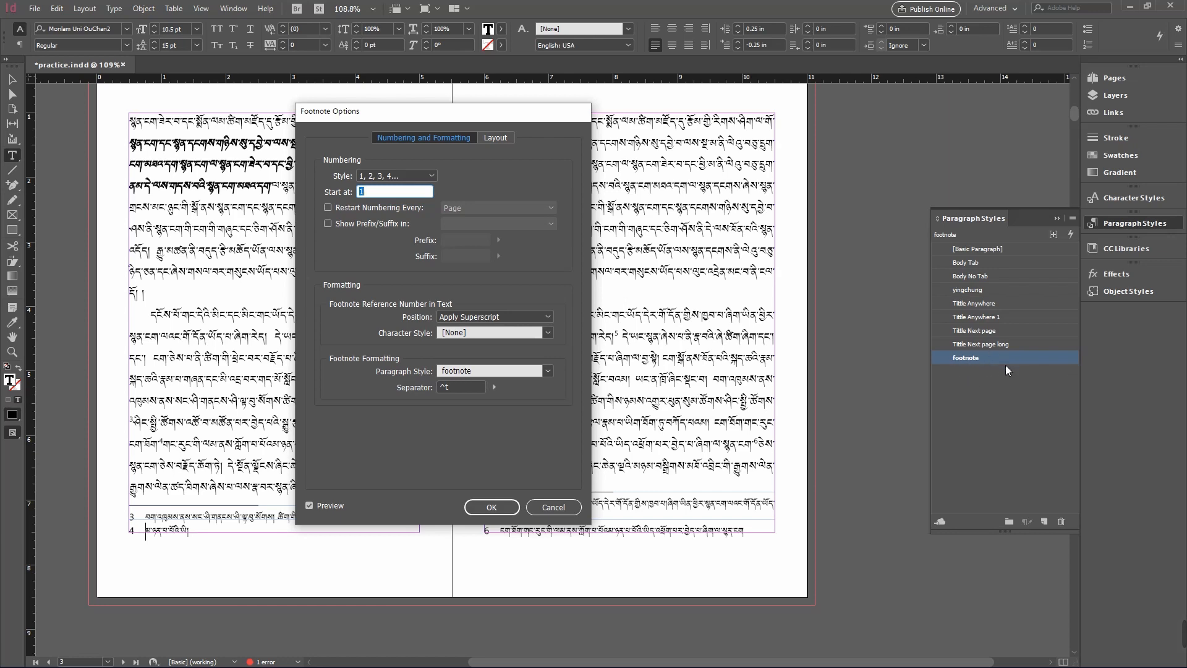
pyautogui.click(553, 506)
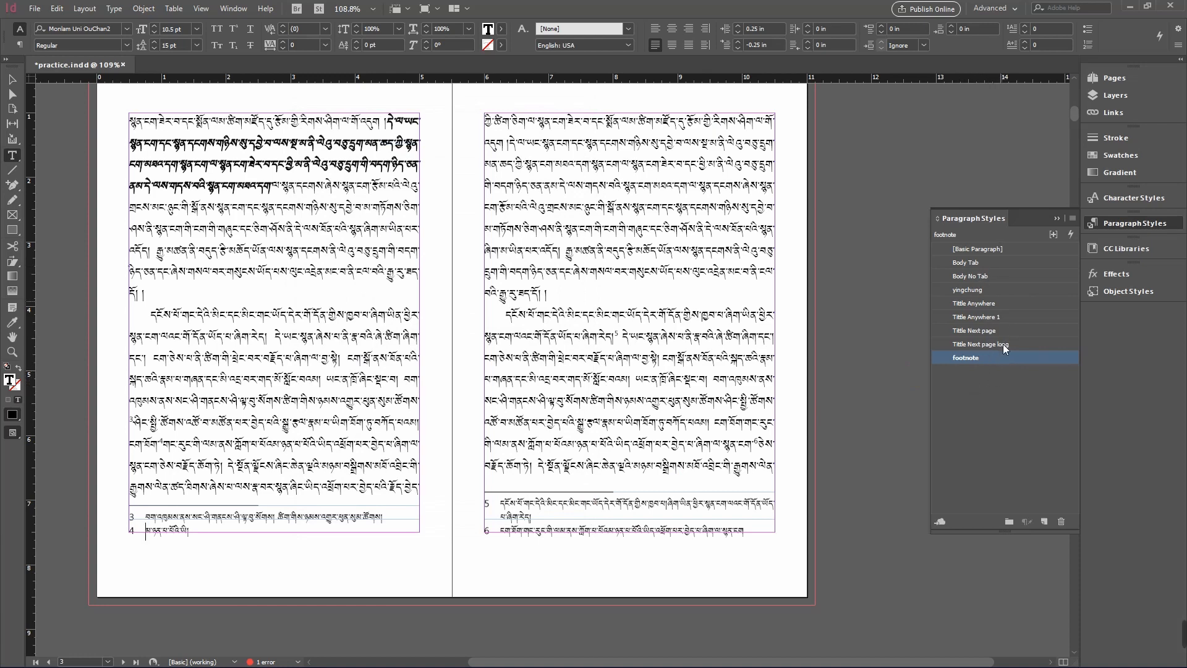
# - Set the footnote reference number's character style to Italic in the document footnote options
pyautogui.click(114, 8)
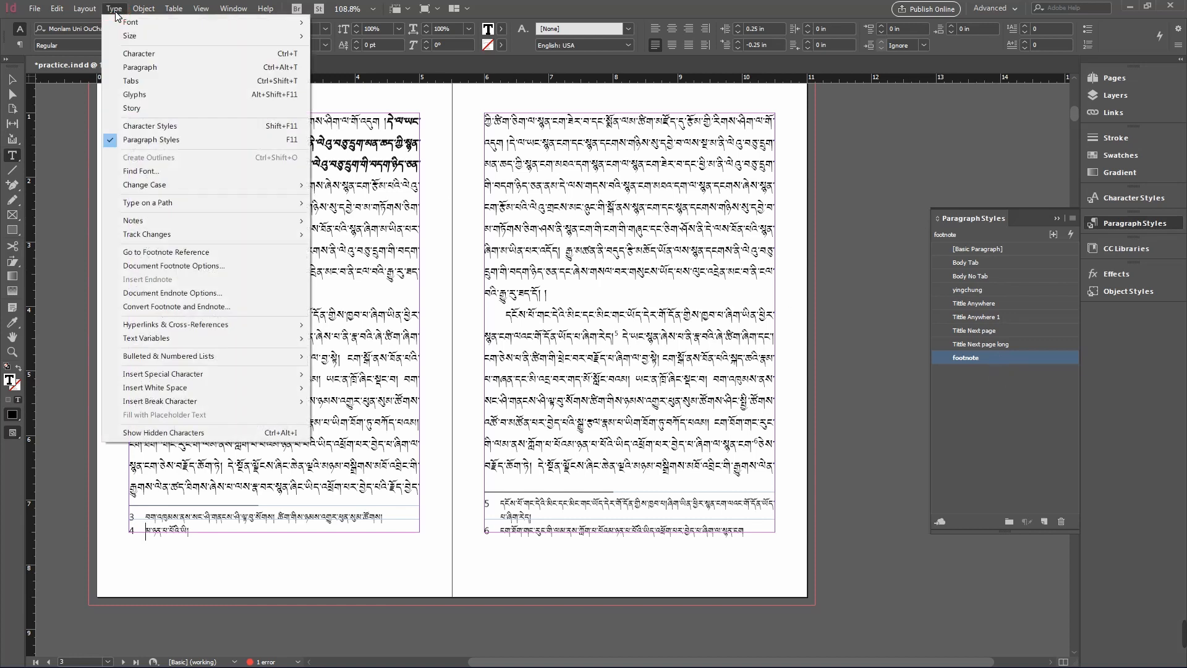
pyautogui.click(203, 265)
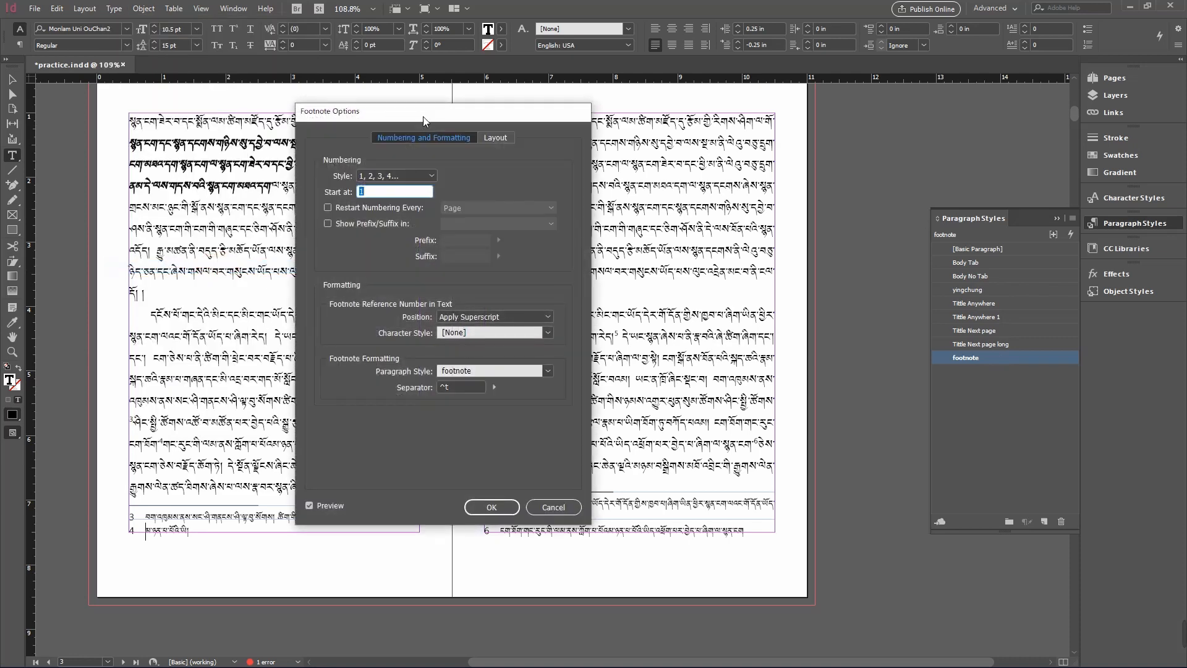
pyautogui.moveTo(423, 113); pyautogui.dragTo(675, 132)
pyautogui.click(625, 212)
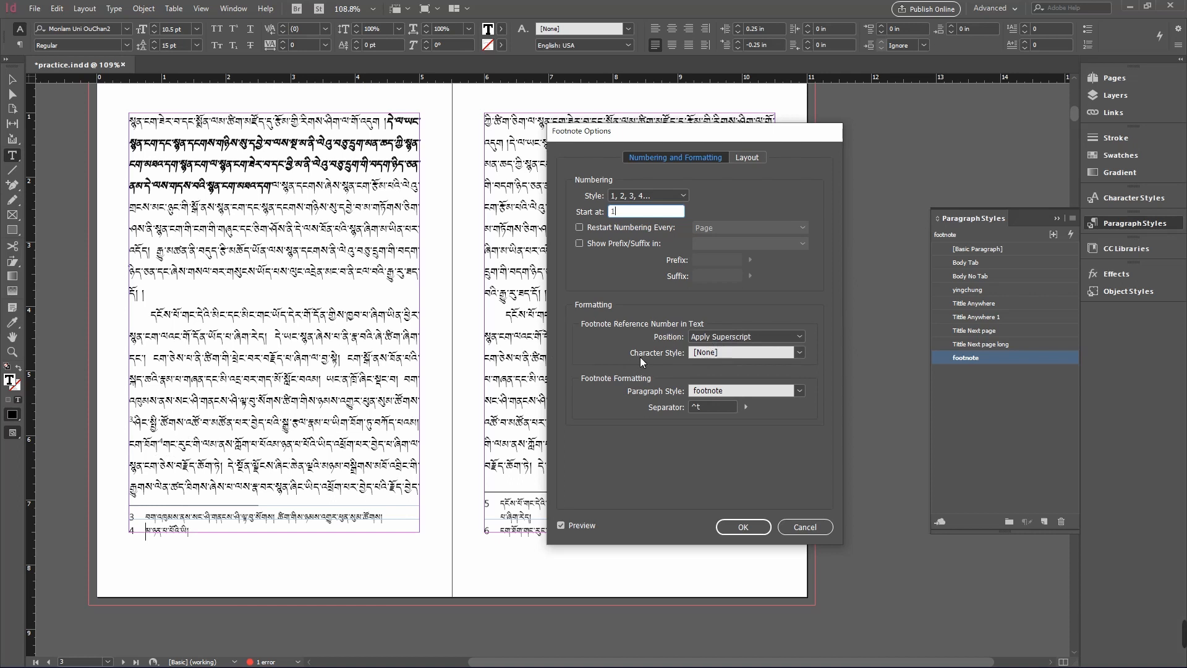
pyautogui.click(789, 353)
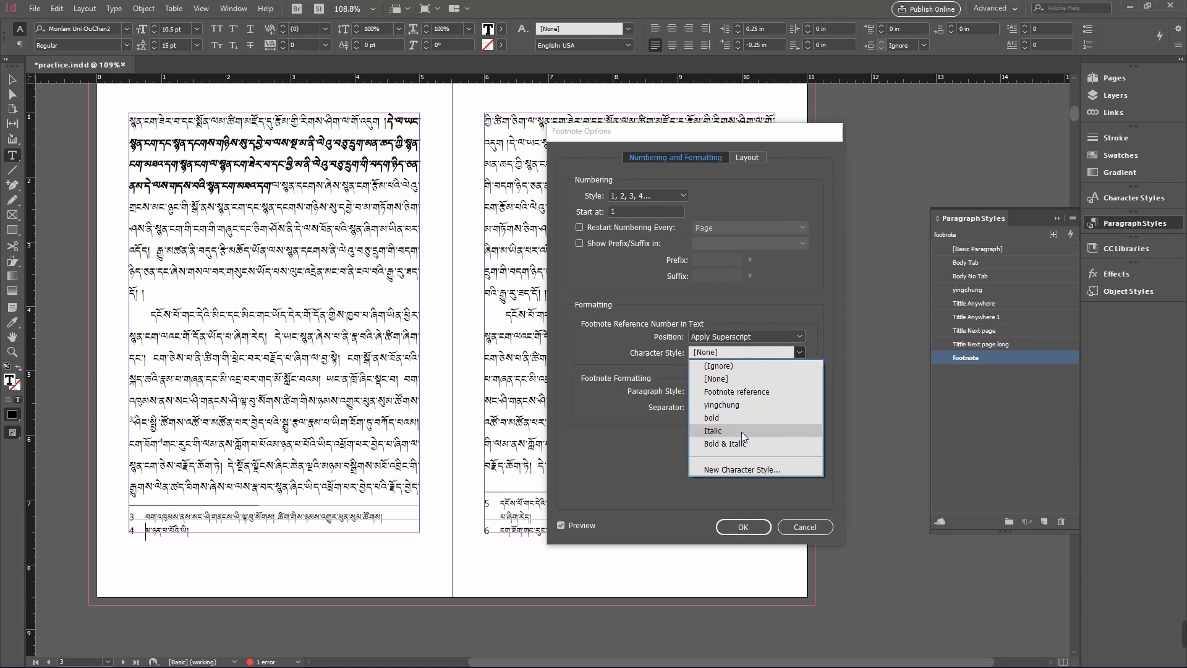
pyautogui.click(743, 430)
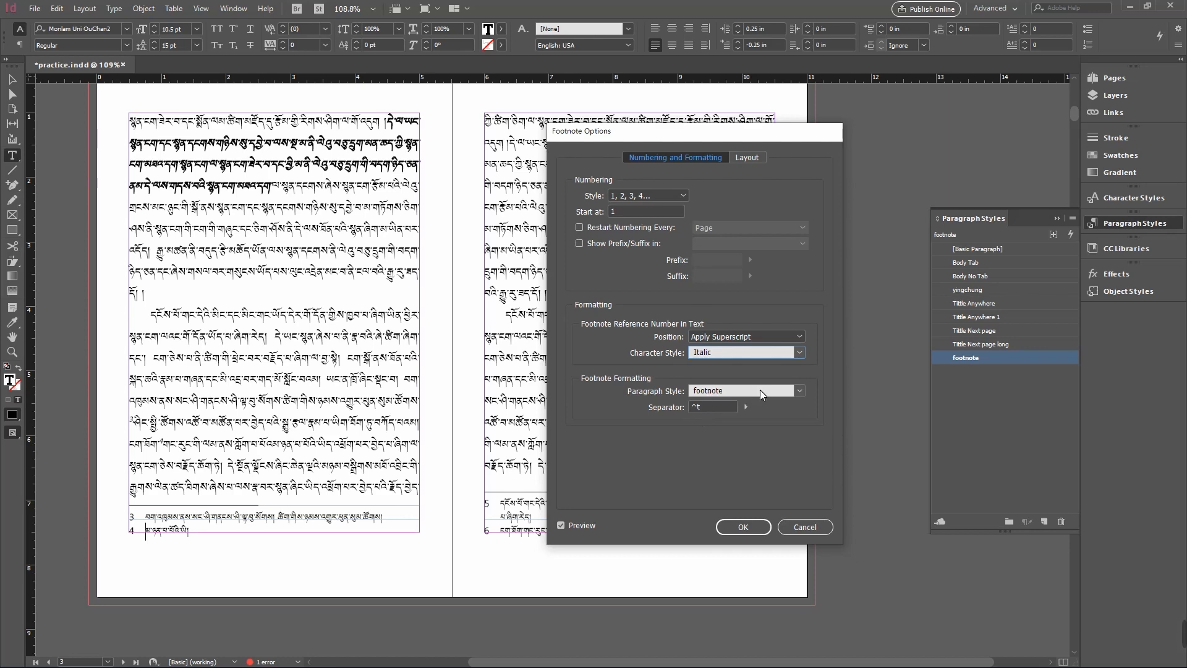
# - Review the footnote layout options, including split footnotes, rule type and rule color, and apply the footnote options
pyautogui.click(754, 157)
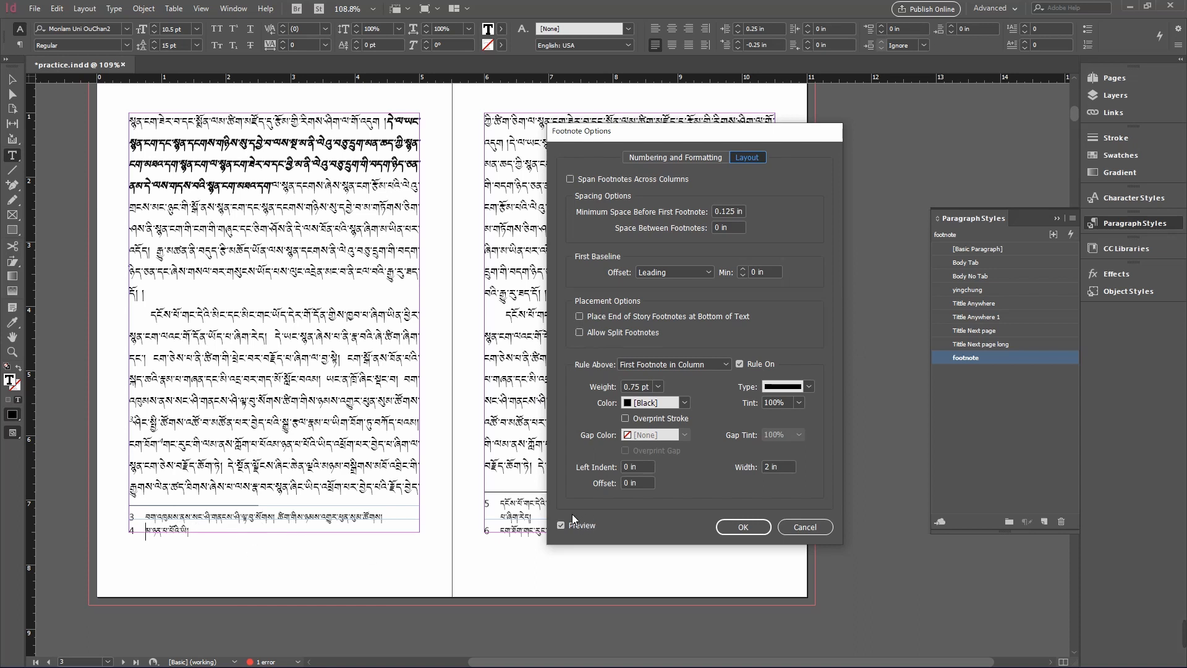
pyautogui.click(579, 332)
pyautogui.click(578, 333)
pyautogui.click(802, 385)
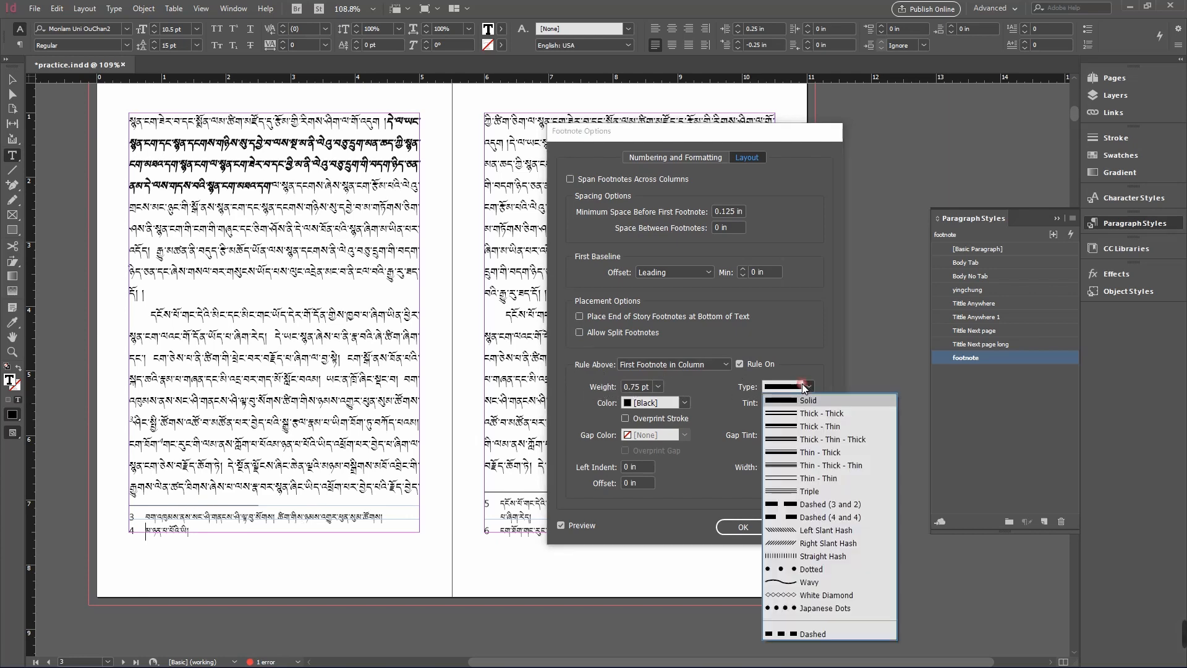
pyautogui.click(810, 386)
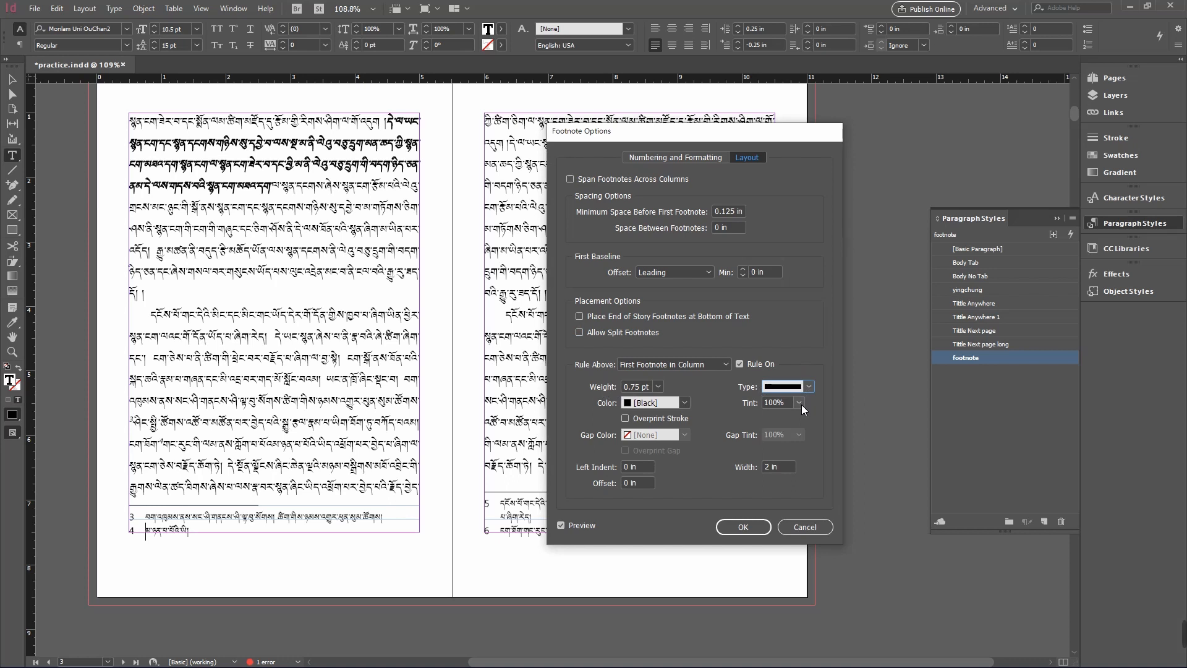
pyautogui.click(685, 402)
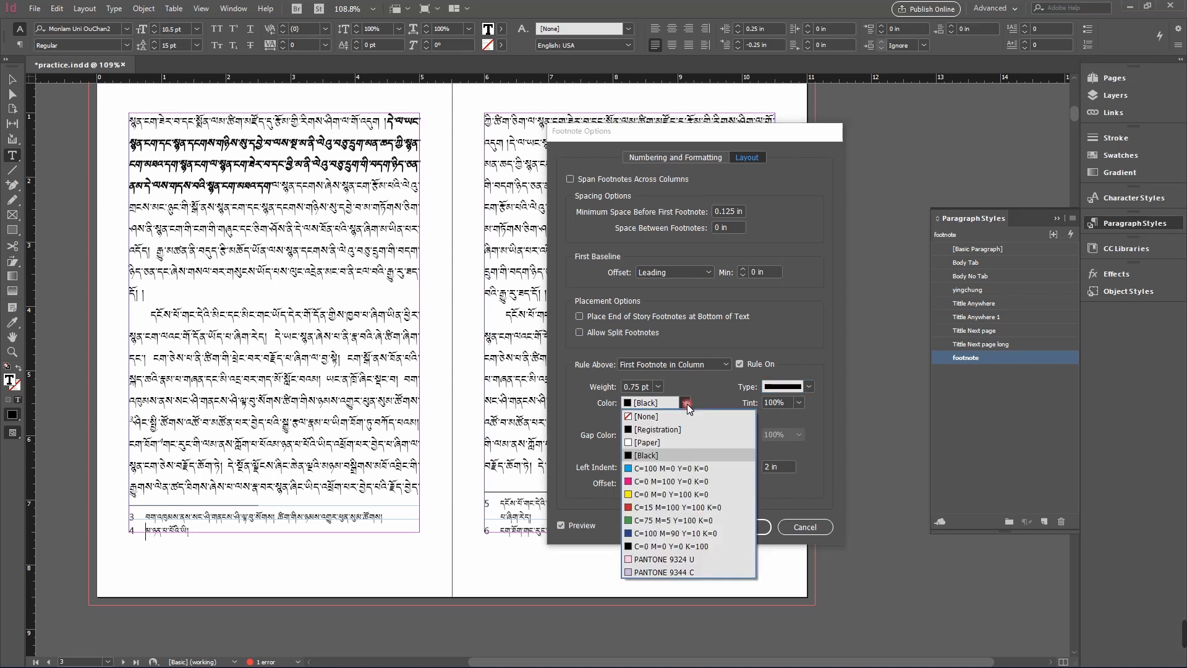
pyautogui.click(685, 402)
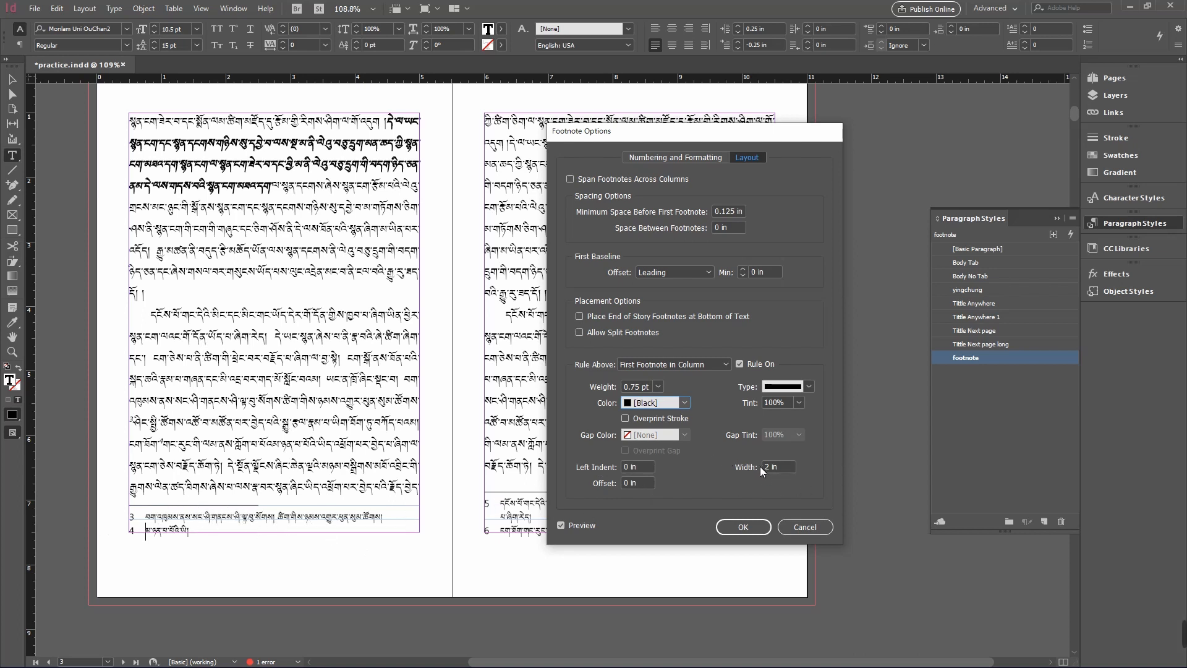
pyautogui.click(743, 526)
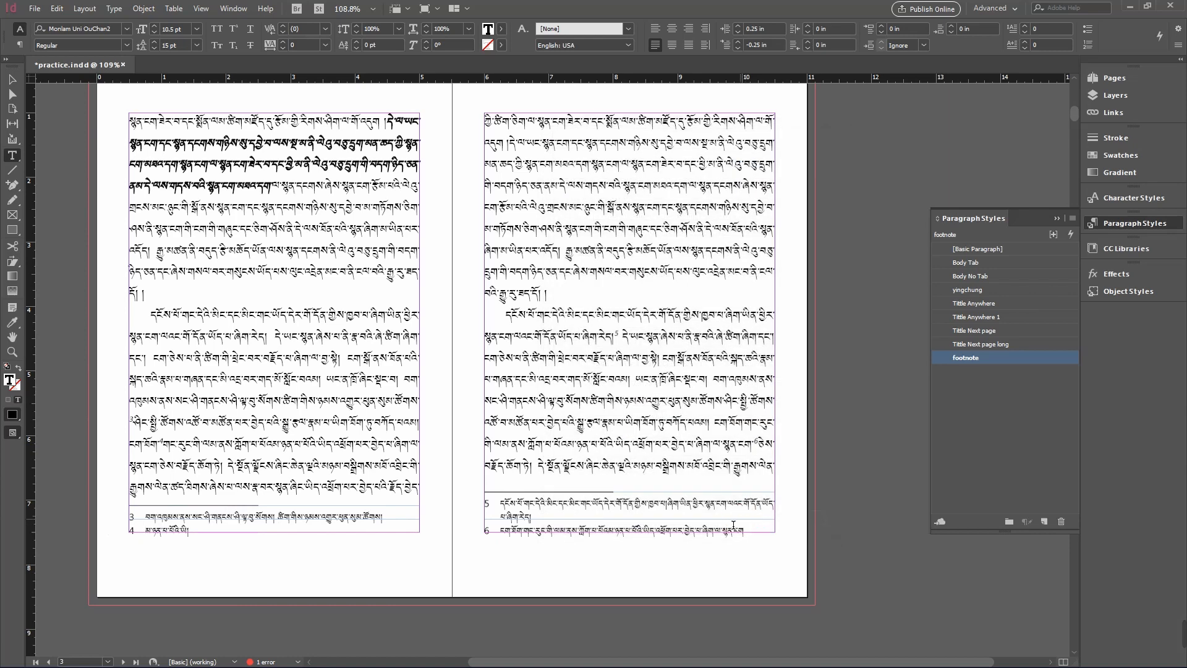
# - Review the footnote paragraph style's character formats, indents, tabs and justification settings, and close the style options
pyautogui.doubleClick(1039, 357)
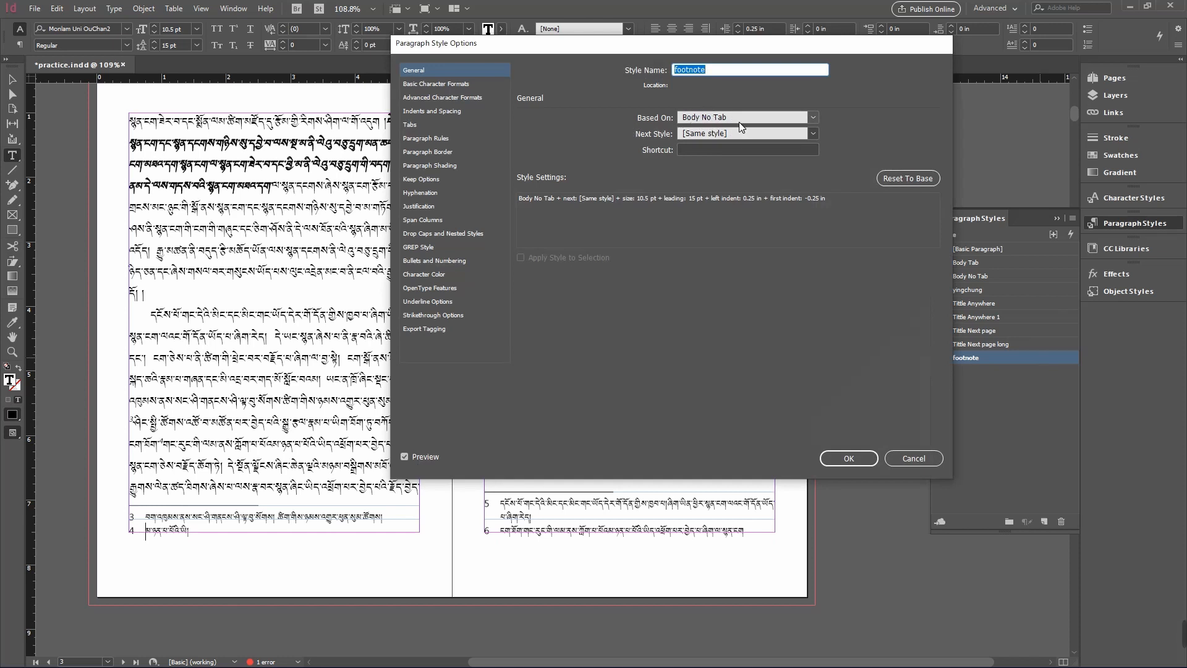
pyautogui.click(444, 85)
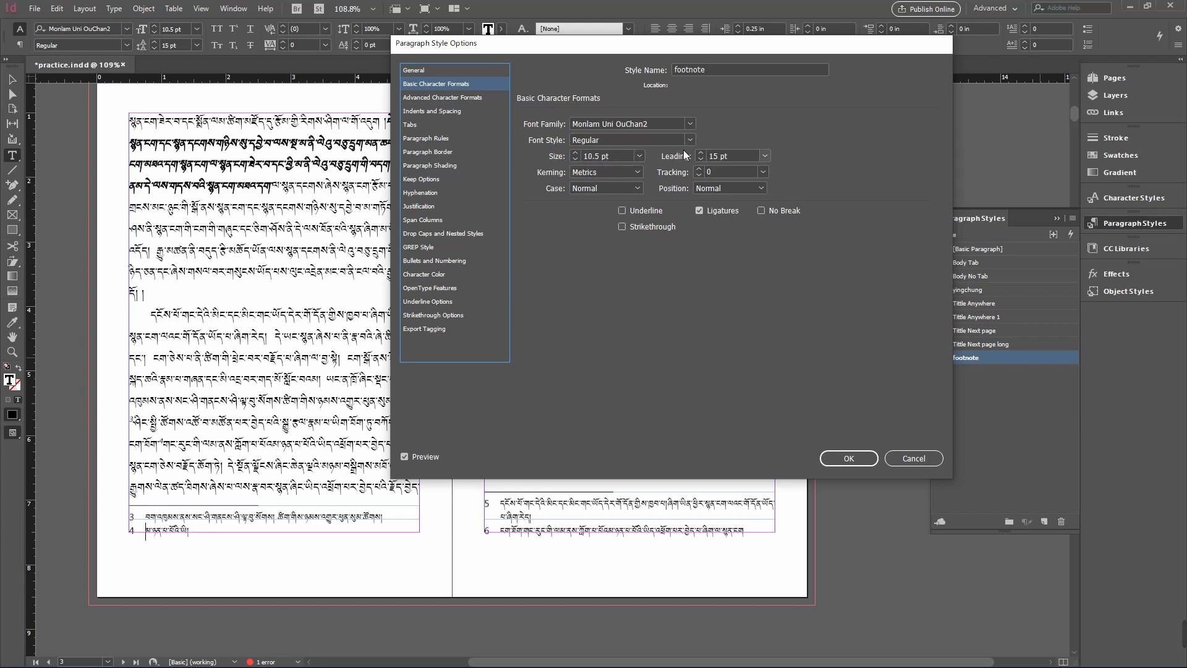
pyautogui.click(482, 97)
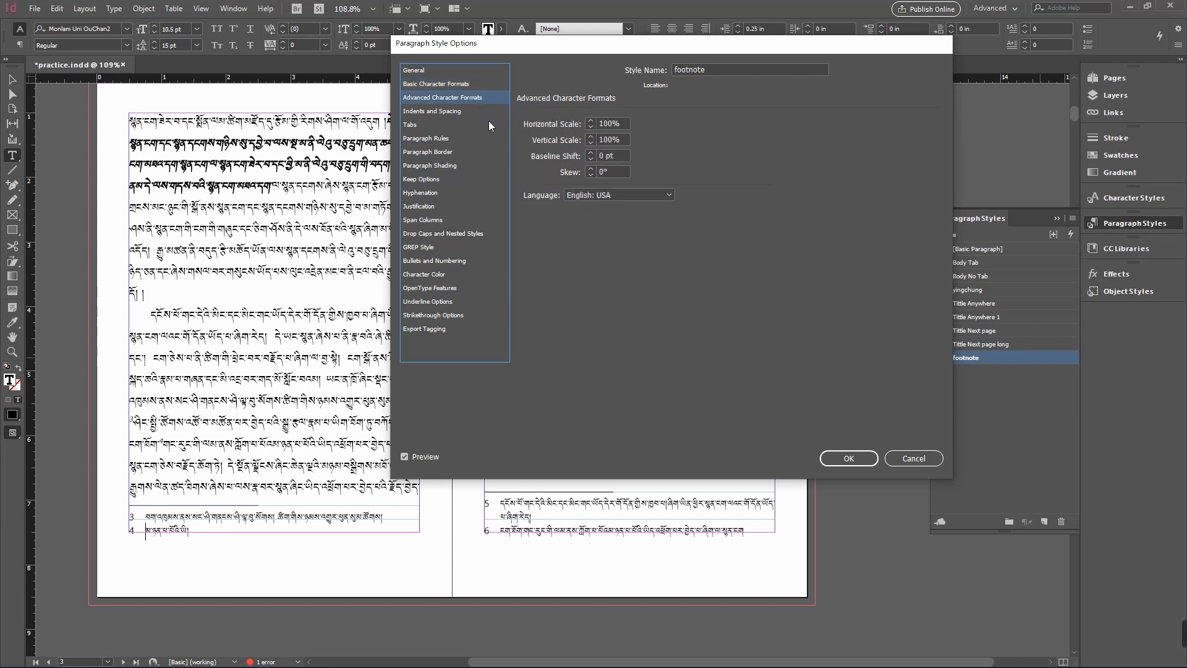
pyautogui.click(481, 112)
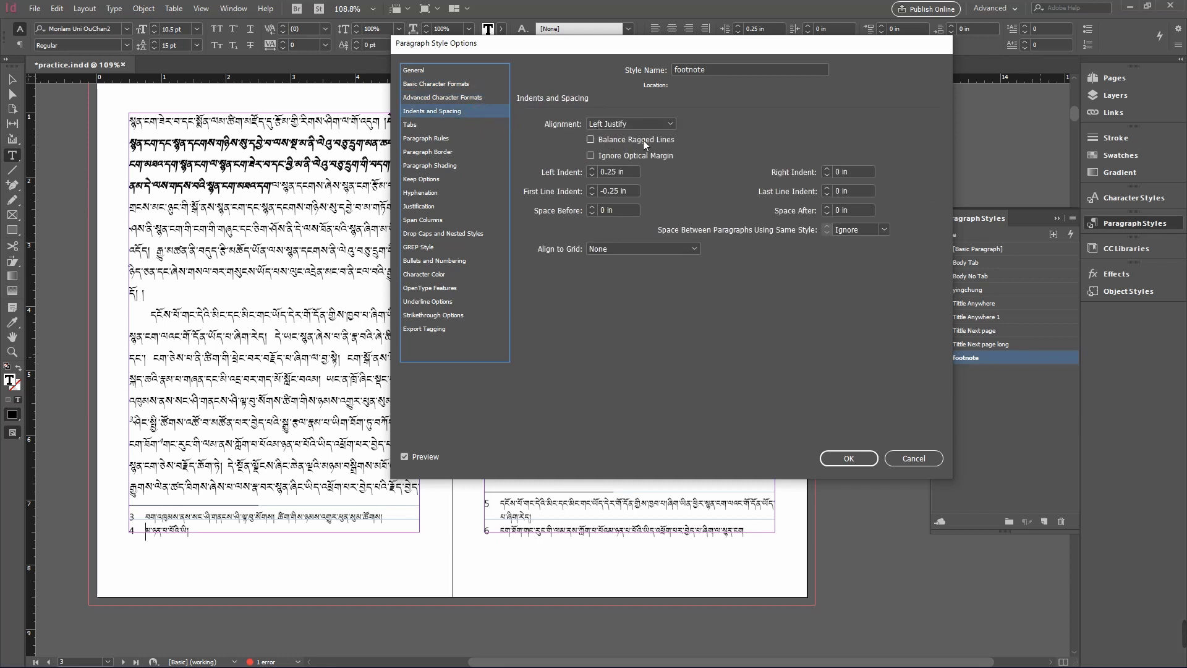
pyautogui.click(421, 125)
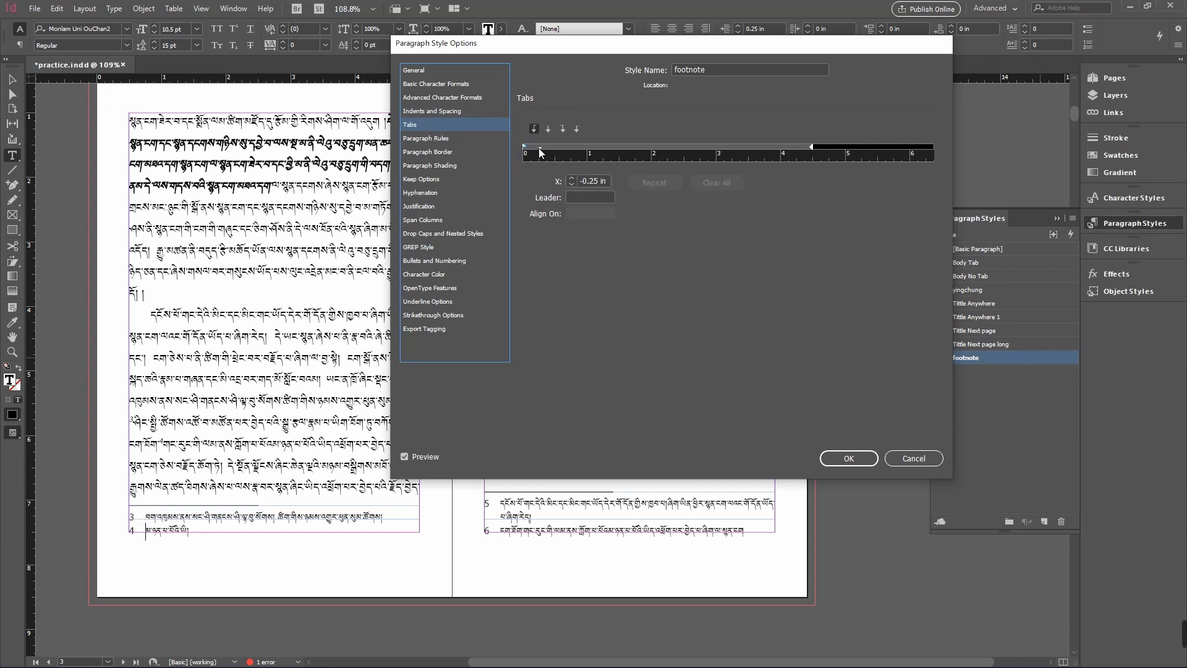
pyautogui.moveTo(539, 148)
pyautogui.mouseDown()
pyautogui.moveTo(599, 151)
pyautogui.moveTo(585, 150)
pyautogui.moveTo(584, 122)
pyautogui.moveTo(526, 147)
pyautogui.moveTo(541, 147)
pyautogui.mouseUp()
pyautogui.click(525, 148)
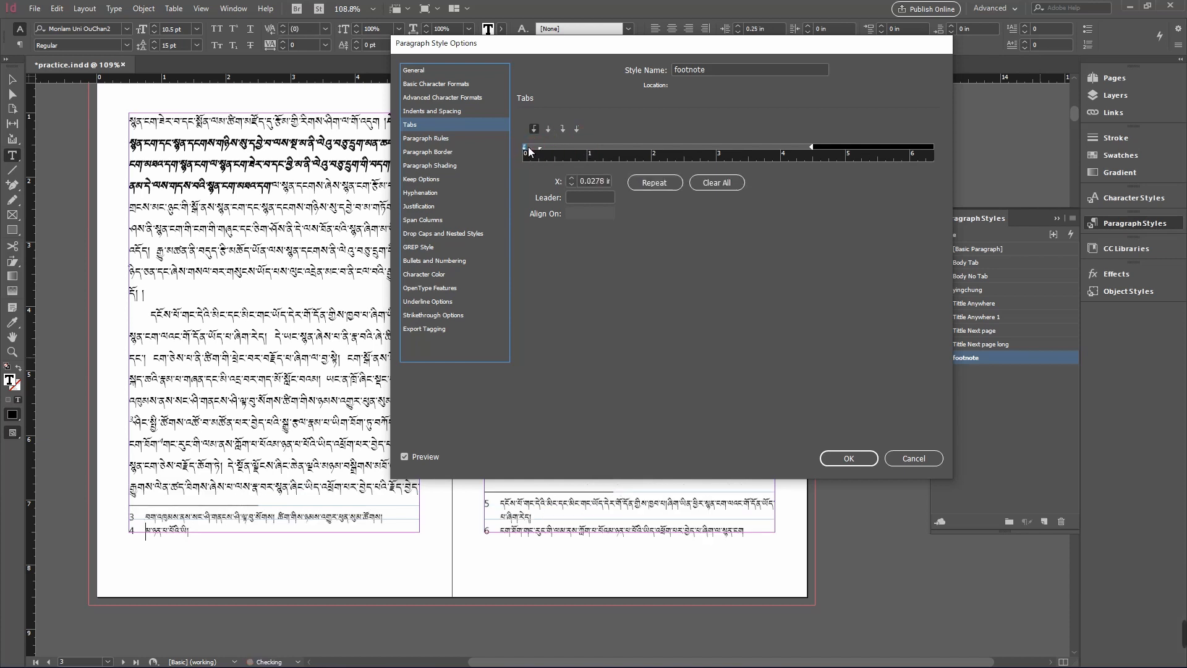
pyautogui.moveTo(523, 146)
pyautogui.mouseDown()
pyautogui.moveTo(539, 146)
pyautogui.moveTo(516, 149)
pyautogui.mouseUp()
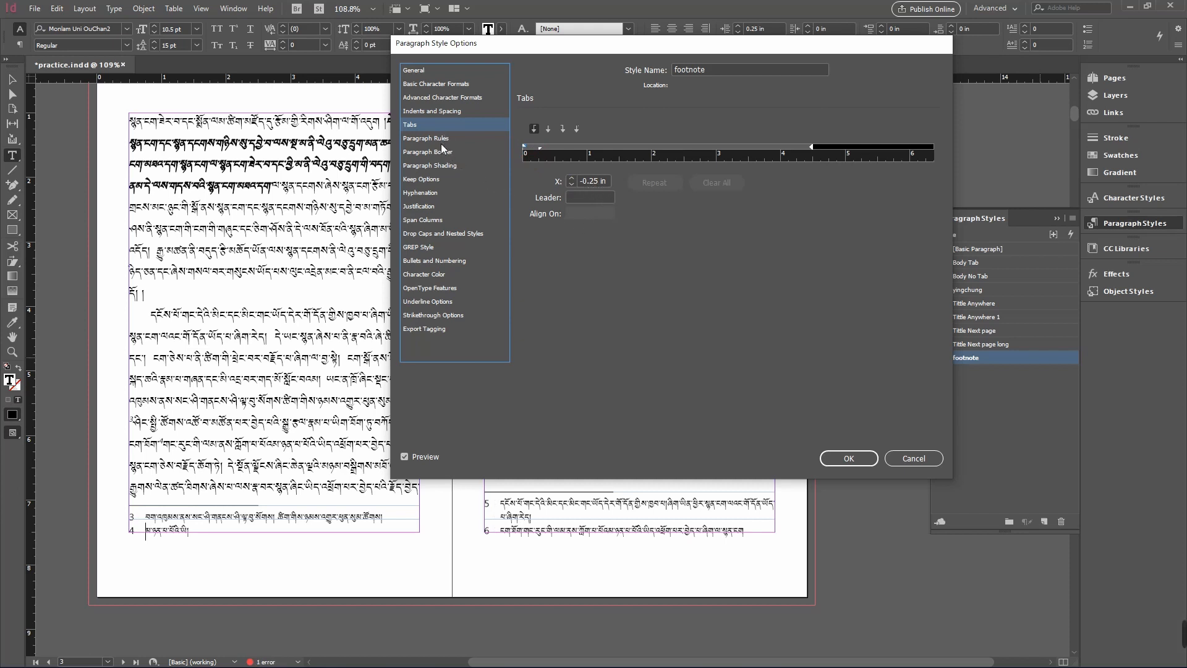
pyautogui.click(423, 206)
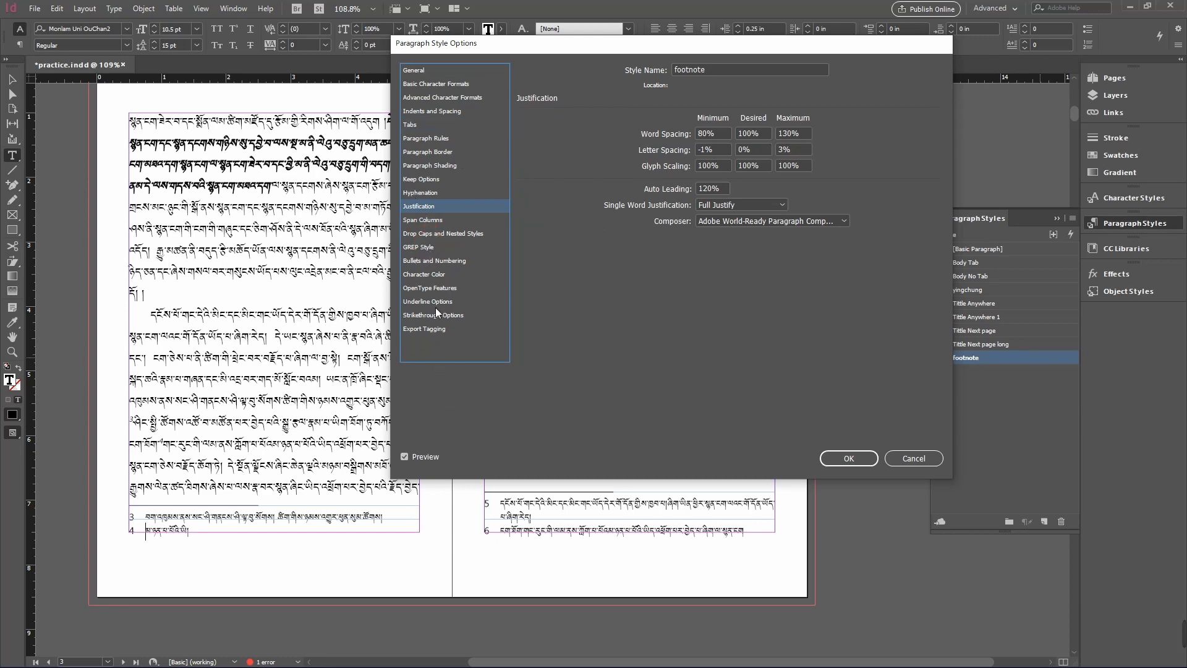
pyautogui.click(847, 457)
# - Preview the spread in presentation mode and return to the normal view
pyautogui.click(832, 343)
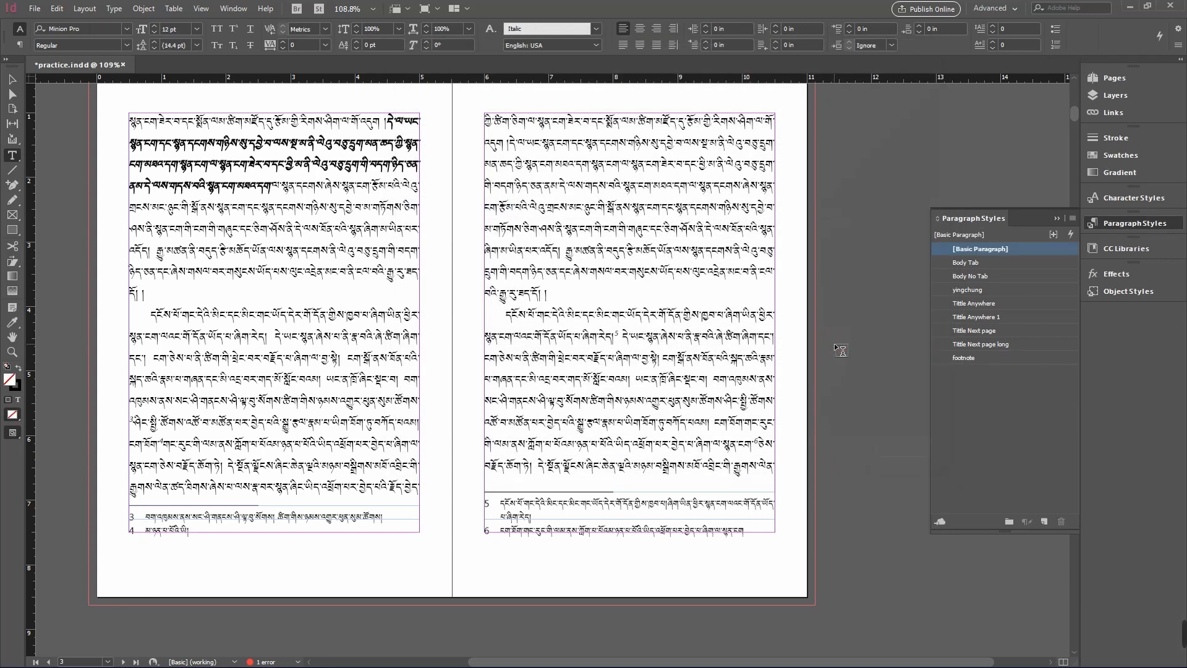
pyautogui.hotkey('shift', 'w')
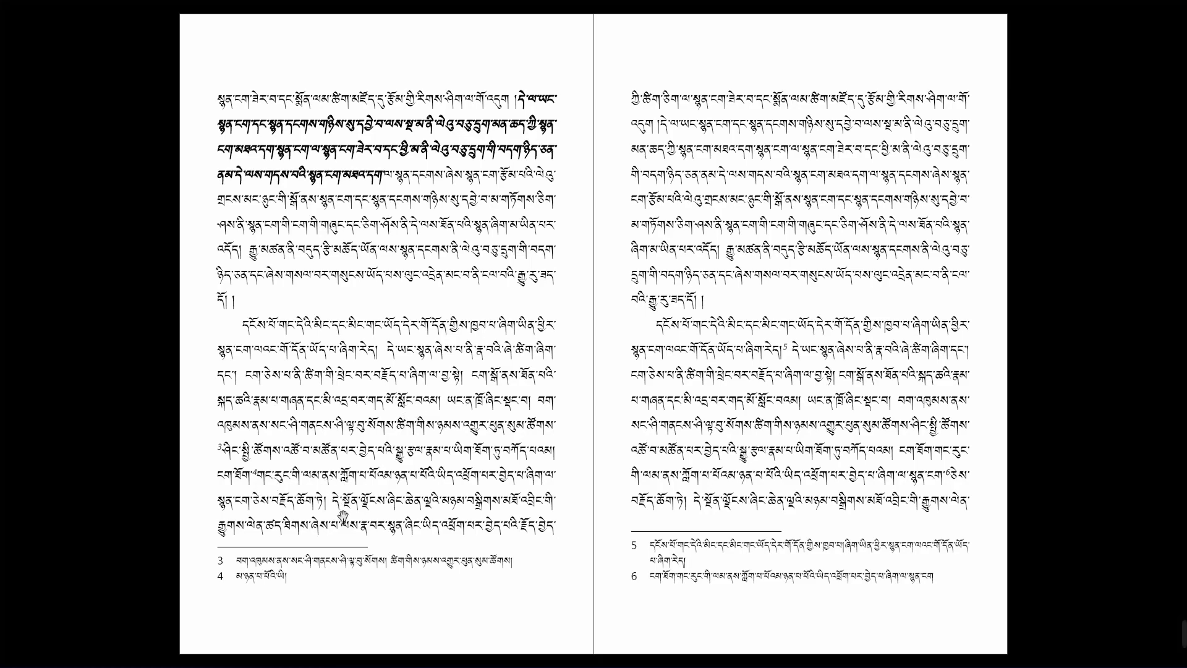
pyautogui.press('Escape')
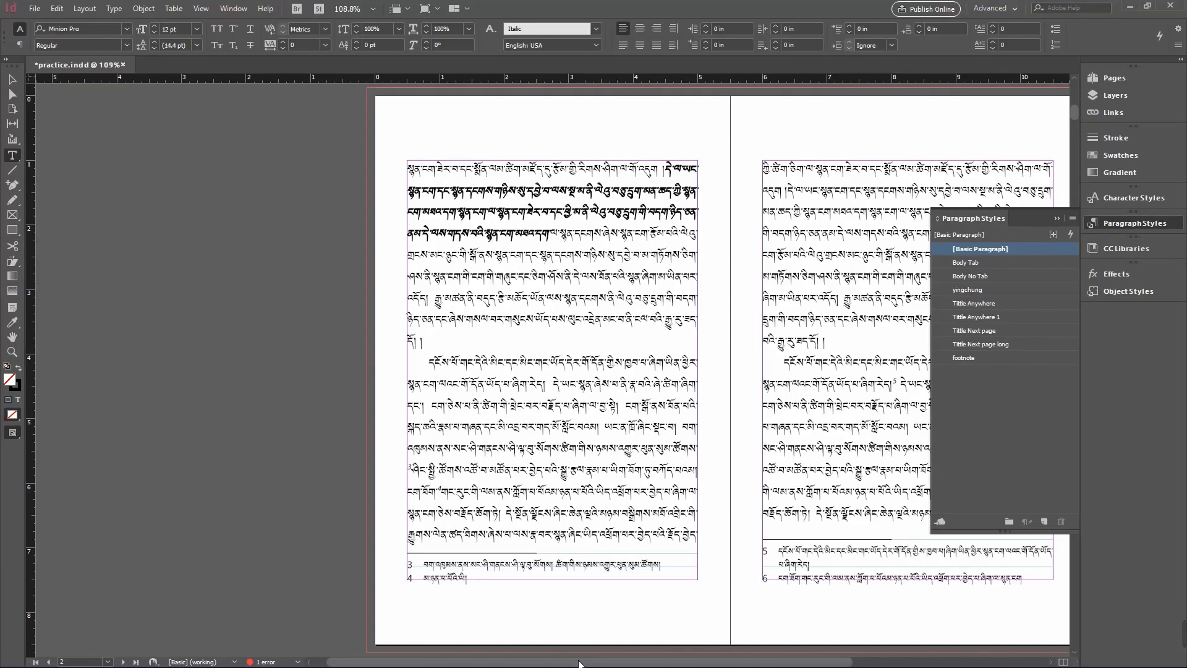
pyautogui.moveTo(579, 662); pyautogui.dragTo(657, 663)
pyautogui.scroll(3, 654, 548)
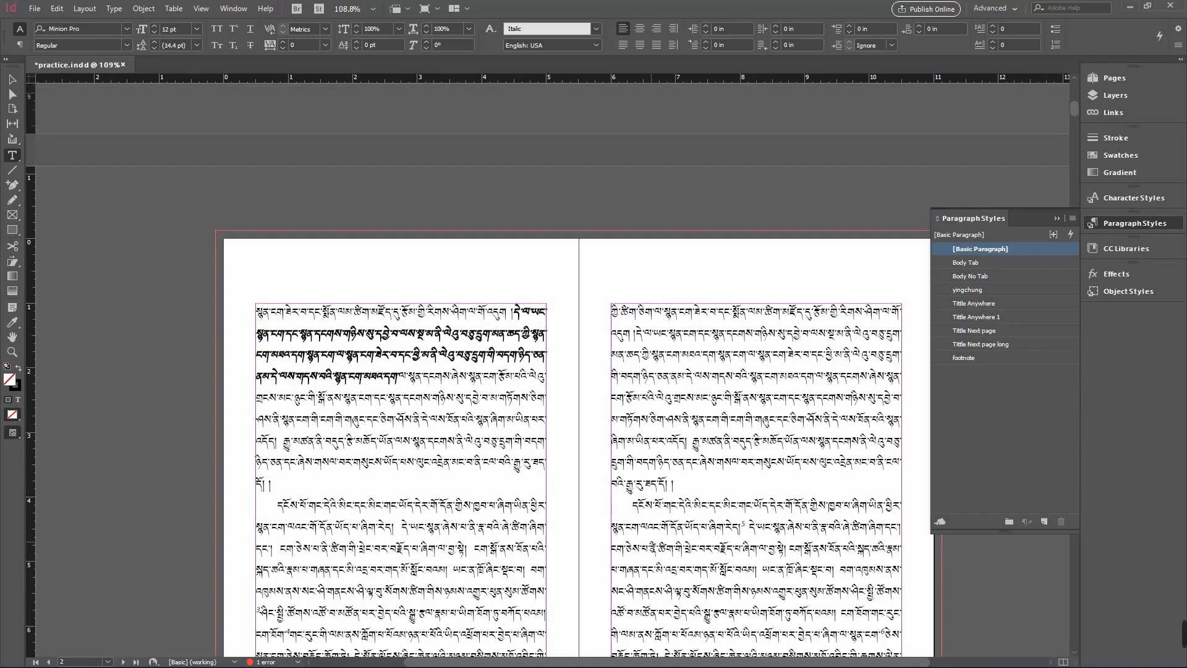
pyautogui.scroll(6, 658, 518)
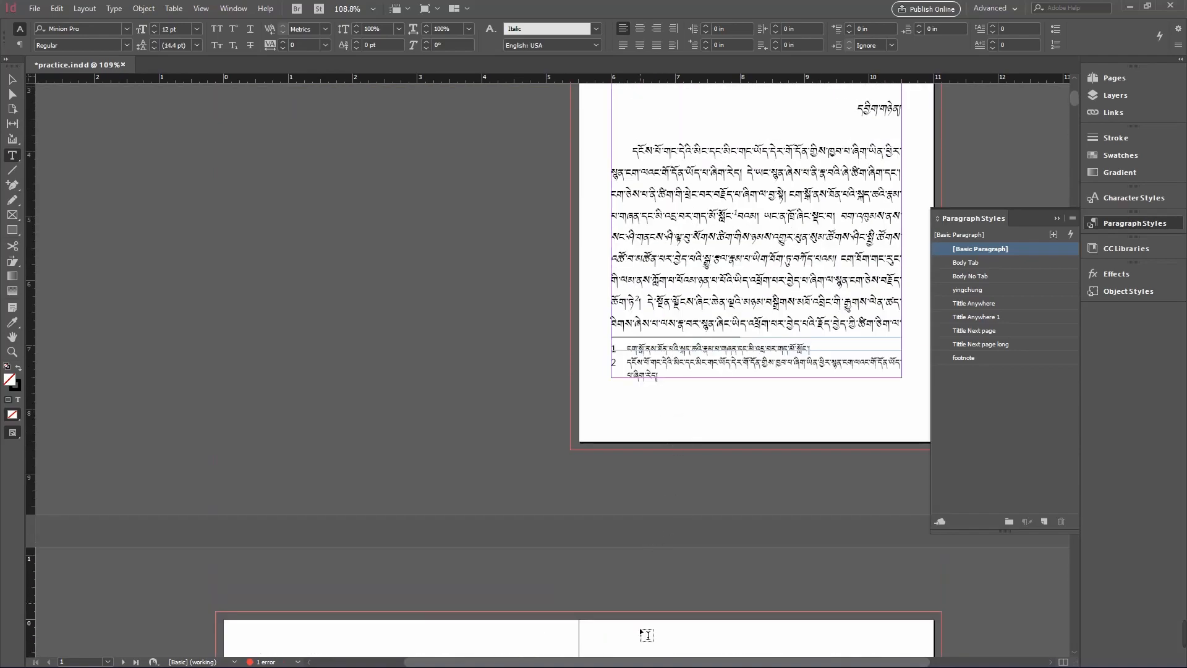
pyautogui.moveTo(576, 662); pyautogui.dragTo(683, 662)
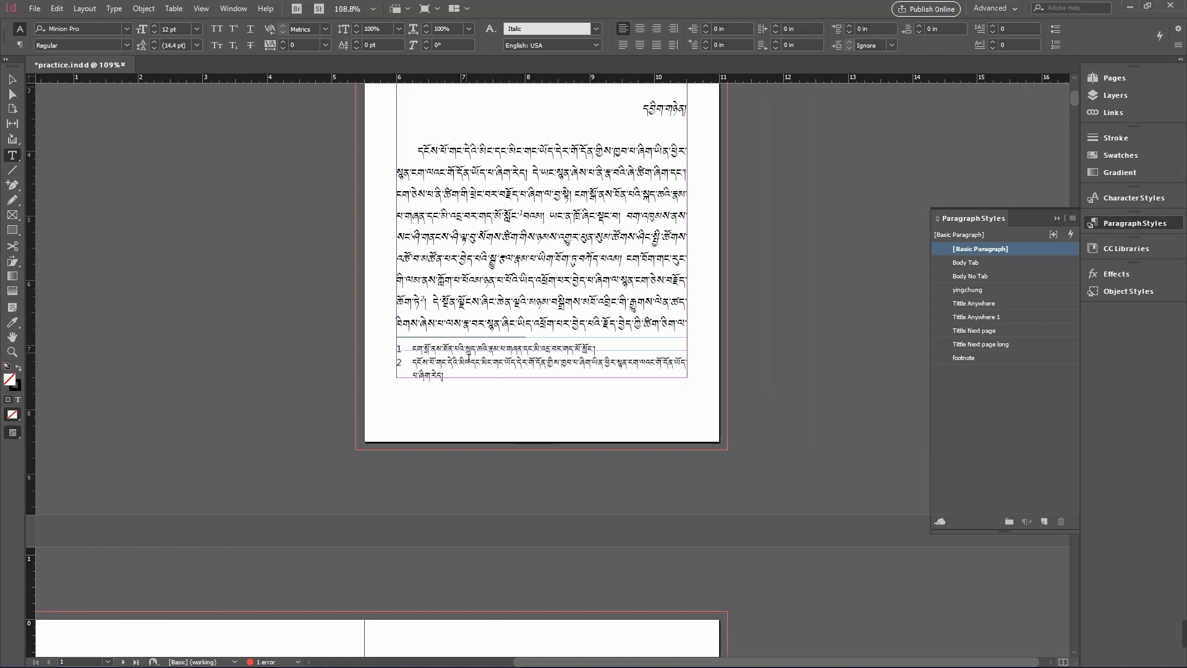
# - Reopen the document footnote options and confirm them without changes
pyautogui.click(114, 9)
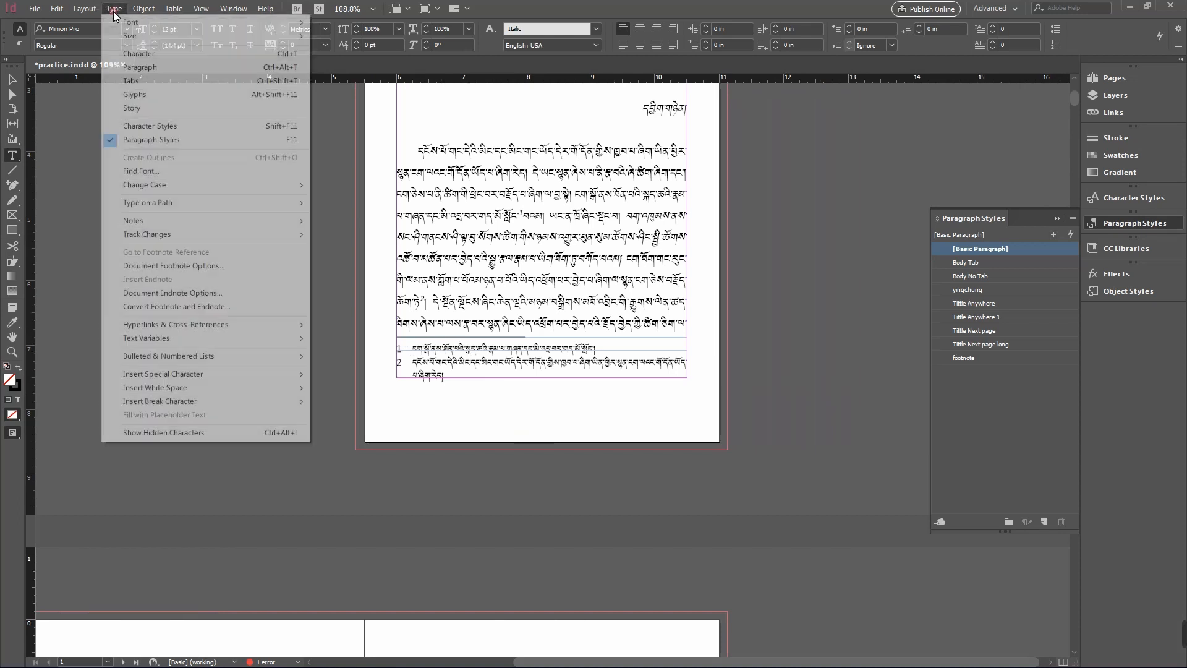
pyautogui.click(209, 267)
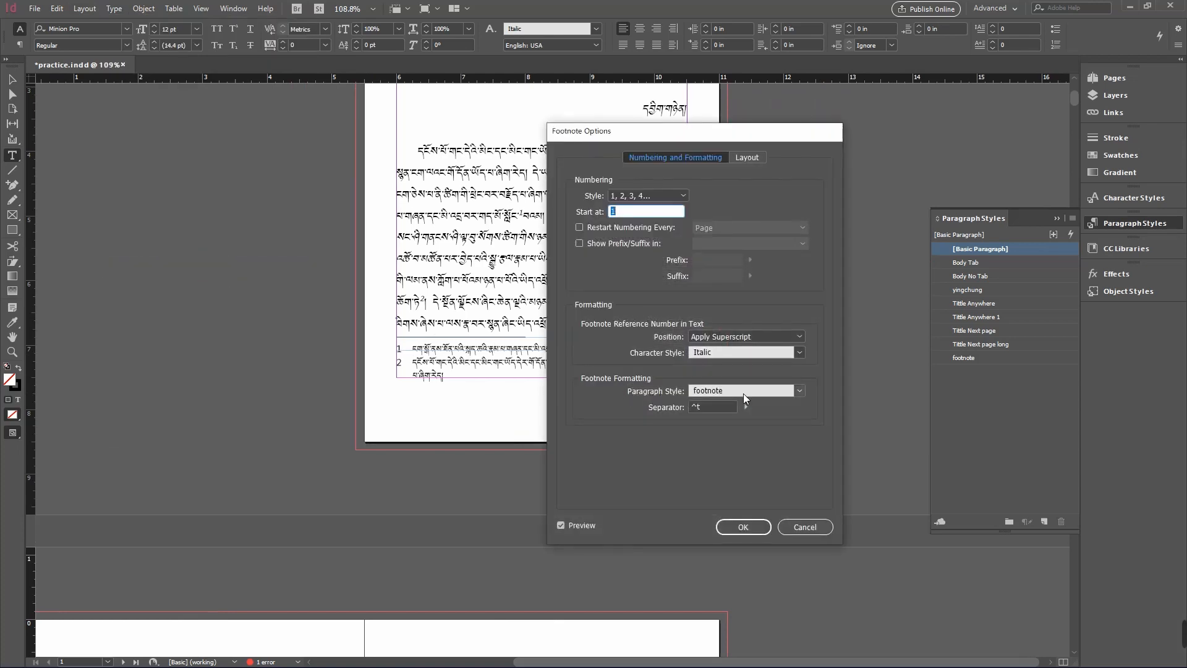
pyautogui.click(745, 524)
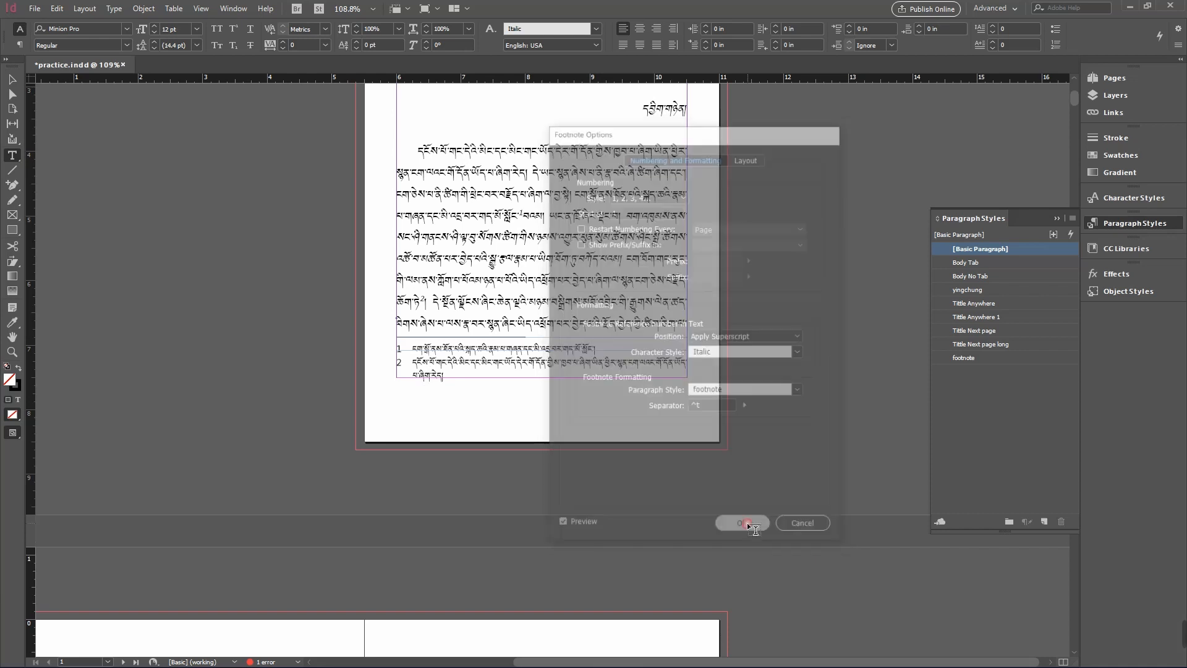
# - Select the first footnote's paragraph to inspect its text and style, then deselect it
pyautogui.click(532, 358)
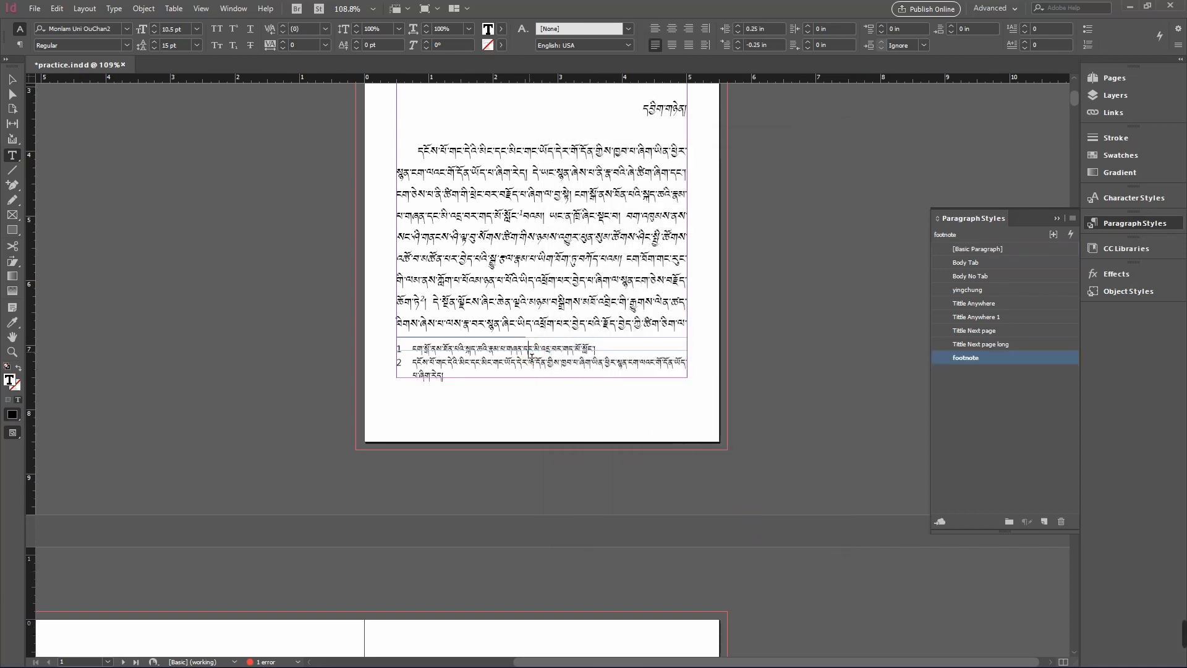
pyautogui.tripleClick(505, 351)
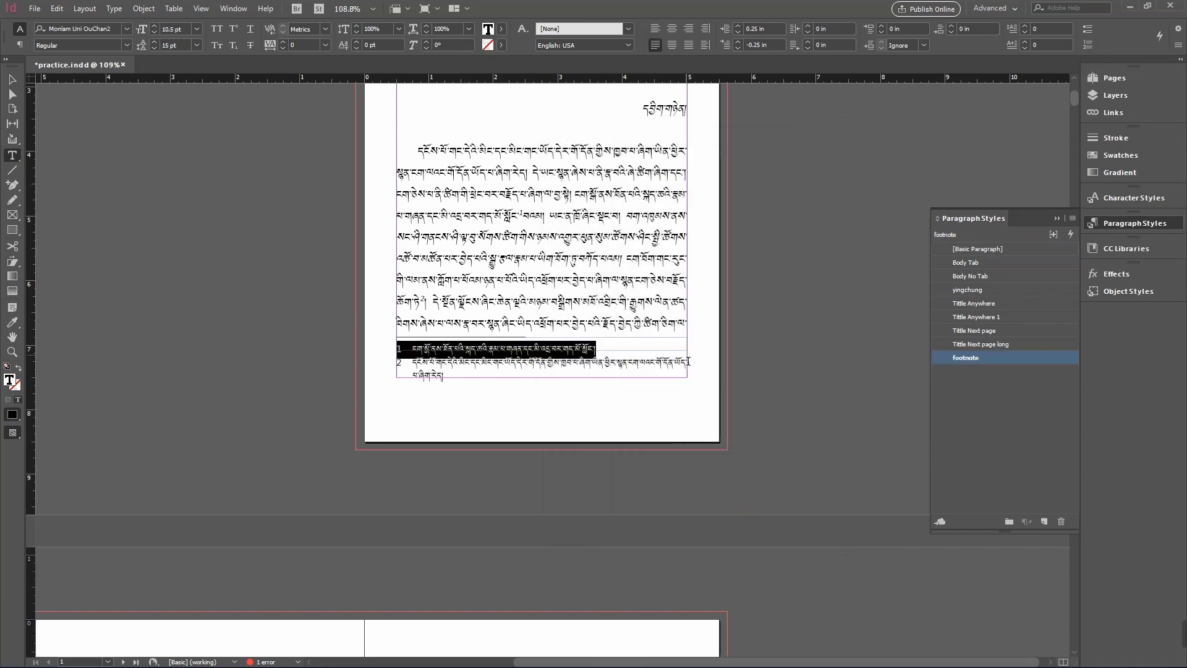
pyautogui.click(513, 350)
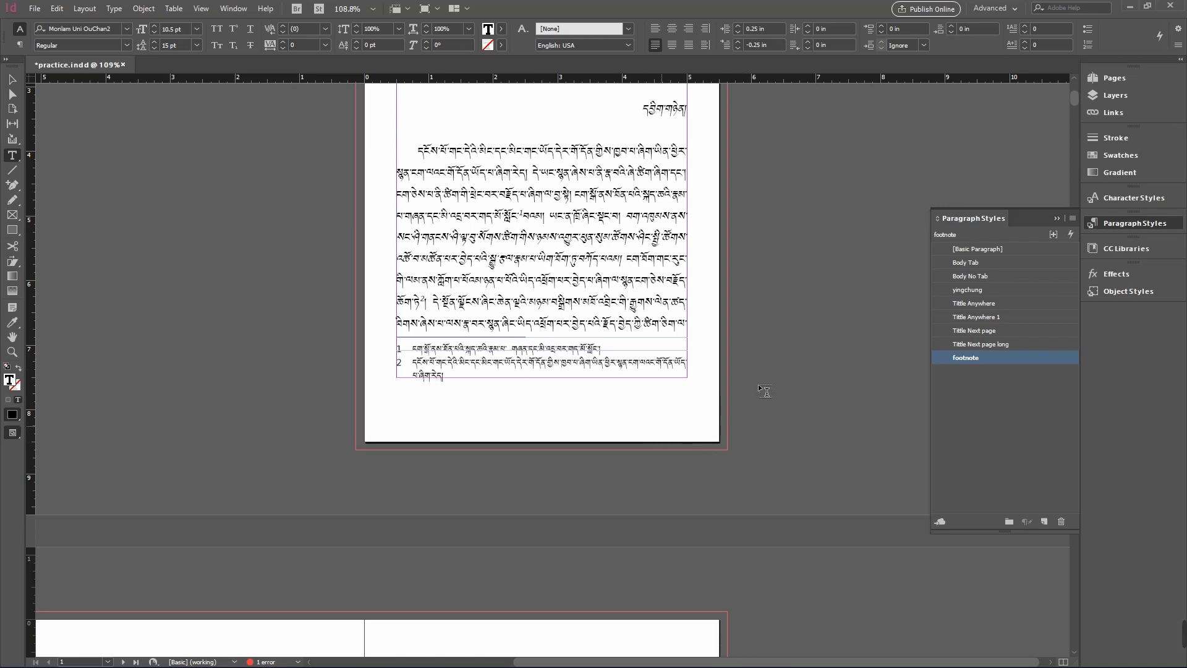
pyautogui.click(794, 370)
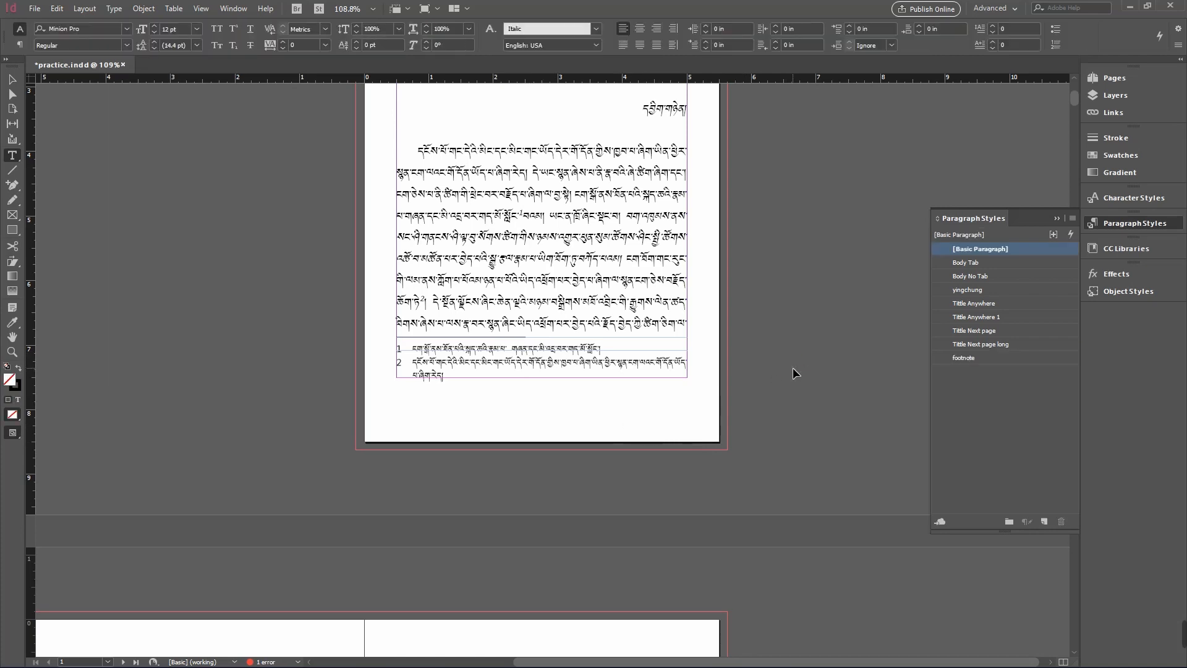
# - Open Find/Change and enter ང as the text to find, moving on to the replacement field
pyautogui.hotkey('ctrl', 'f')
pyautogui.moveTo(257, 82); pyautogui.dragTo(198, 131)
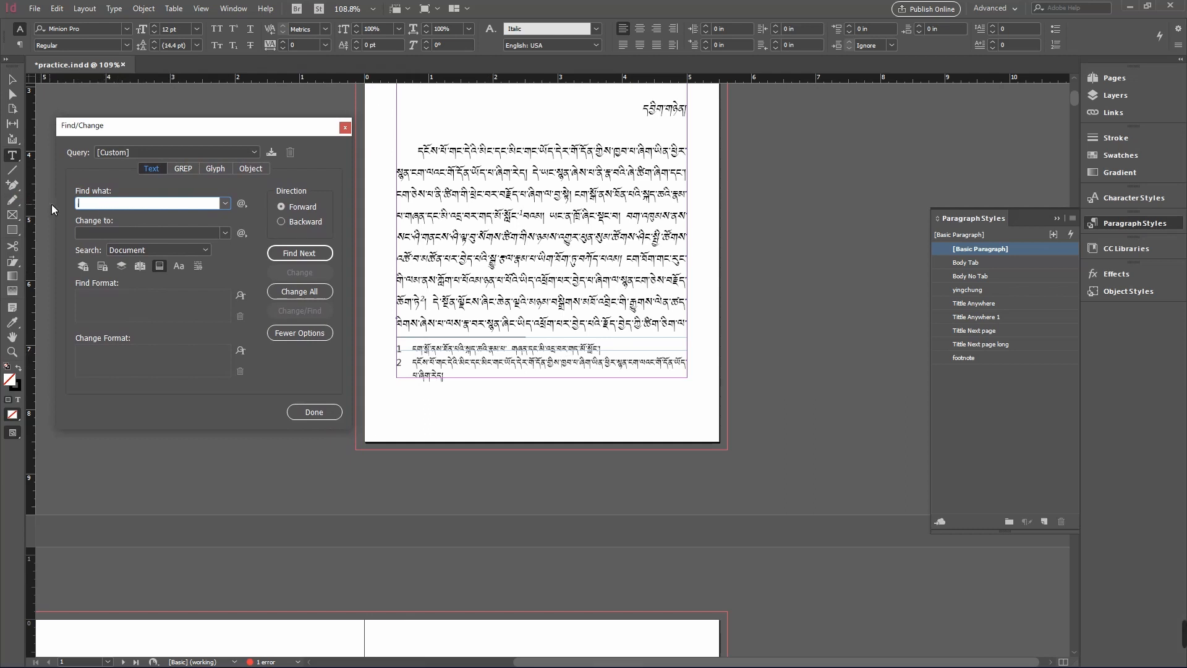
pyautogui.press('BackSpace')
pyautogui.press('BackSpace')
pyautogui.write('ང')
pyautogui.click(122, 234)
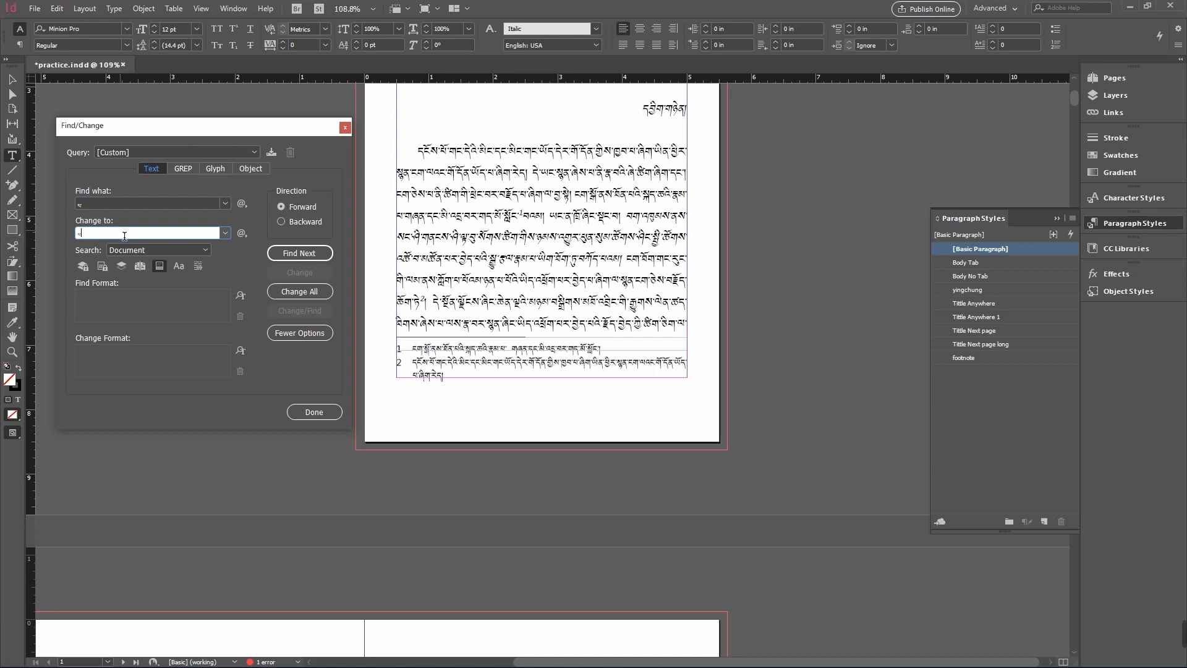
# - Set the search scope to Document, replace all matches in the footnote text, and close Find/Change
pyautogui.click(203, 251)
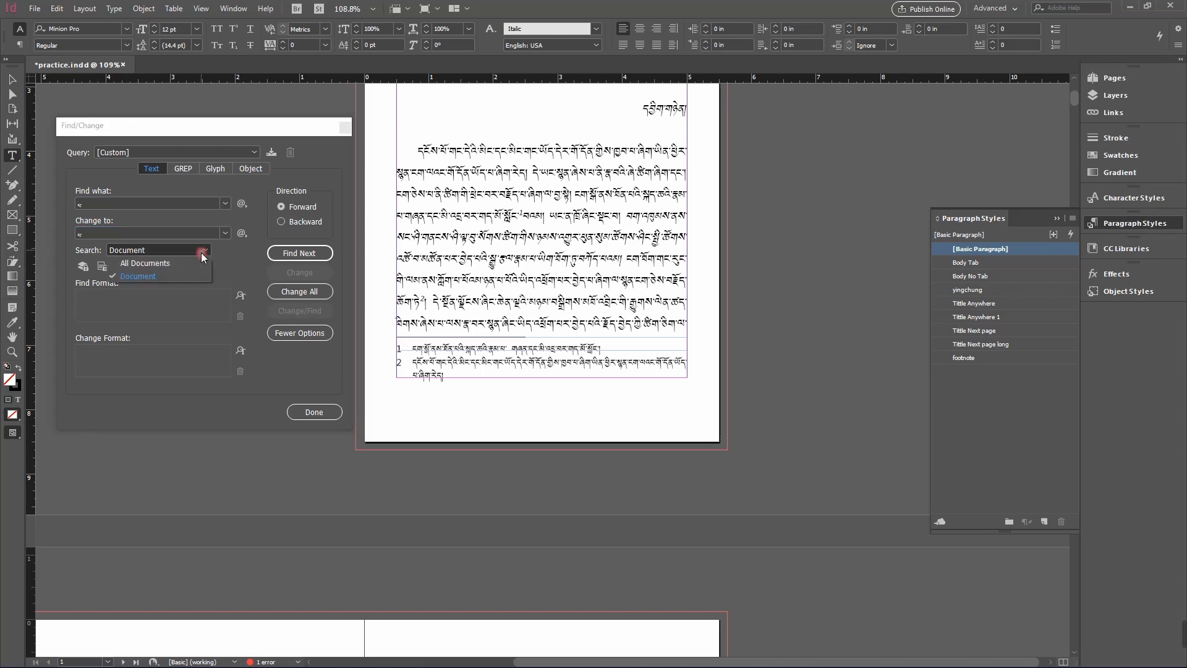
pyautogui.click(161, 276)
pyautogui.click(172, 302)
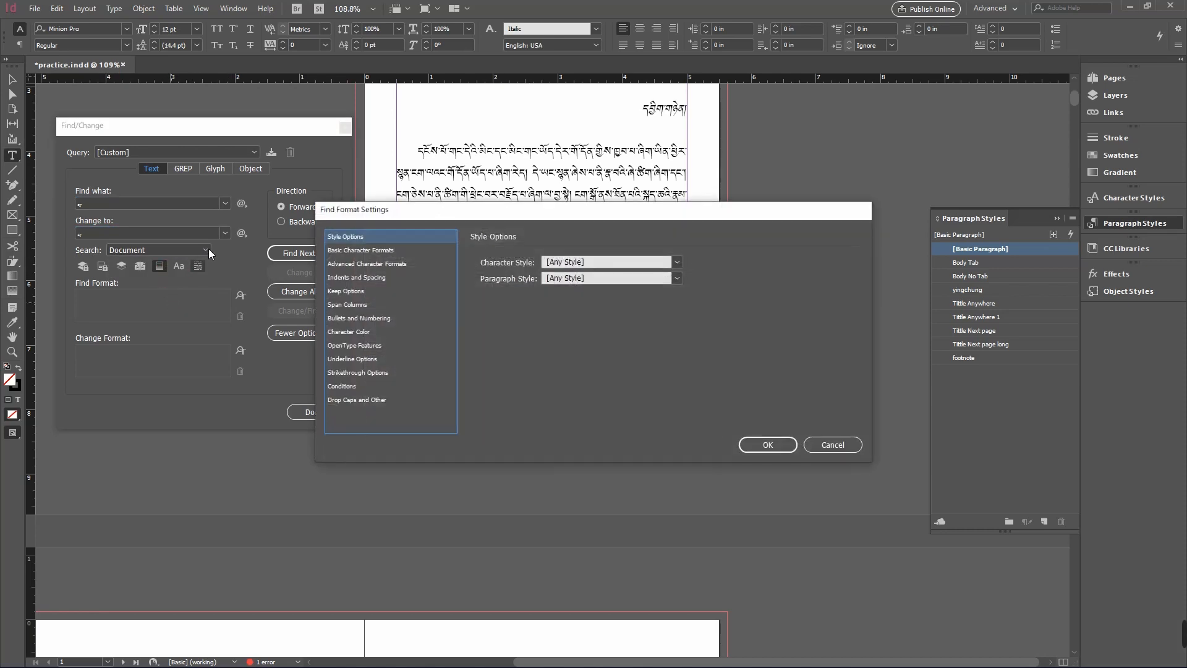
pyautogui.click(832, 444)
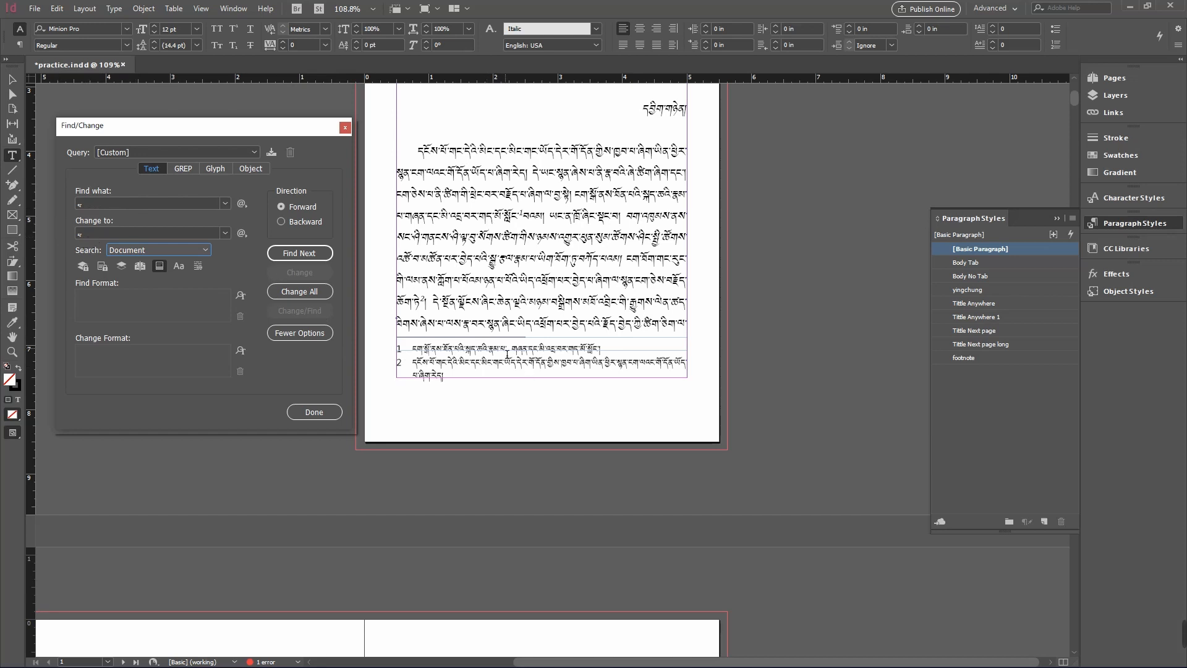
pyautogui.click(299, 291)
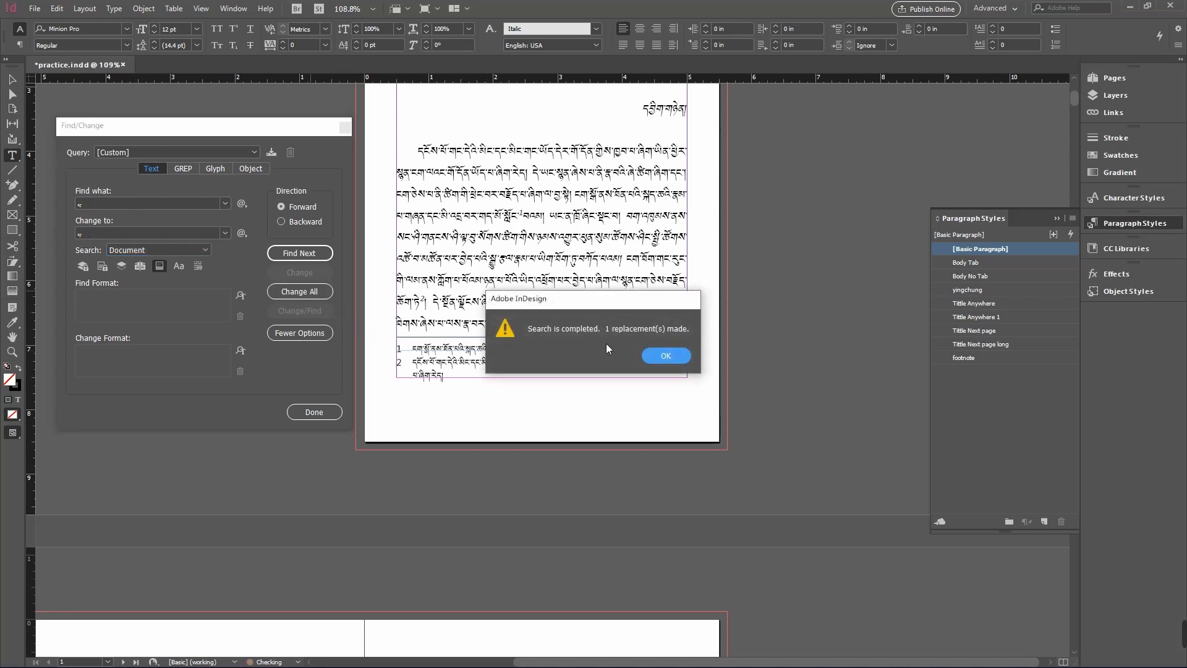
pyautogui.moveTo(609, 337); pyautogui.dragTo(727, 332)
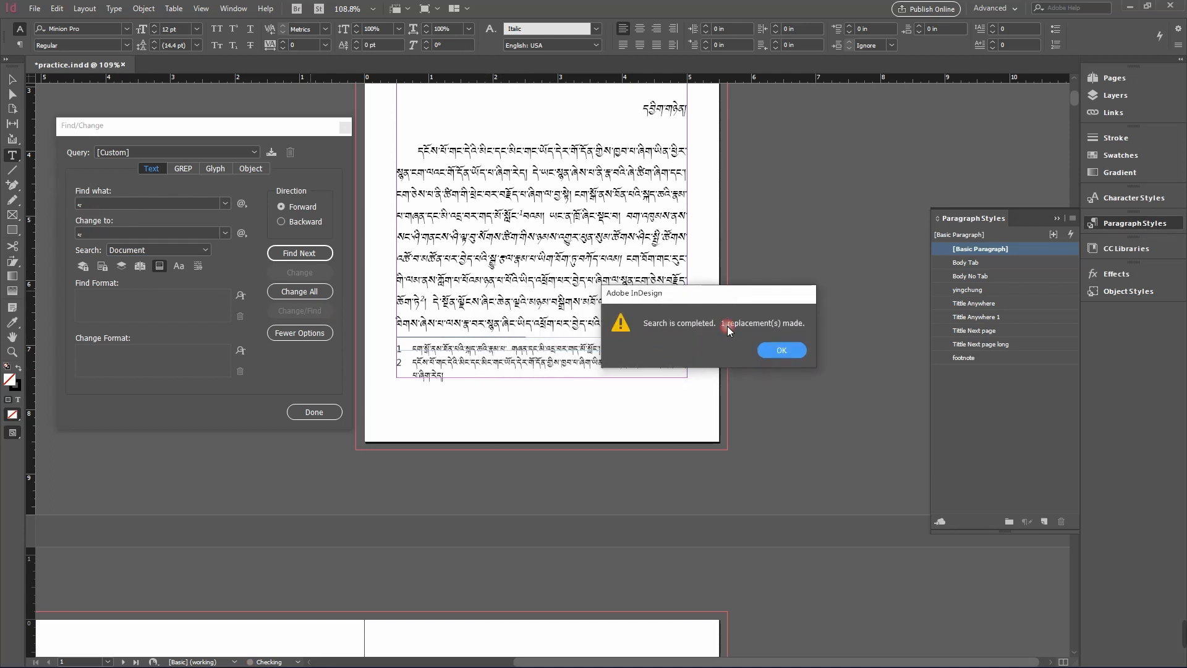
pyautogui.click(782, 350)
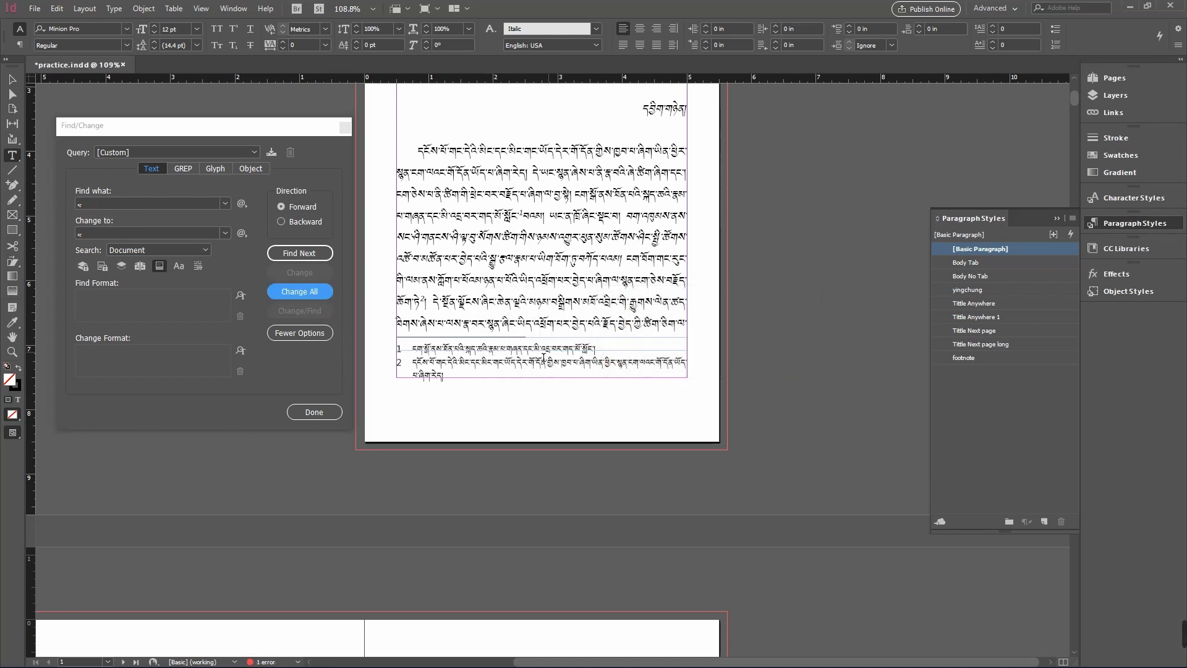
pyautogui.click(315, 411)
# - Select the second footnote's paragraph to inspect it, then deselect it
pyautogui.click(488, 365)
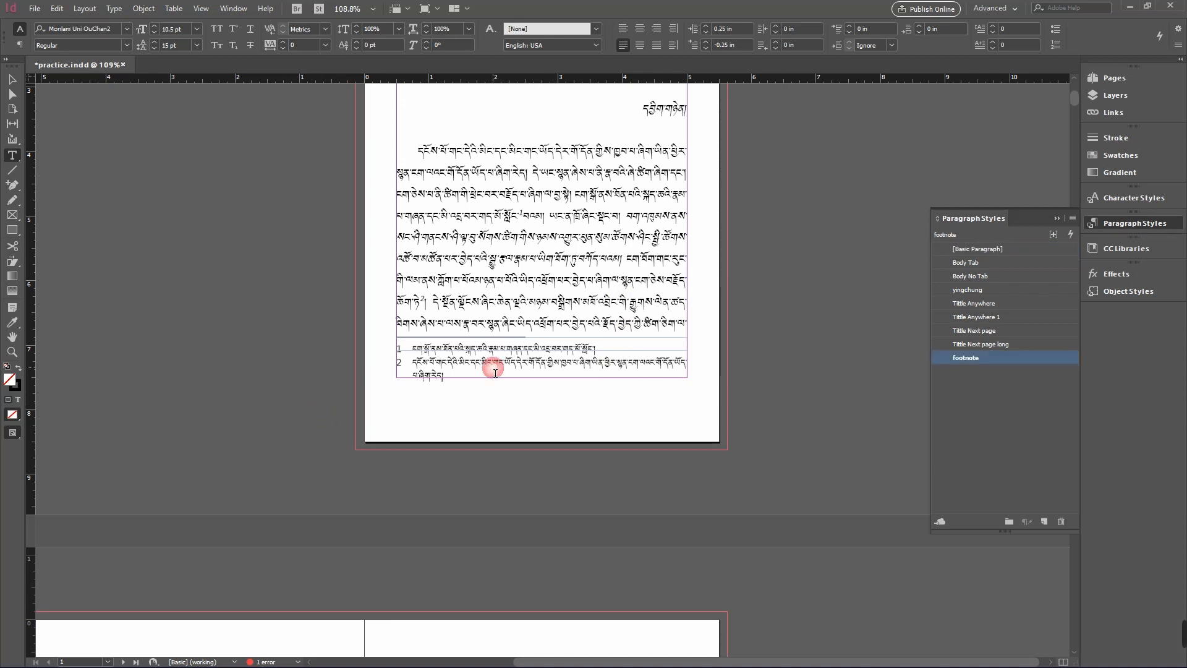
pyautogui.tripleClick(496, 365)
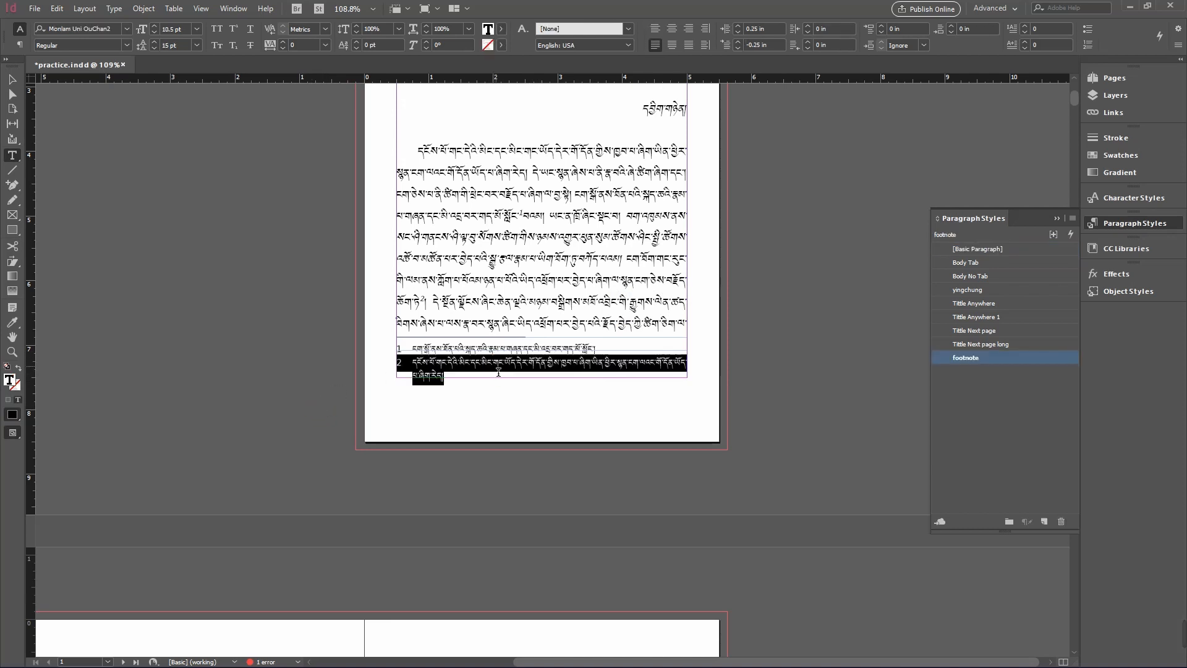
pyautogui.click(520, 371)
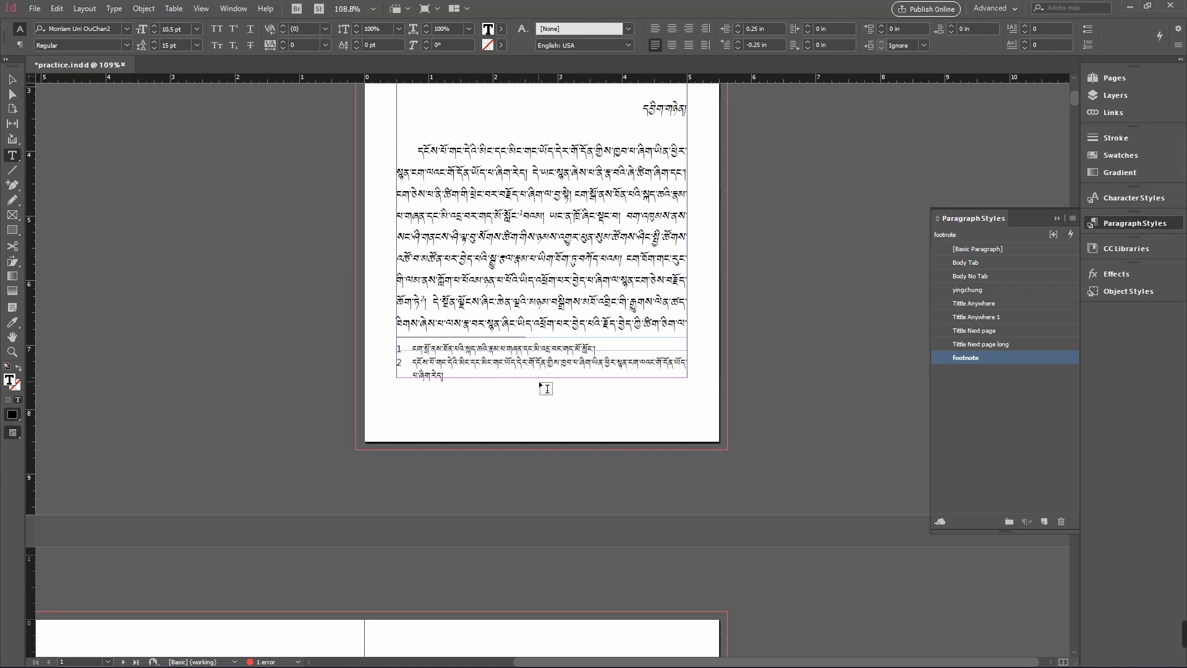